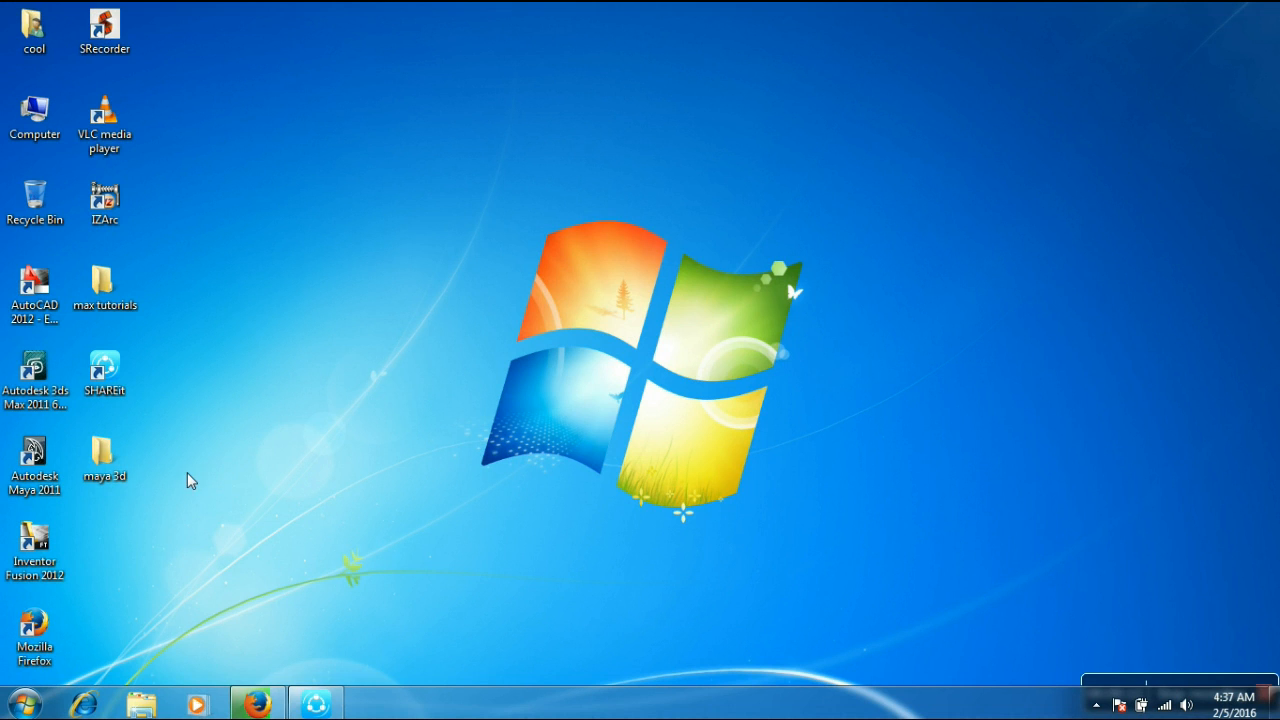
Step: Launch Autodesk Maya 2011 from the desktop and close the Output Window and the Essential Skills Movies window
double_click(45, 460)
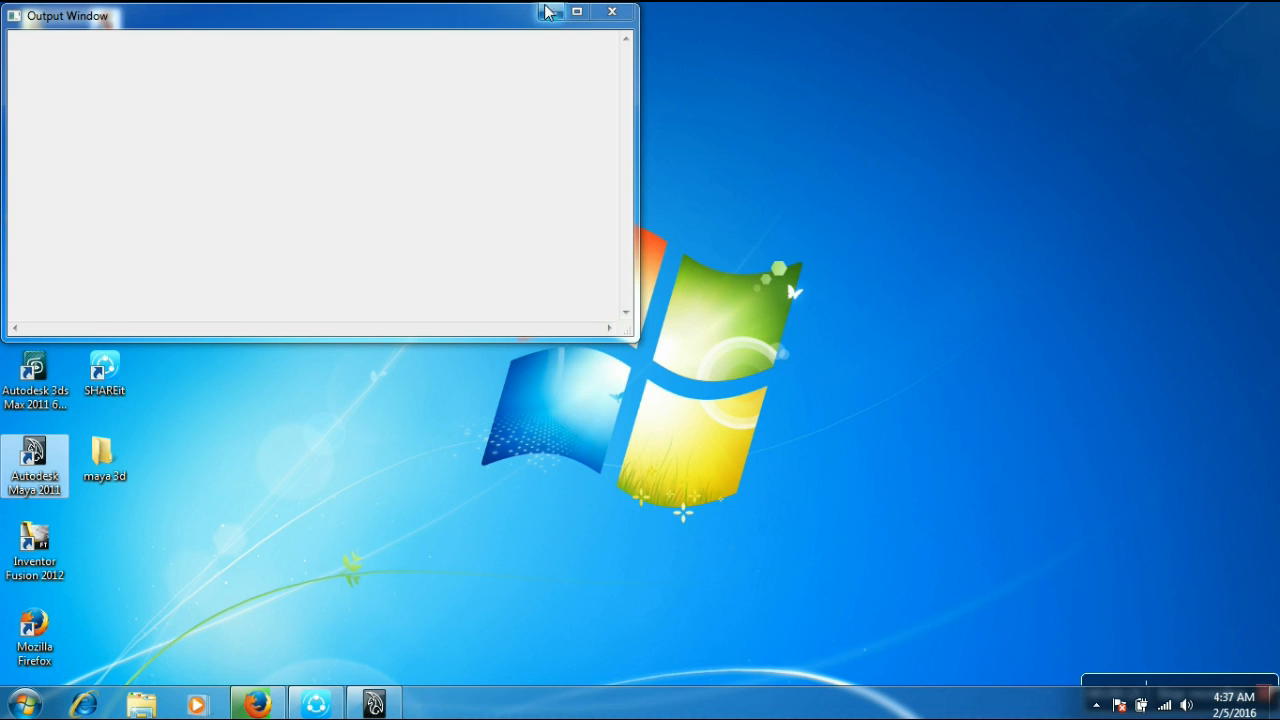
click(615, 15)
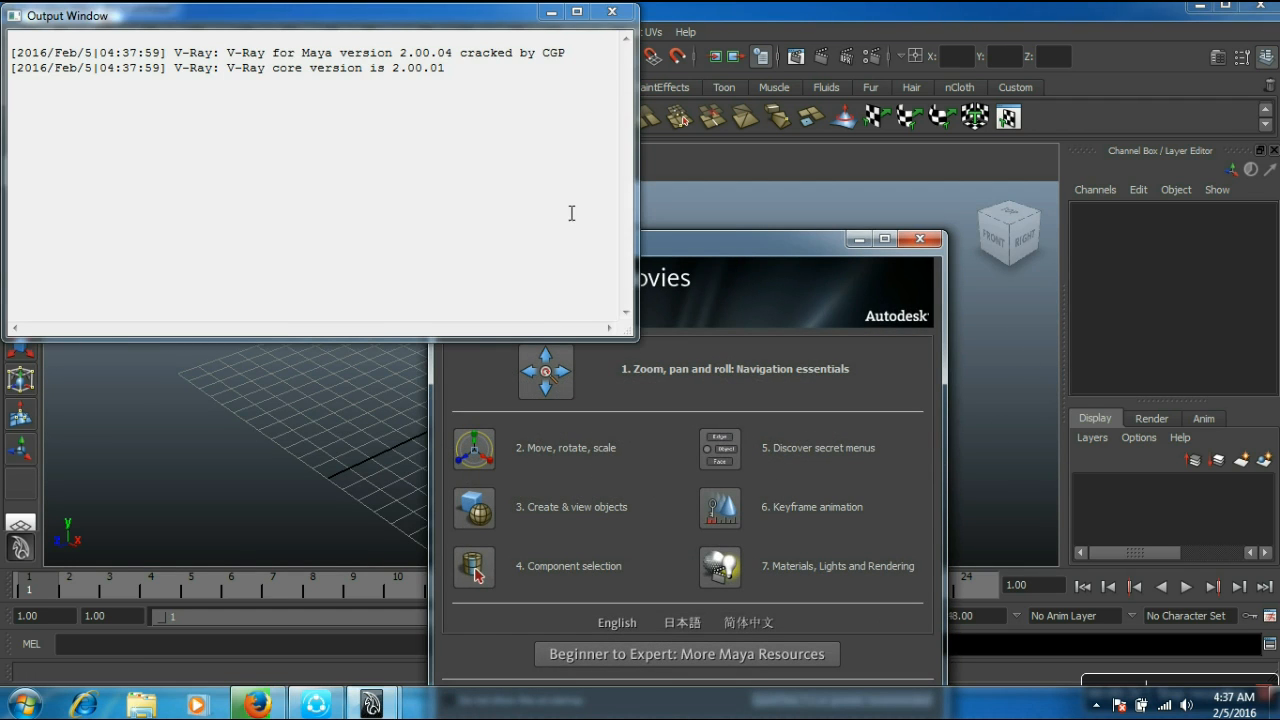
click(611, 12)
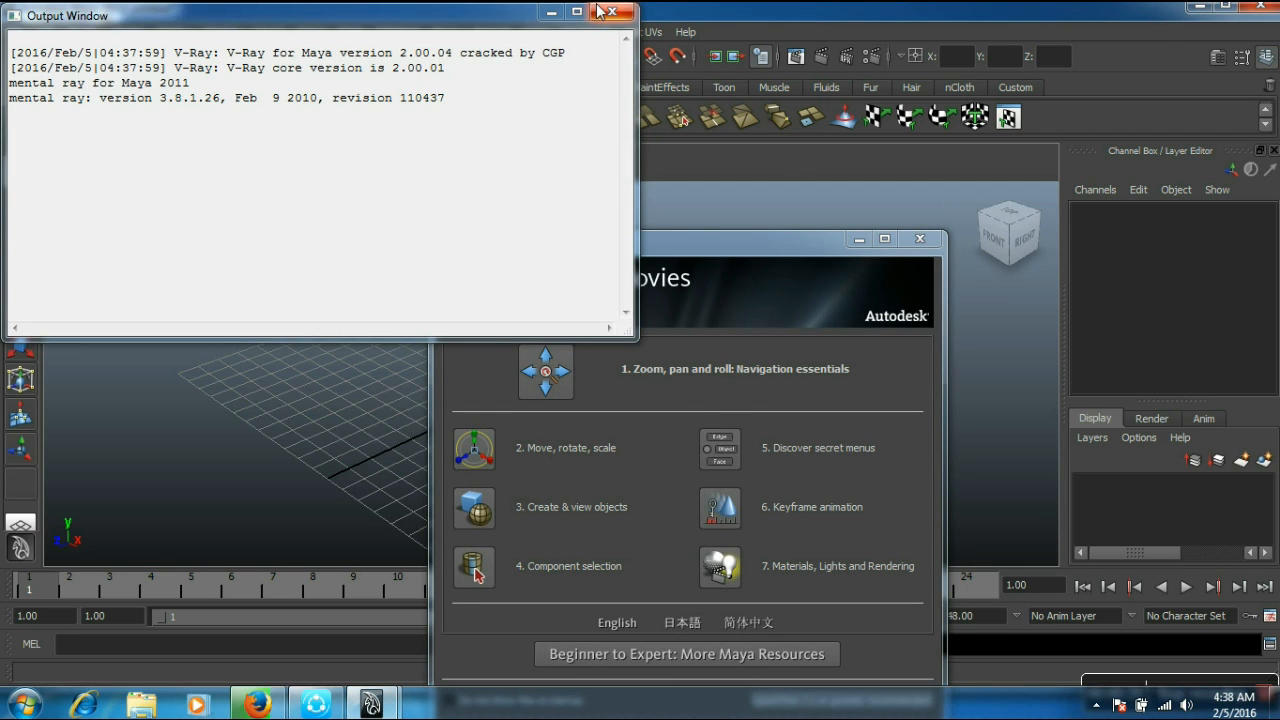
click(608, 12)
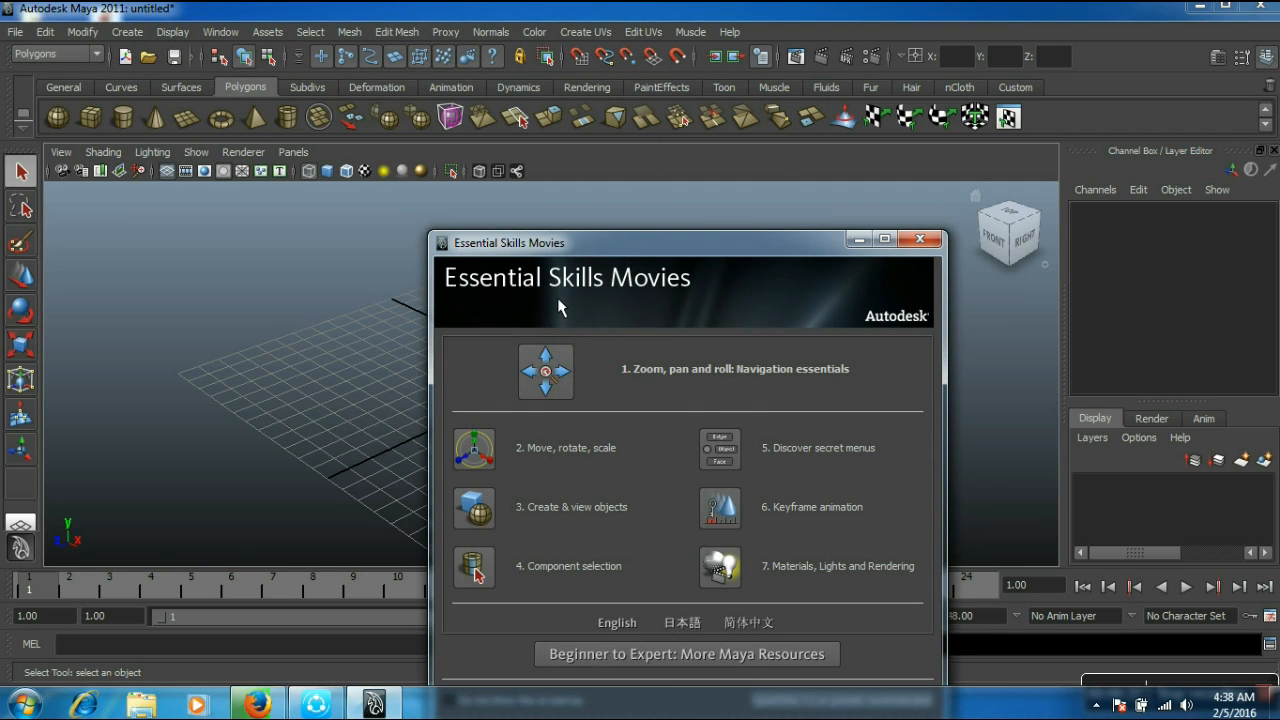
click(928, 241)
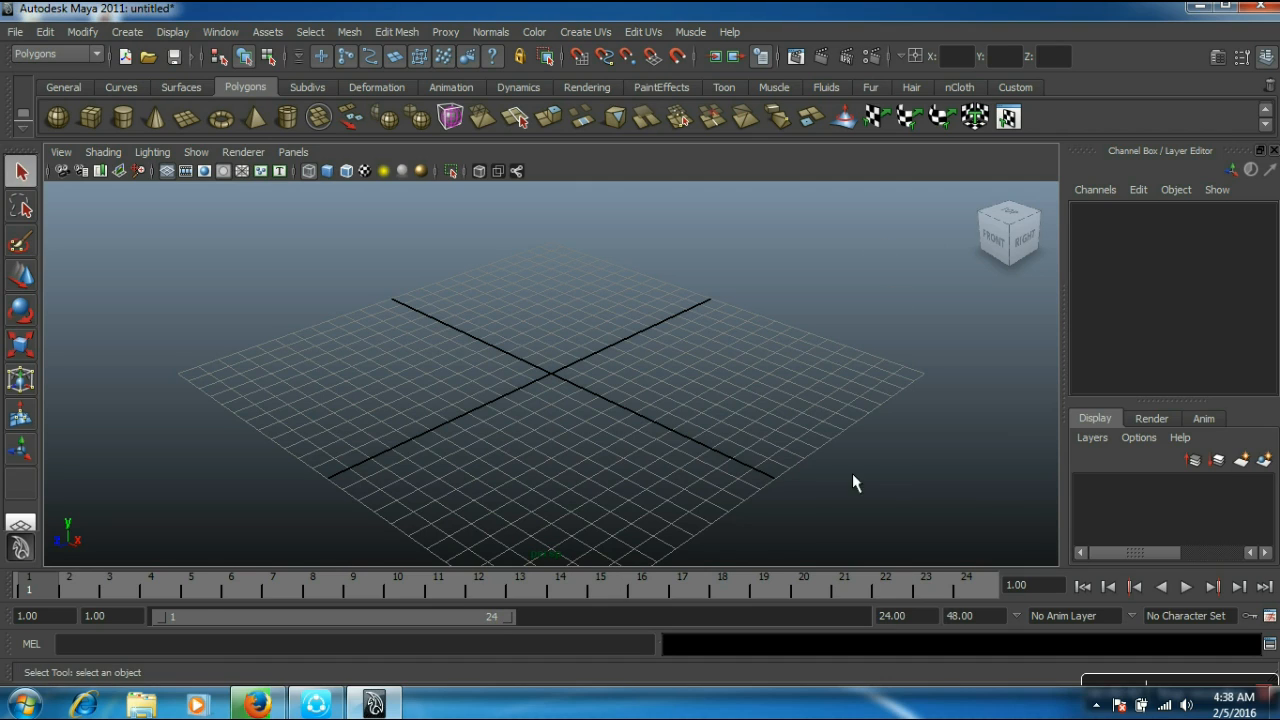
Step: Look at the empty grid from the top, right and bottom with the ViewCube and return to the home view
click(1018, 220)
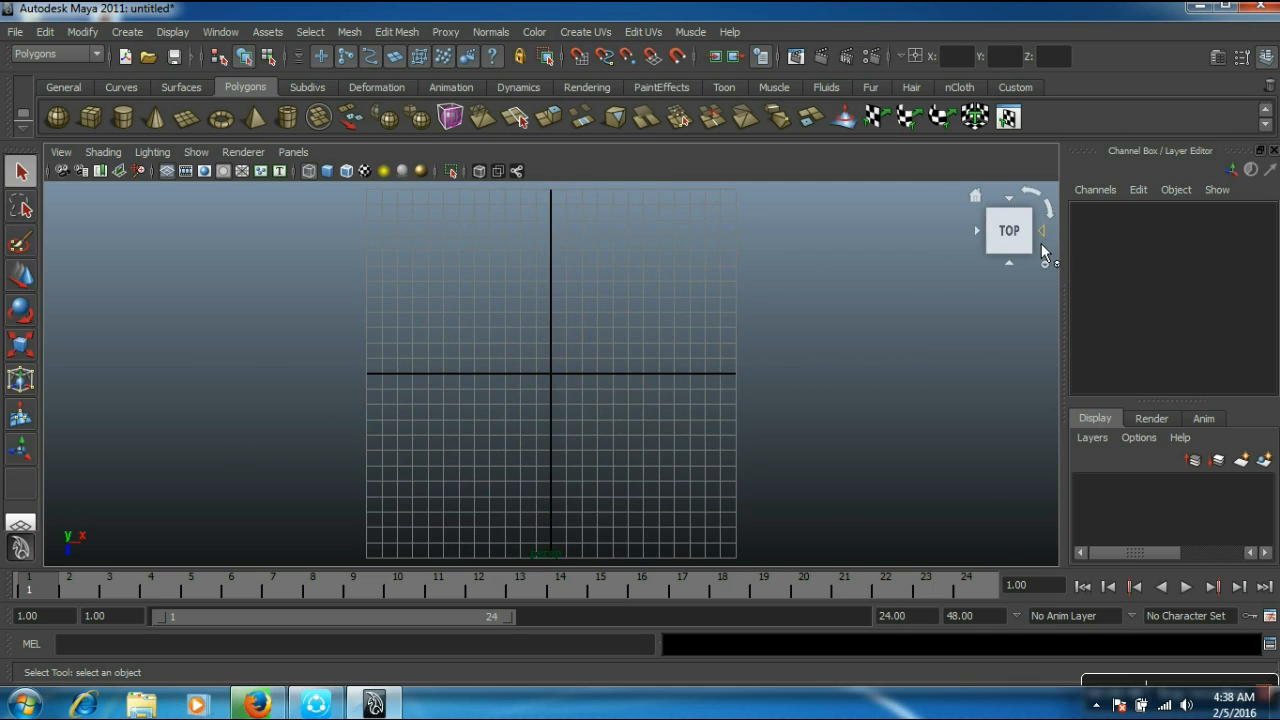
click(1044, 237)
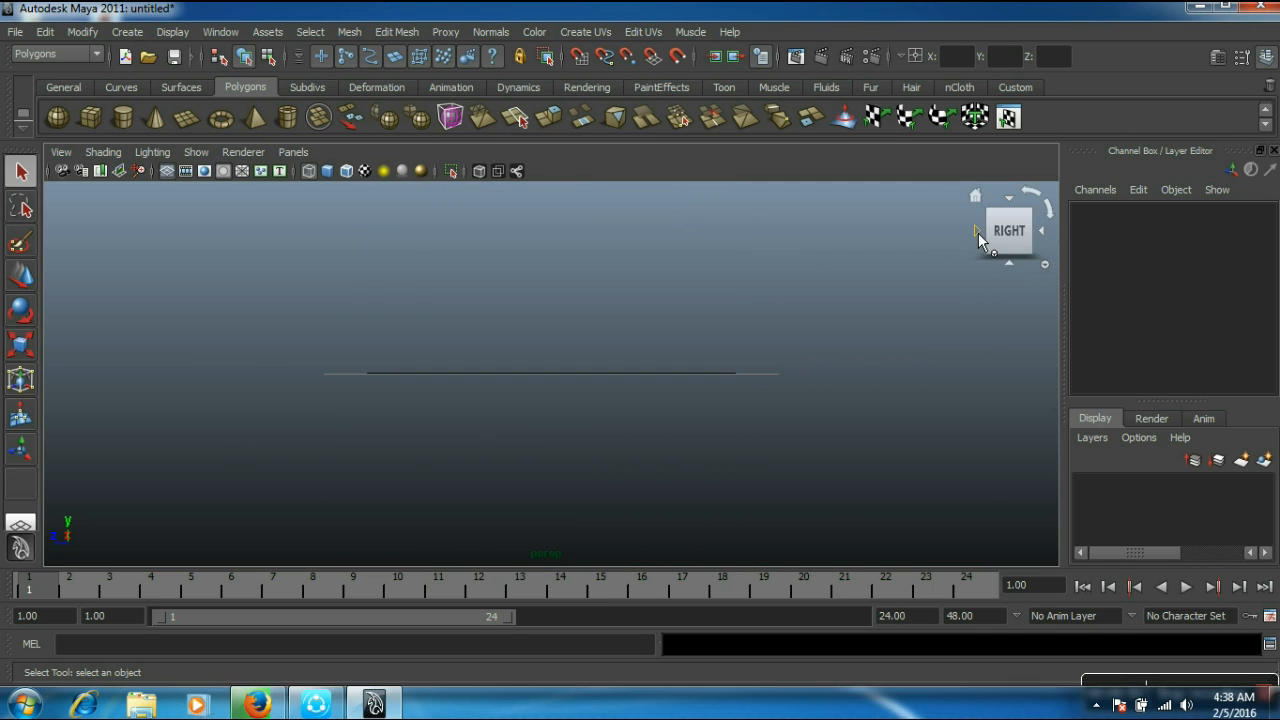
click(979, 232)
click(979, 232)
click(1010, 264)
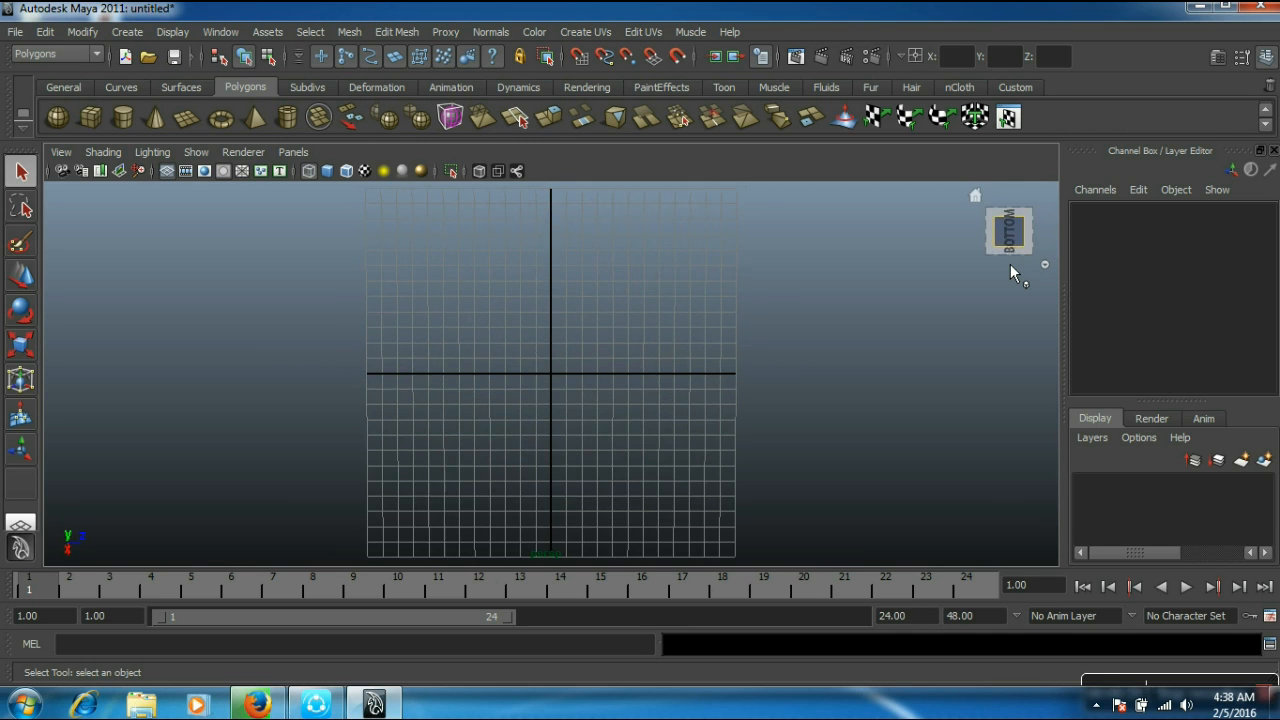
click(984, 203)
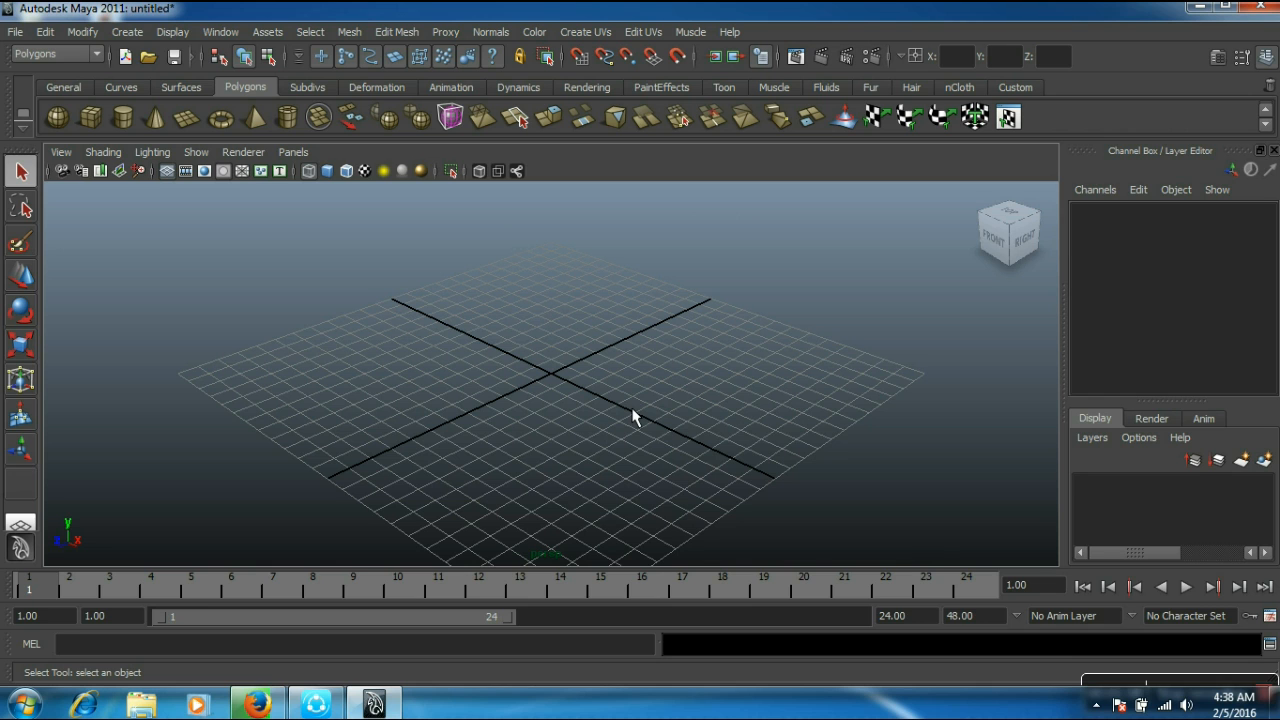
Step: Try orbiting, panning and zooming around the empty grid in the perspective view and restore the home view
alt+drag(546, 363, 628, 391)
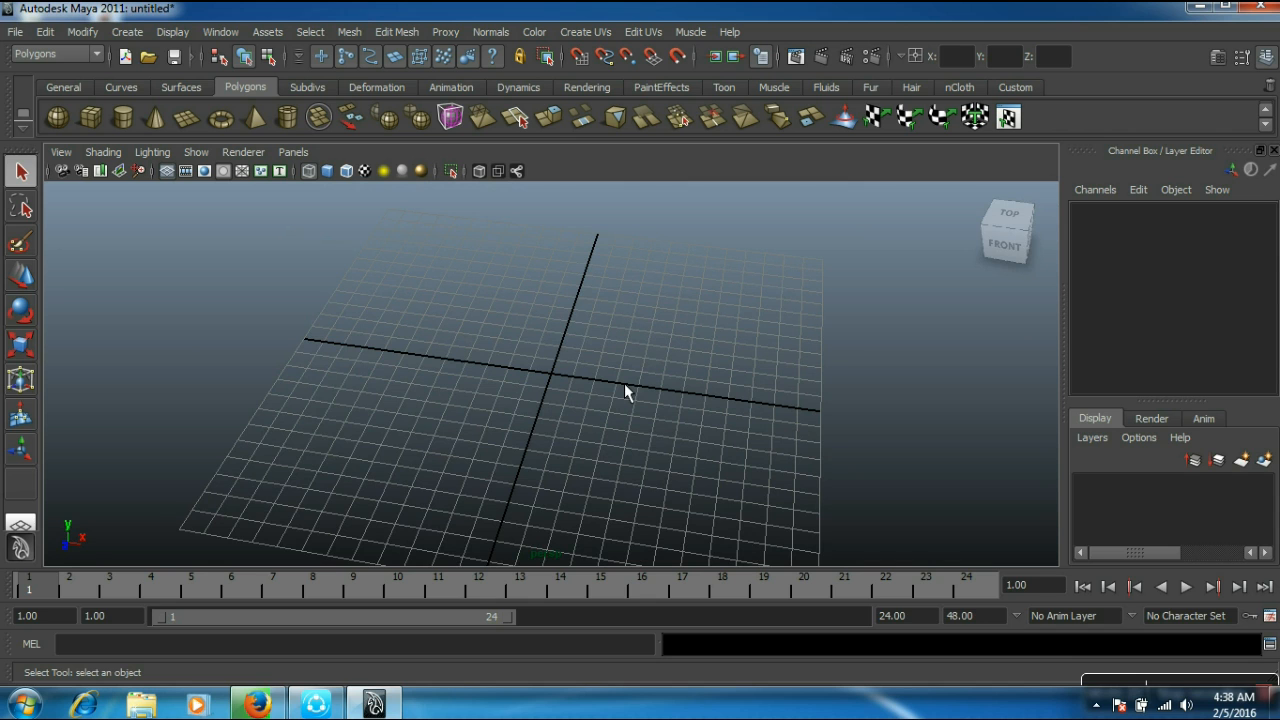
mouse_move(624, 384)
alt+middle_down()
mouse_move(671, 351)
mouse_move(826, 349)
mouse_move(631, 514)
mouse_move(727, 361)
mouse_move(694, 506)
mouse_move(546, 329)
mouse_move(624, 372)
alt+middle_up()
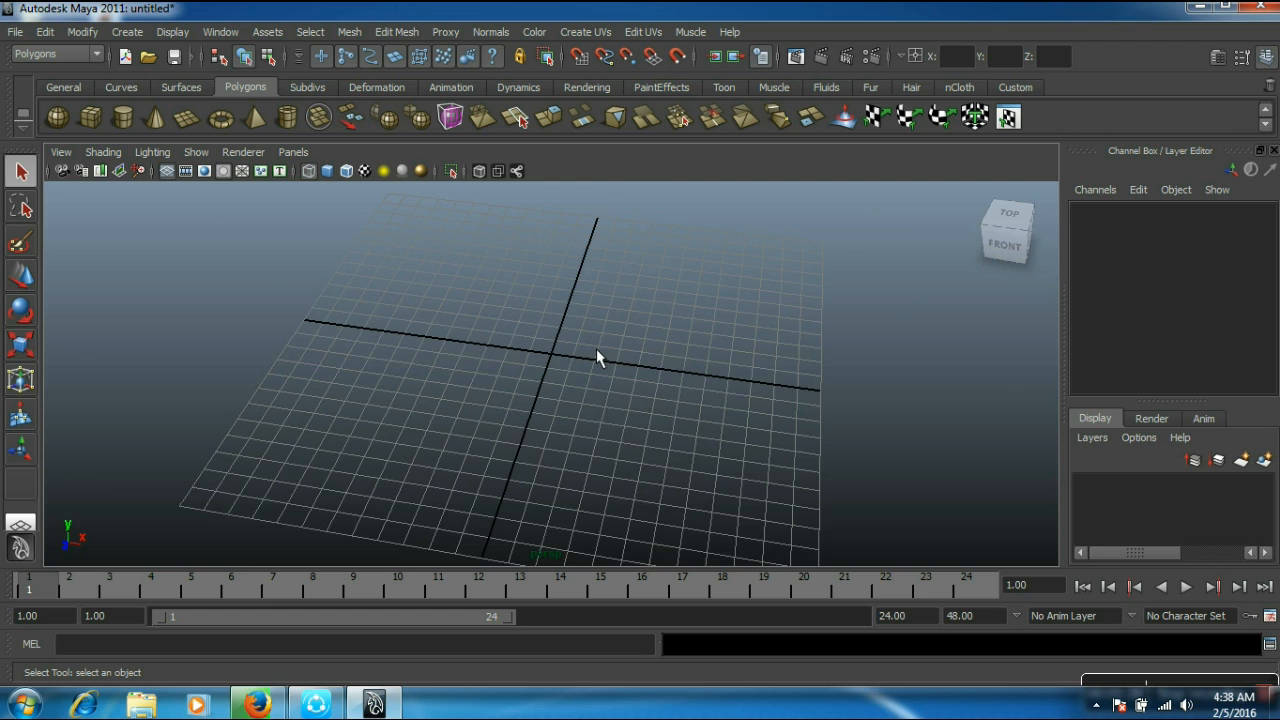
scroll(596, 350, up, 6)
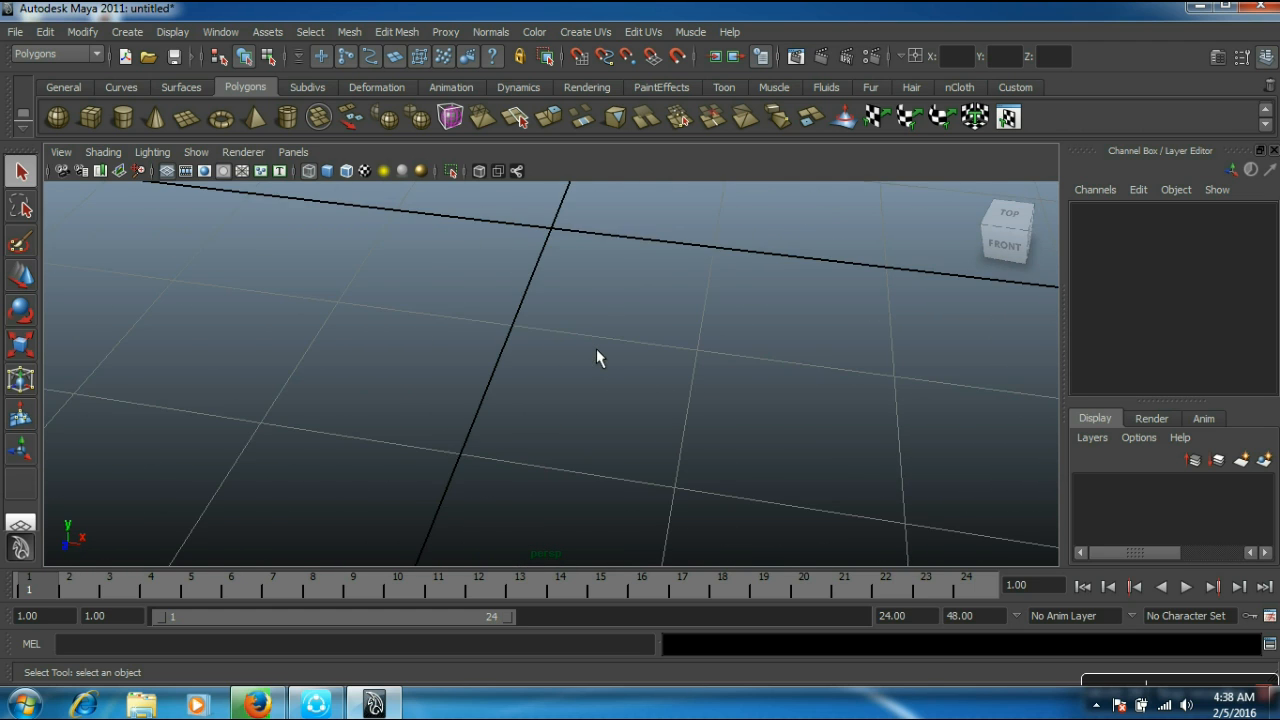
scroll(597, 357, down, 8)
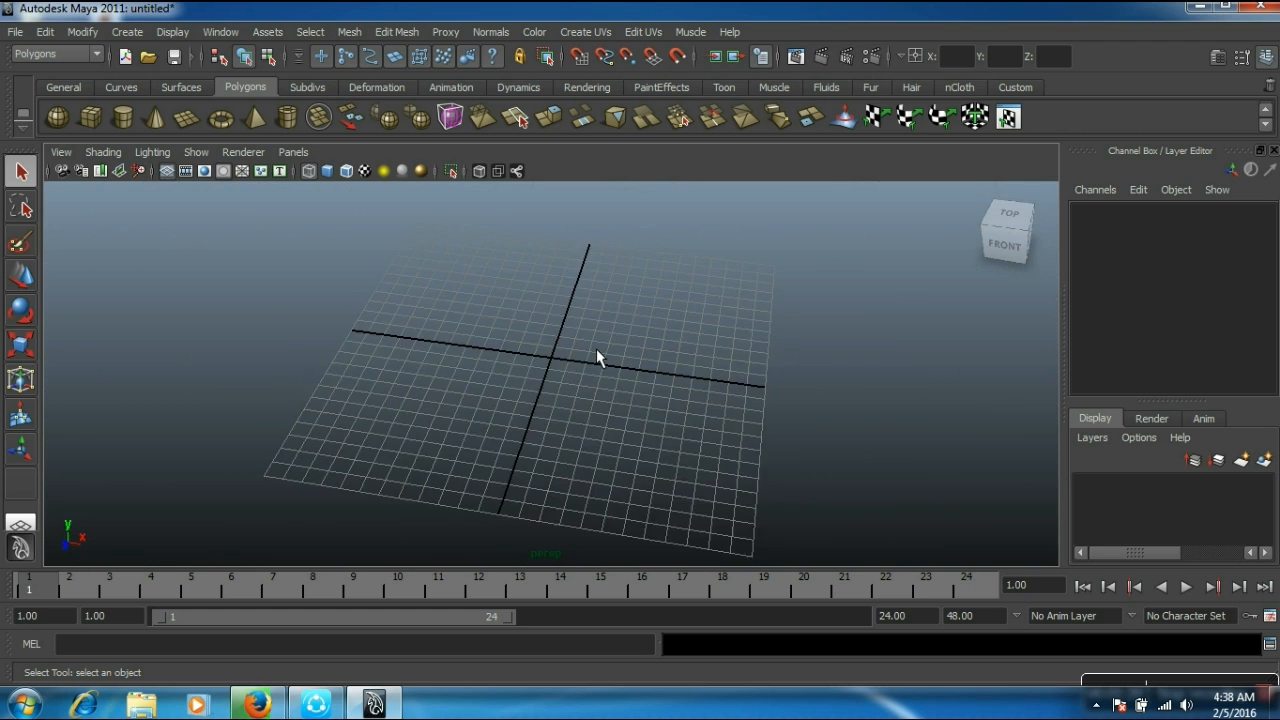
scroll(597, 357, up, 9)
scroll(597, 356, down, 6)
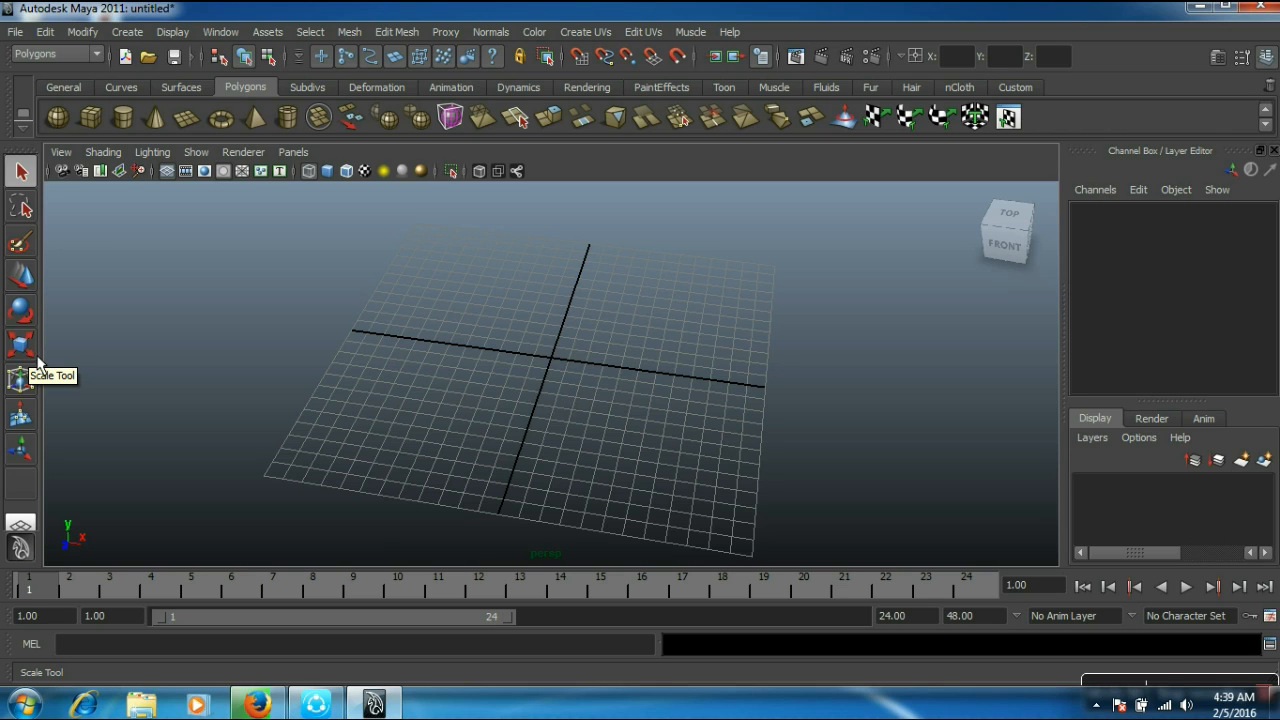
click(986, 213)
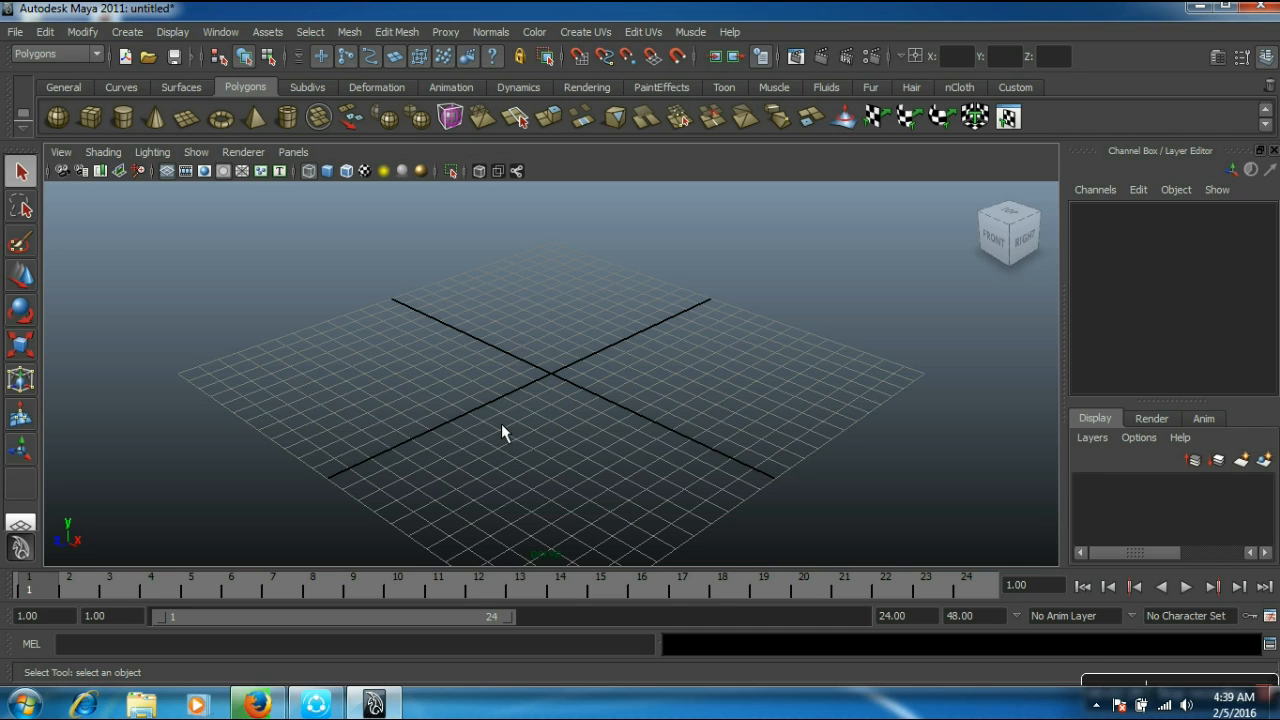
Step: Show the four-view layout and return to the perspective view at full size
key(space)
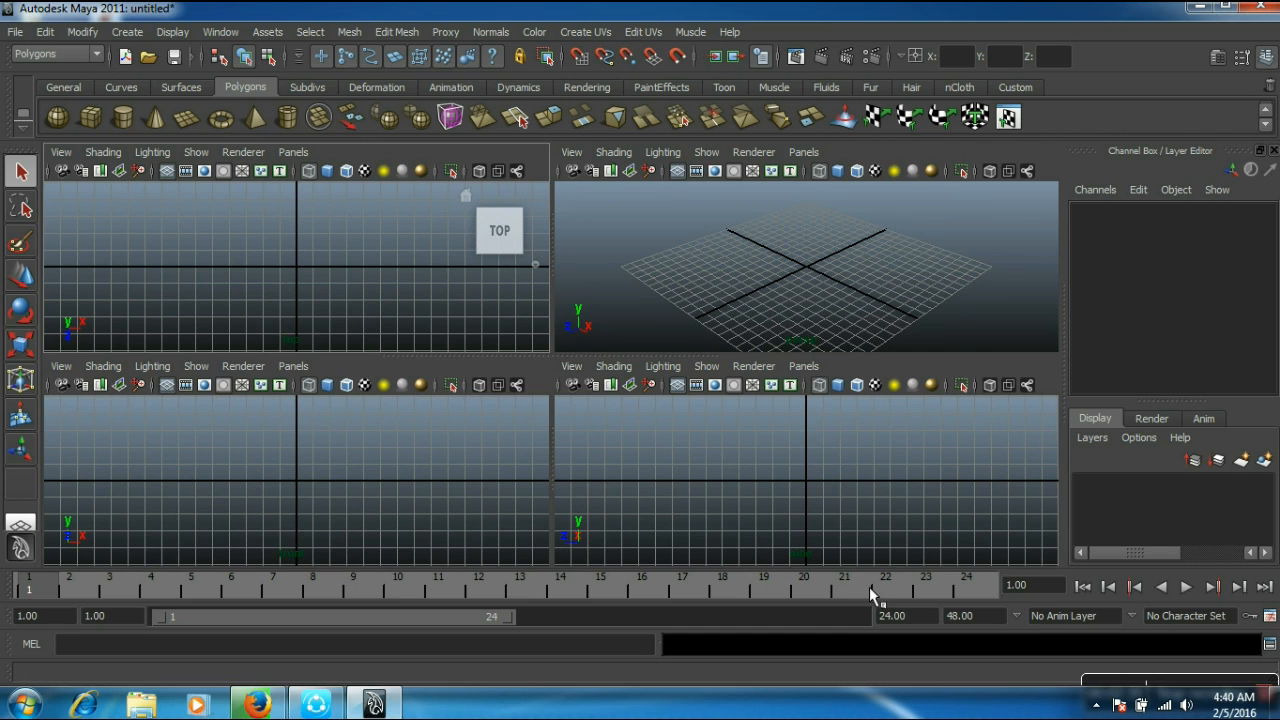
click(811, 298)
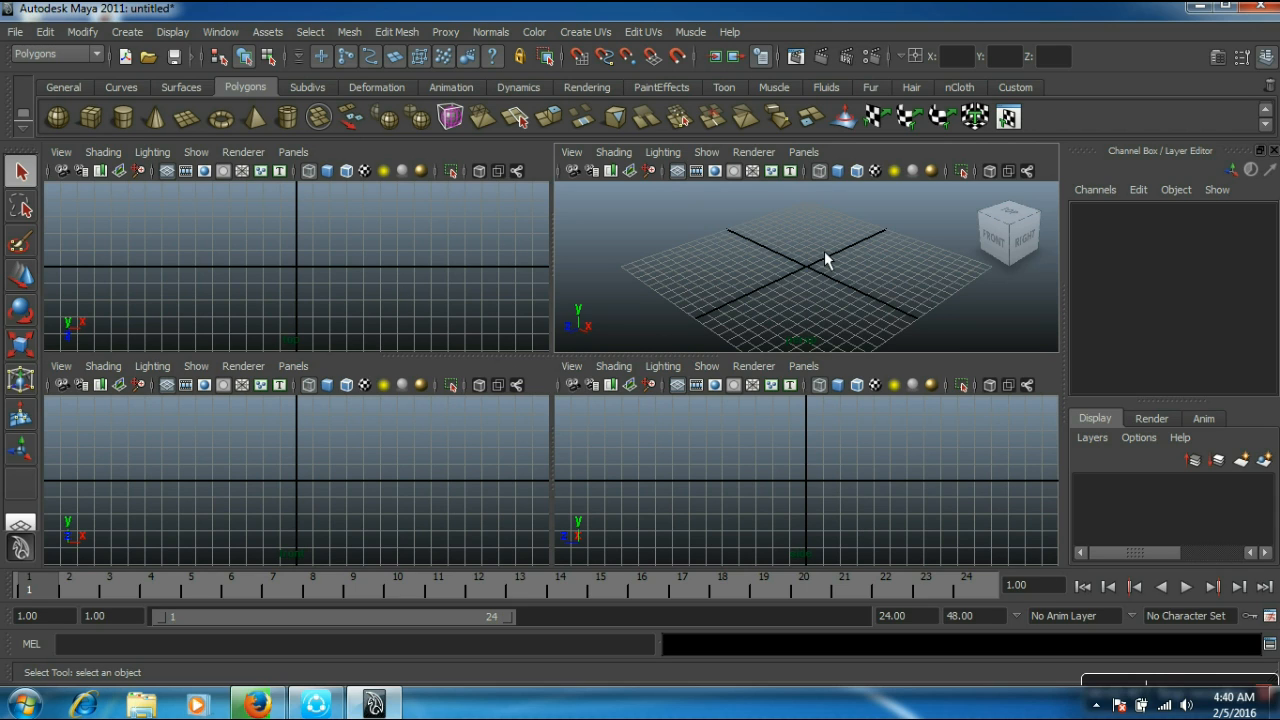
key(space)
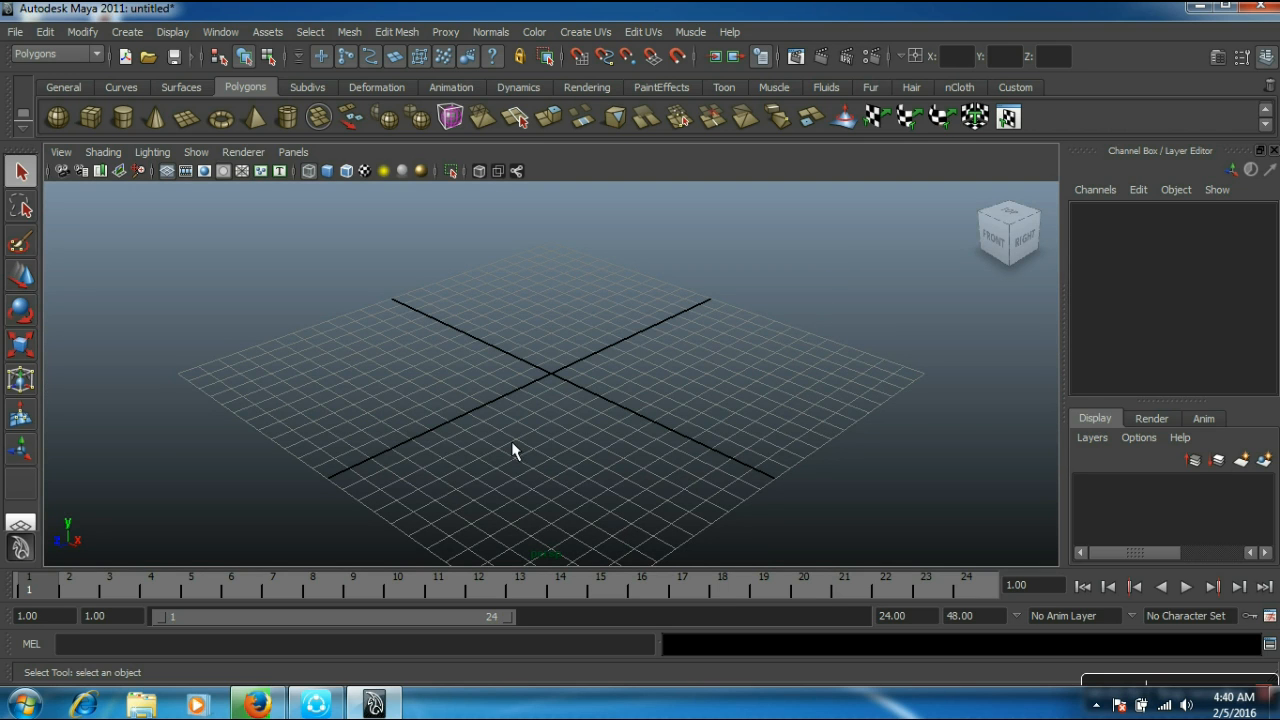
Step: Create a thin, upright polygon cylinder about 4.6 units tall on the grid near X -4.6, Z -0.4
alt+drag(480, 400, 587, 414)
scroll(583, 406, up, 2)
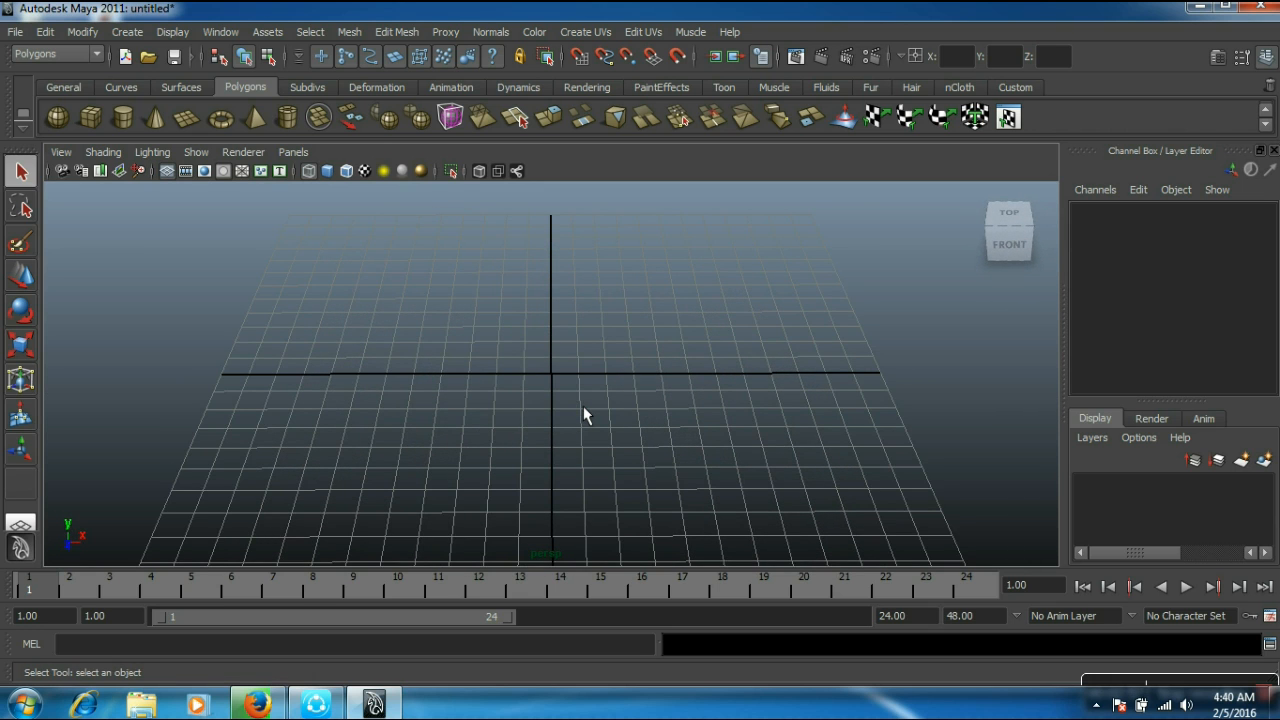
click(135, 120)
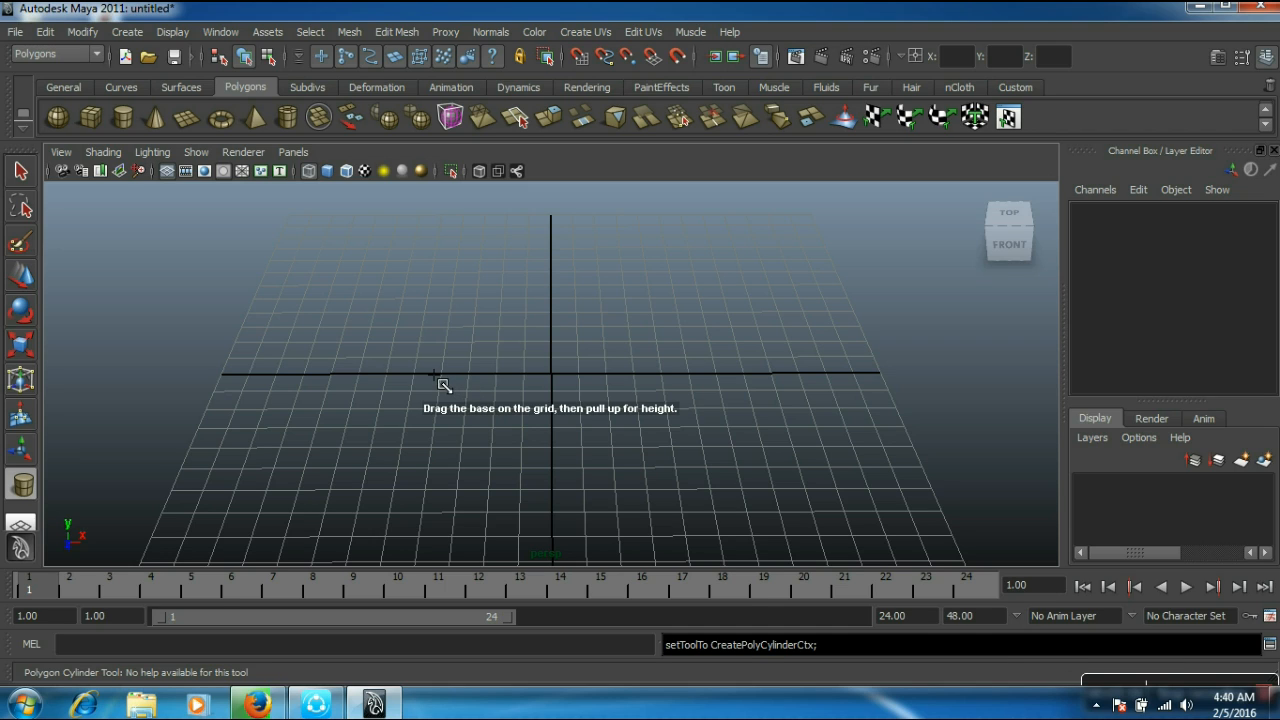
drag(440, 380, 445, 383)
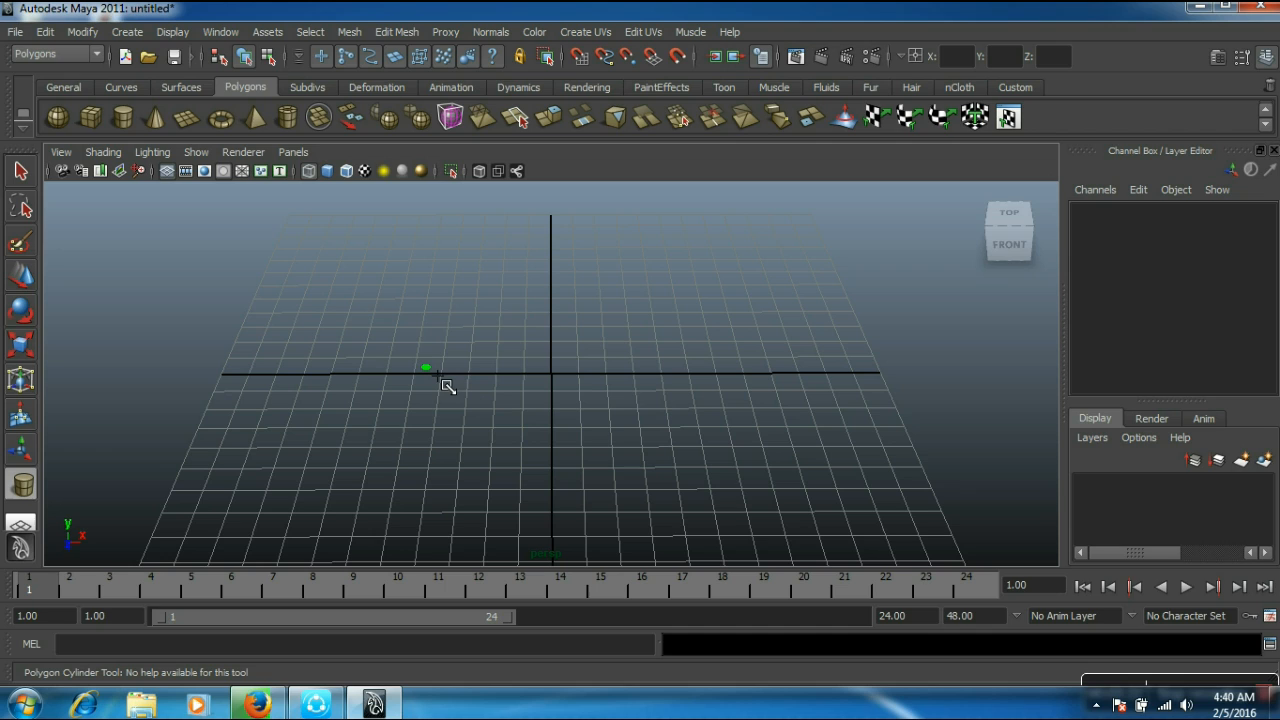
drag(438, 376, 438, 378)
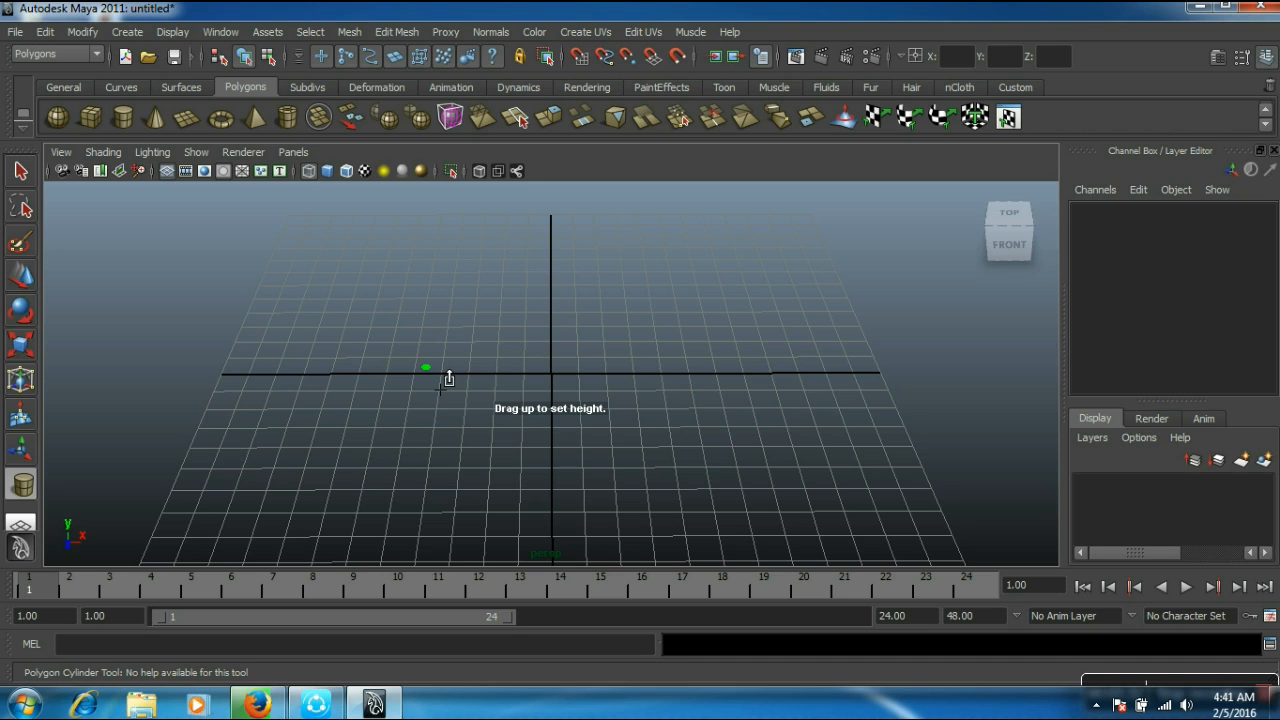
drag(448, 379, 451, 279)
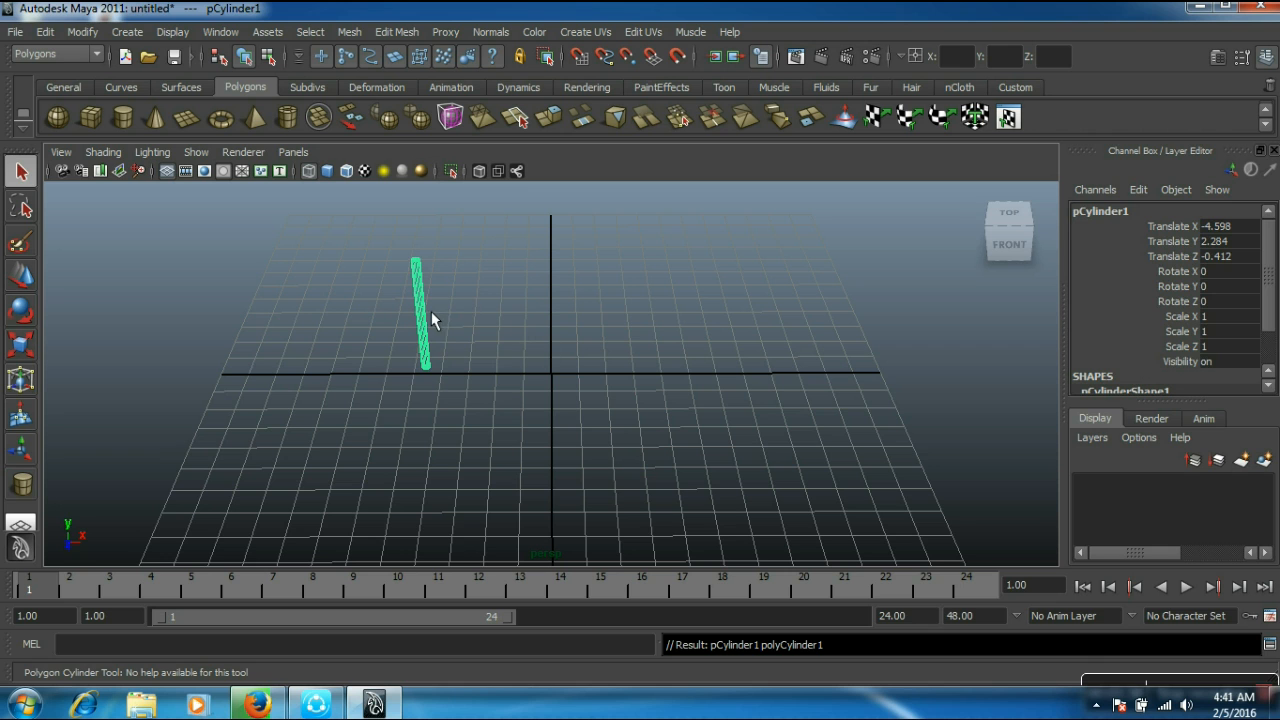
Step: Deselect the cylinder and display the perspective view in smooth shaded mode
scroll(431, 313, up, 3)
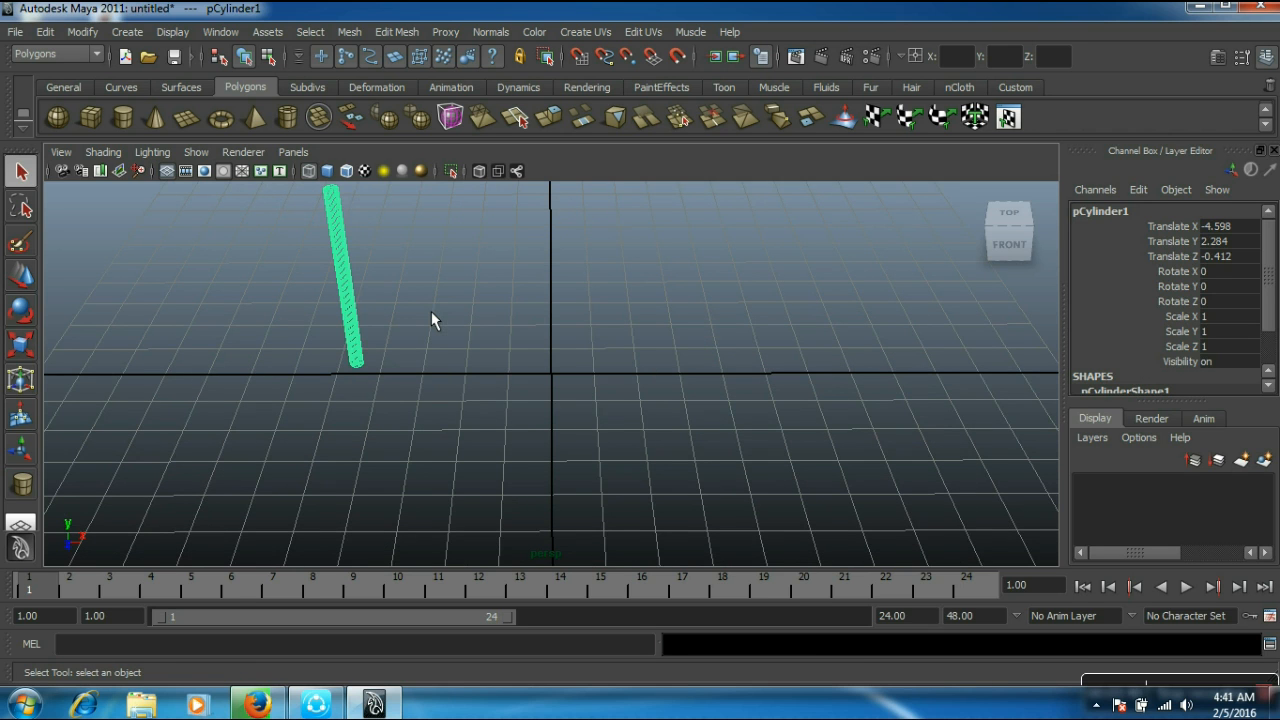
alt+drag(396, 302, 426, 261)
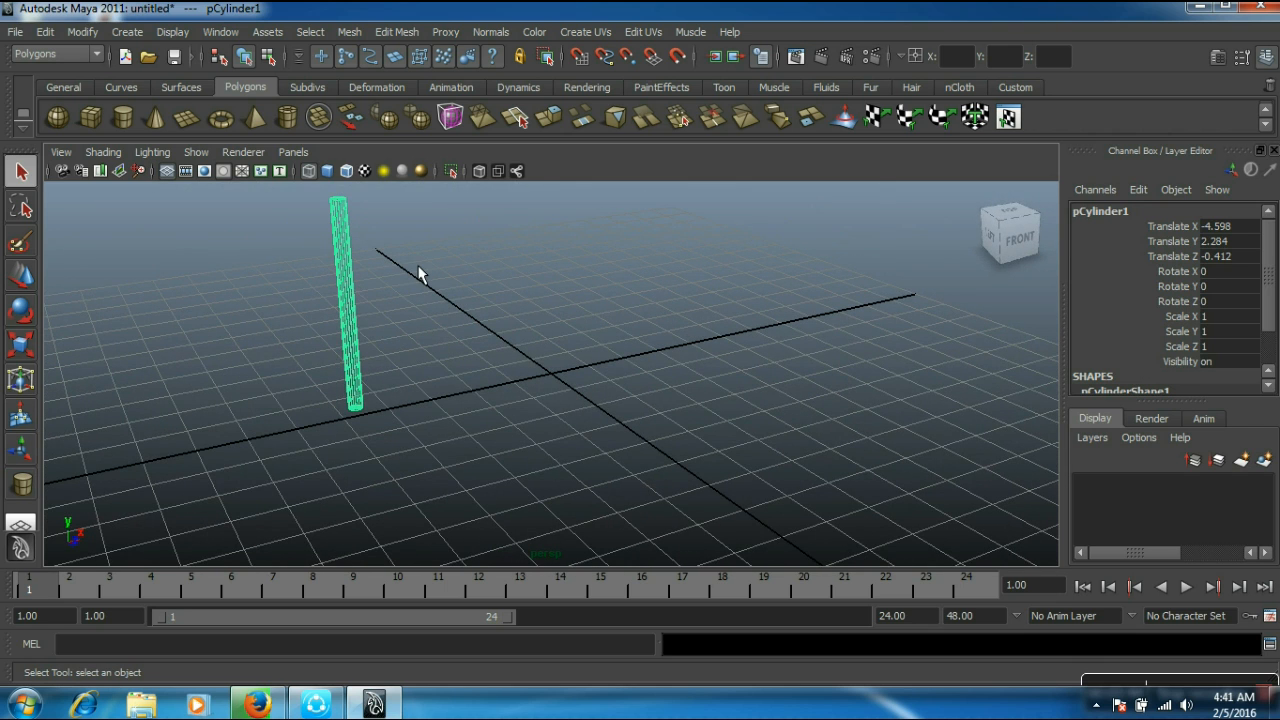
alt+middle_drag(420, 251, 583, 300)
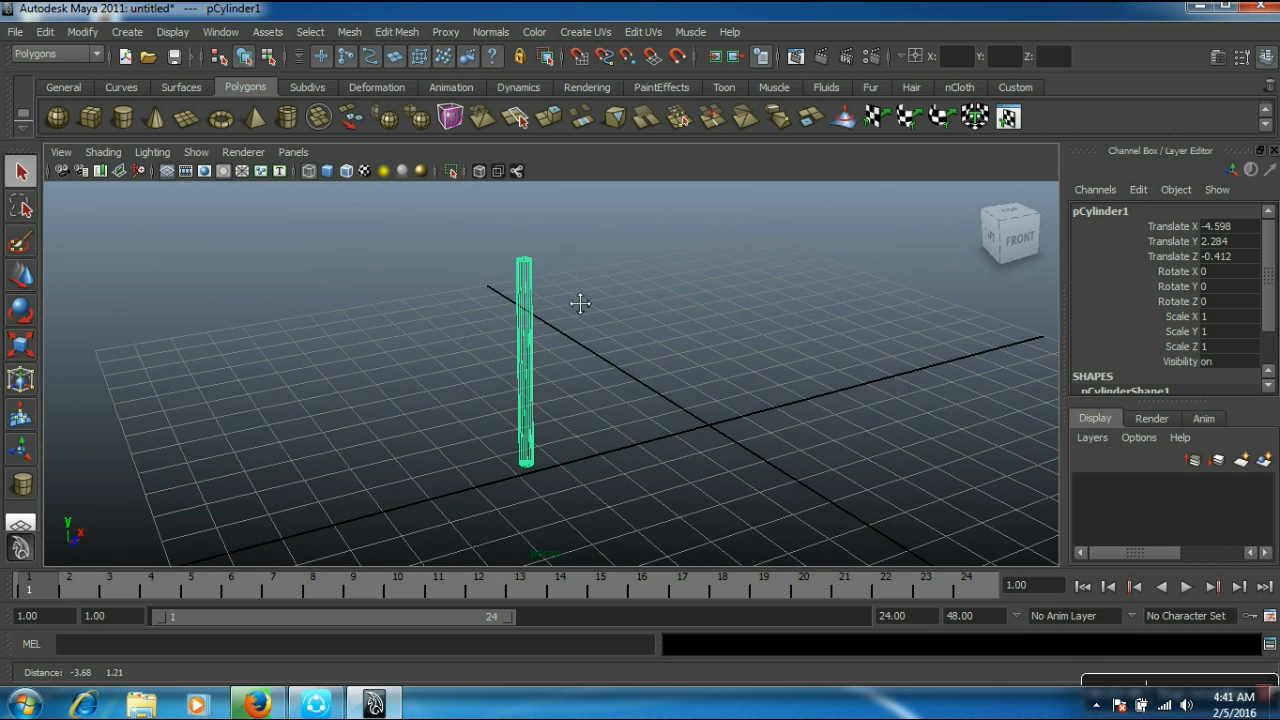
click(547, 374)
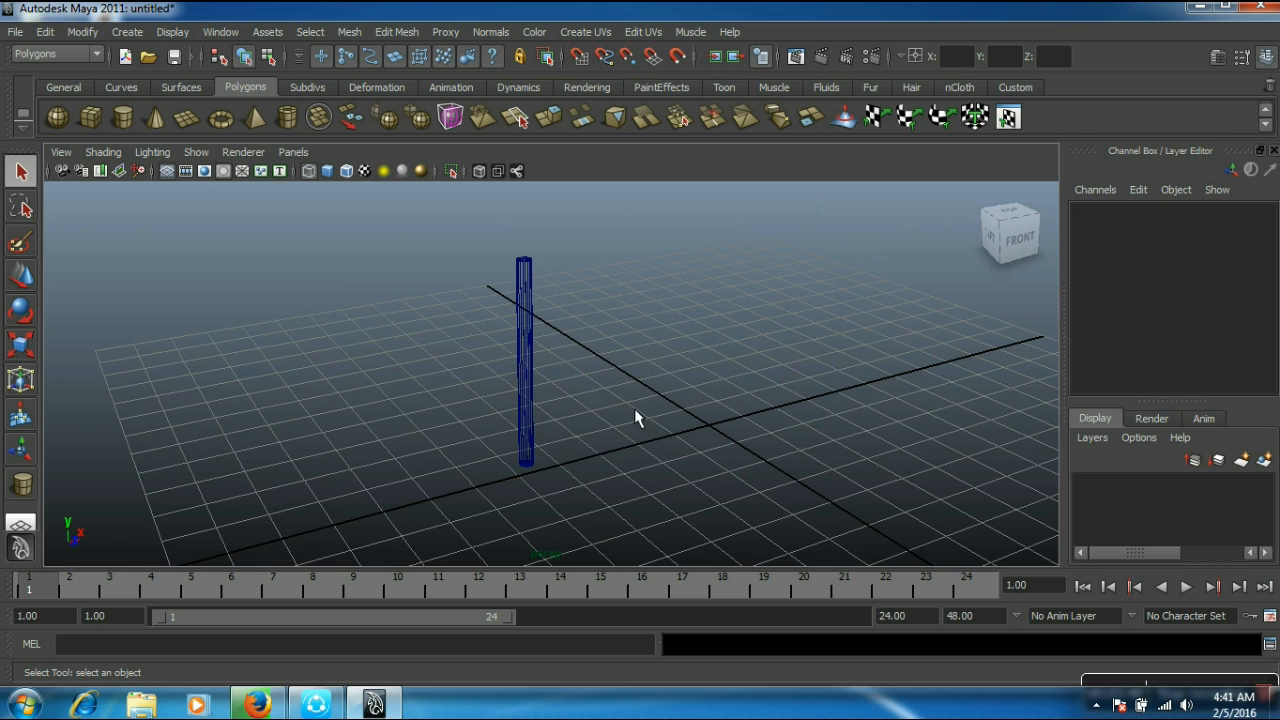
click(327, 171)
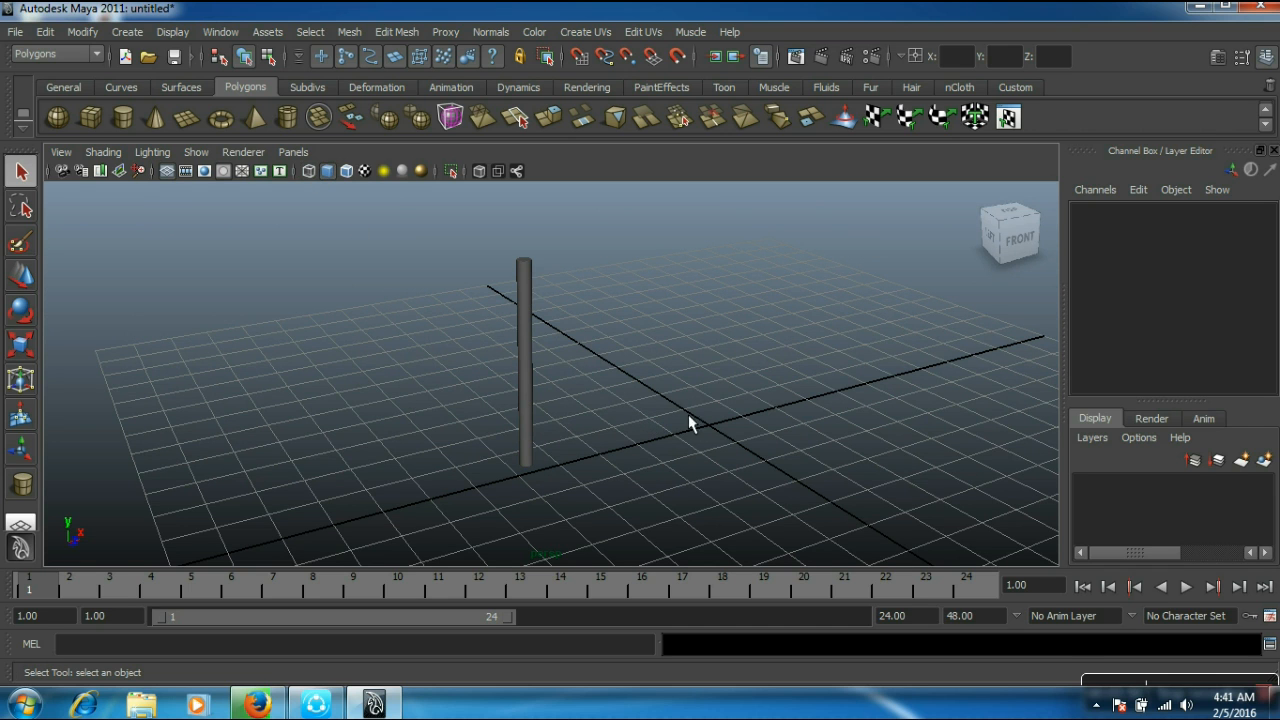
Step: Select the cylinder and move it along the X and Z axes to about X 4.5, Z -9
alt+drag(667, 424, 585, 409)
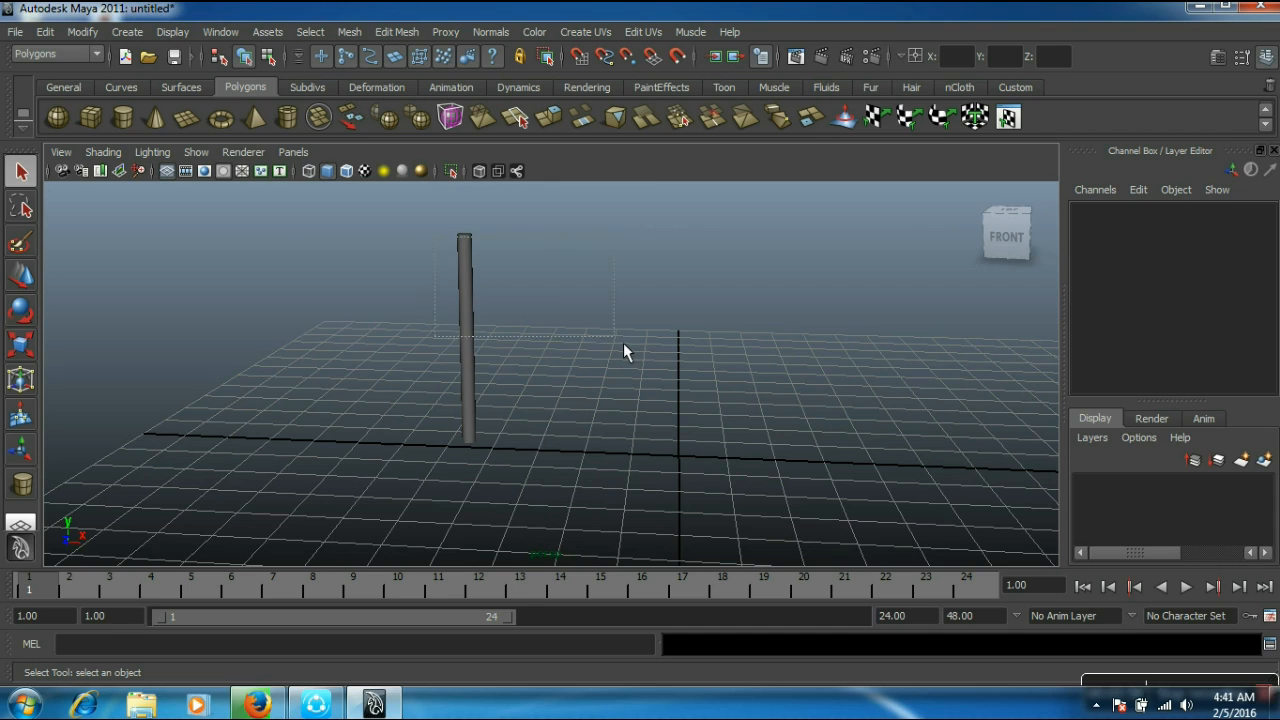
drag(624, 344, 624, 344)
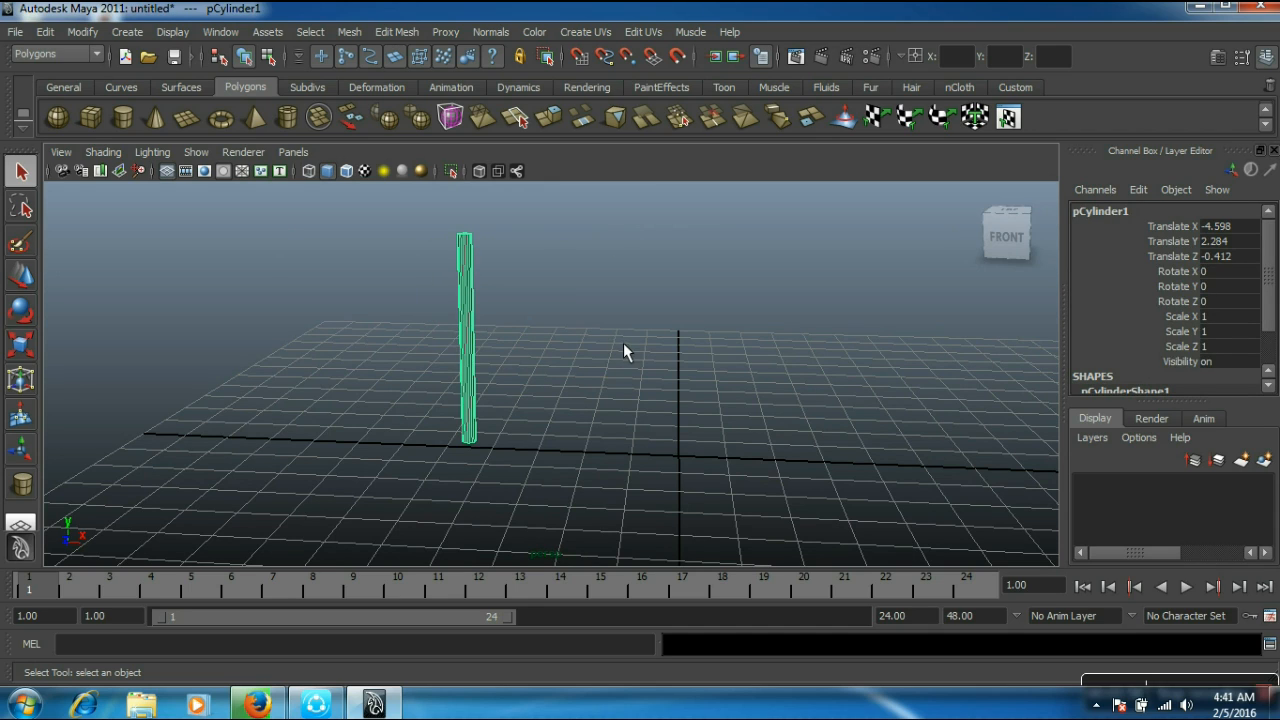
click(27, 284)
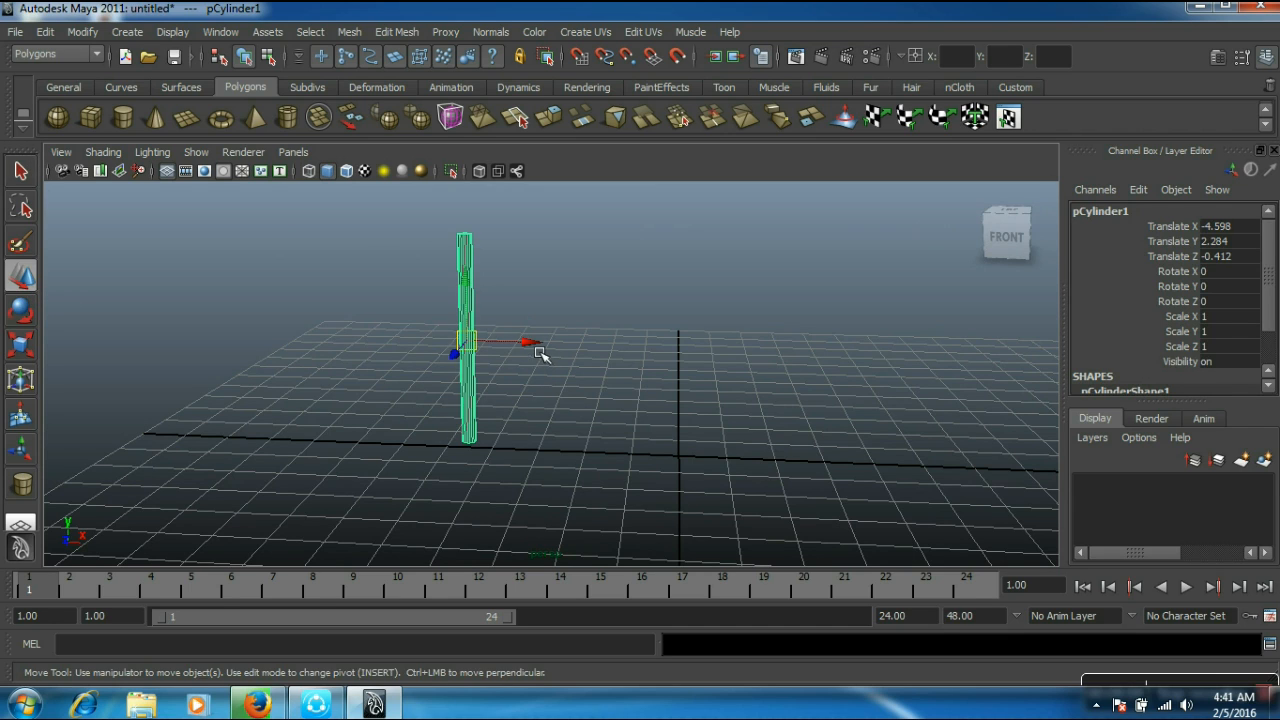
drag(540, 354, 971, 354)
drag(929, 394, 857, 305)
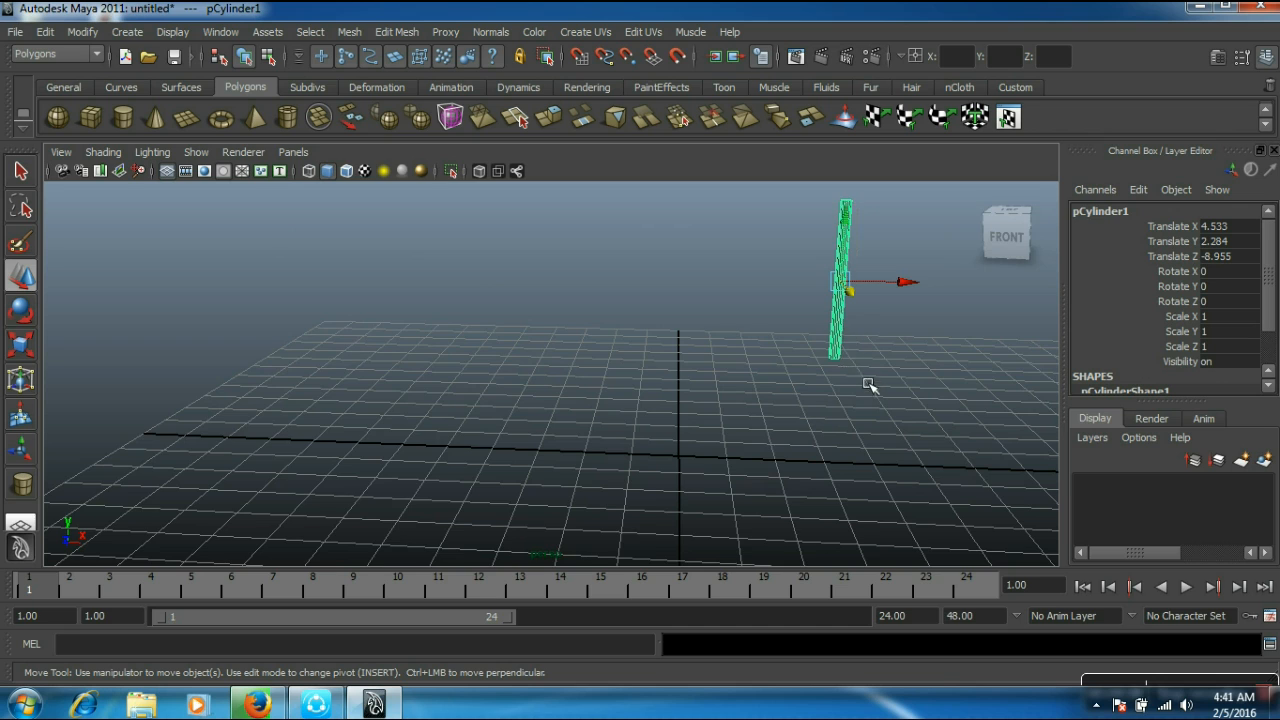
Step: Move the cylinder along all three axes to about X -3.7, Y 2.35, Z 0
scroll(872, 388, down, 2)
mouse_move(801, 243)
mouse_down()
mouse_move(822, 170)
mouse_move(805, 352)
mouse_move(802, 251)
mouse_up()
drag(867, 304, 728, 325)
alt+drag(714, 440, 738, 348)
drag(678, 258, 677, 257)
alt+drag(809, 420, 670, 411)
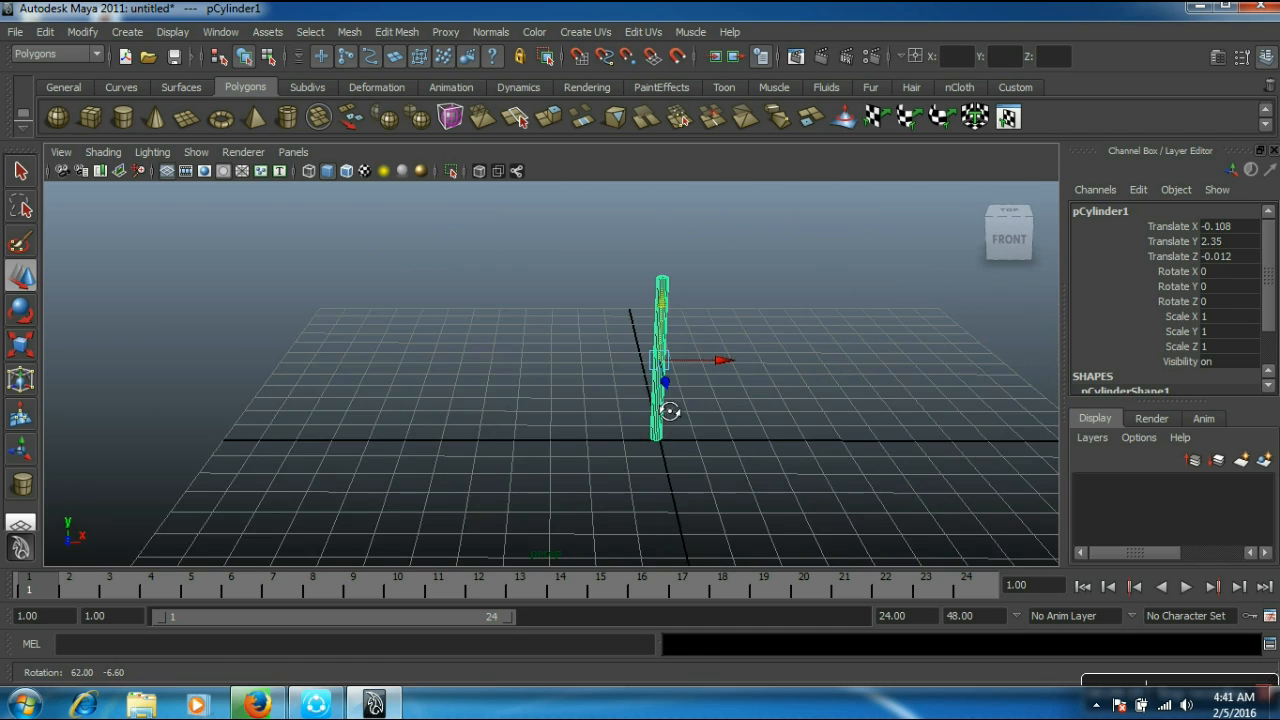
drag(726, 366, 588, 372)
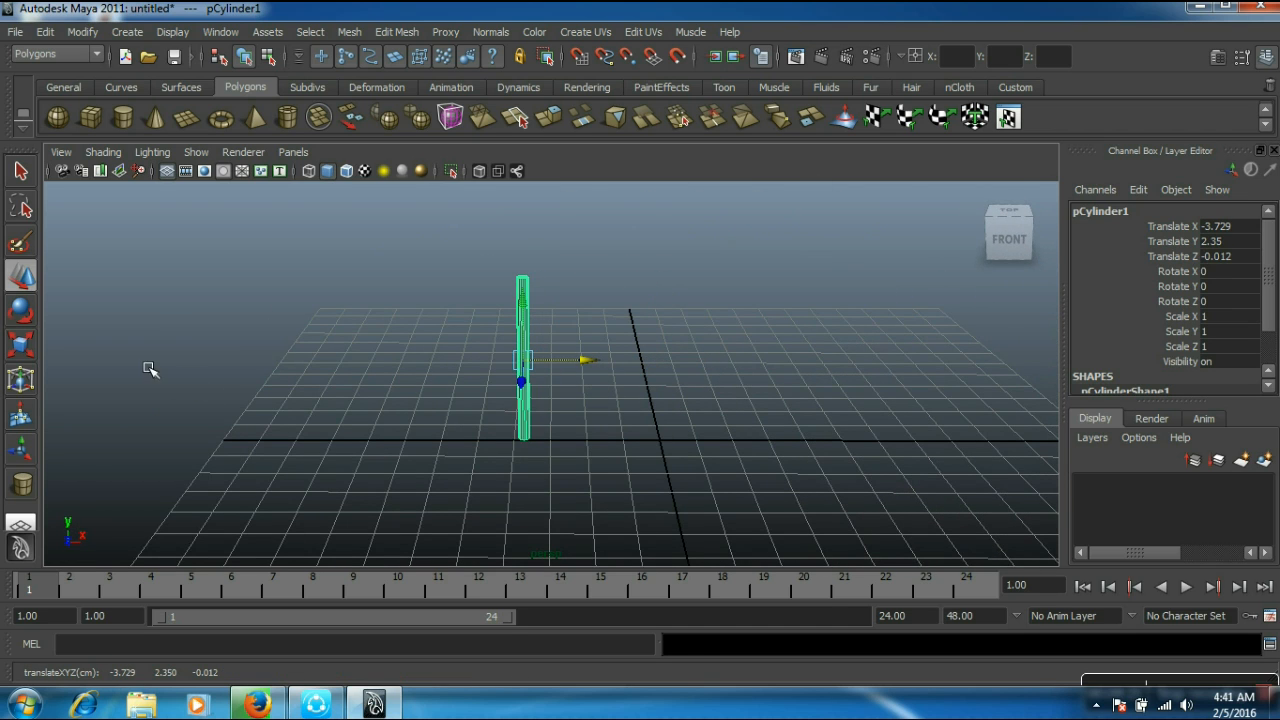
Step: Rotate the cylinder about -15.8 degrees around its Z axis, and undo the rotation
click(24, 318)
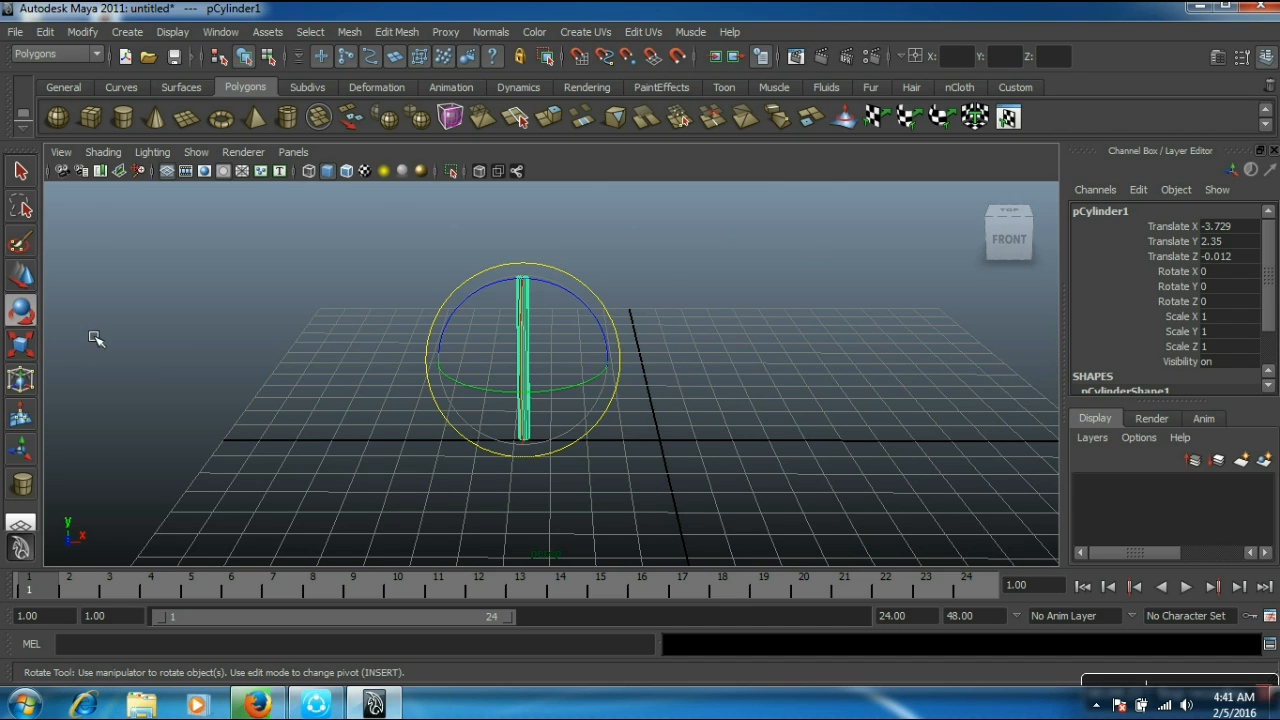
mouse_move(600, 314)
mouse_down()
mouse_move(643, 371)
mouse_move(596, 306)
mouse_move(629, 337)
mouse_move(618, 325)
mouse_up()
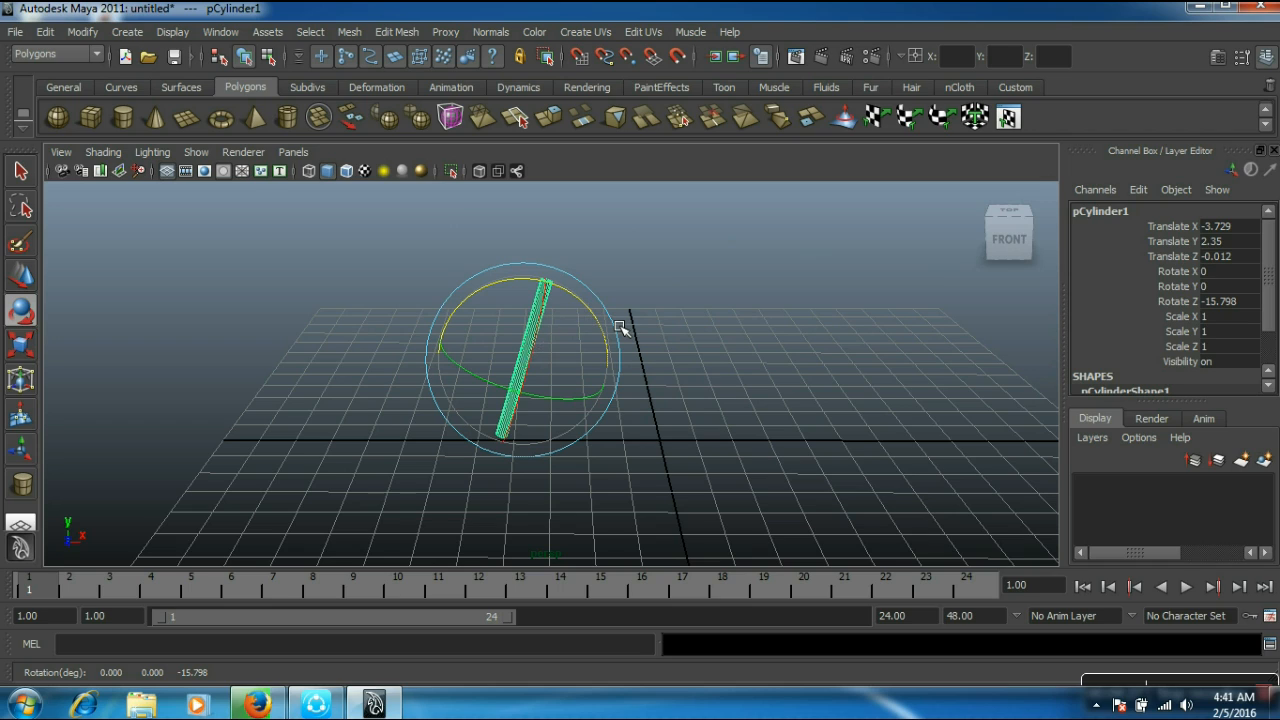
key(ctrl+z)
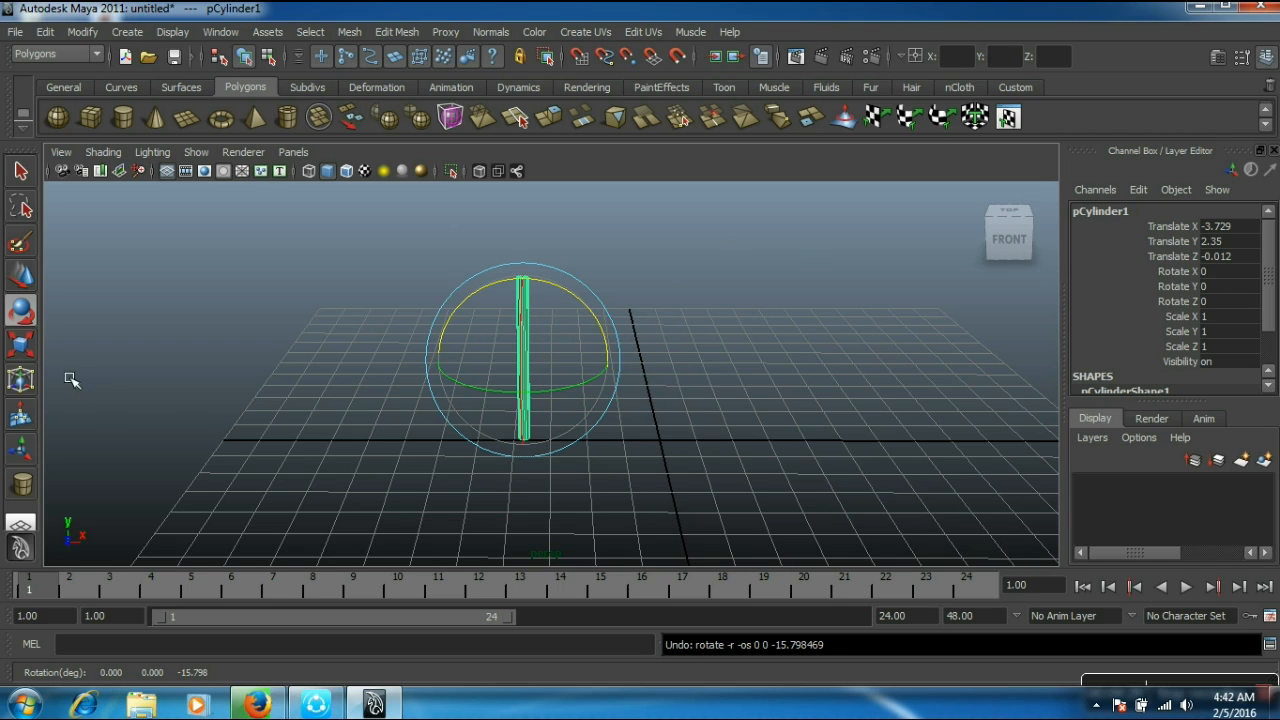
Step: Scale the cylinder along each axis and uniformly to about X 3.84, Y 1.52, Z 3.66
click(21, 345)
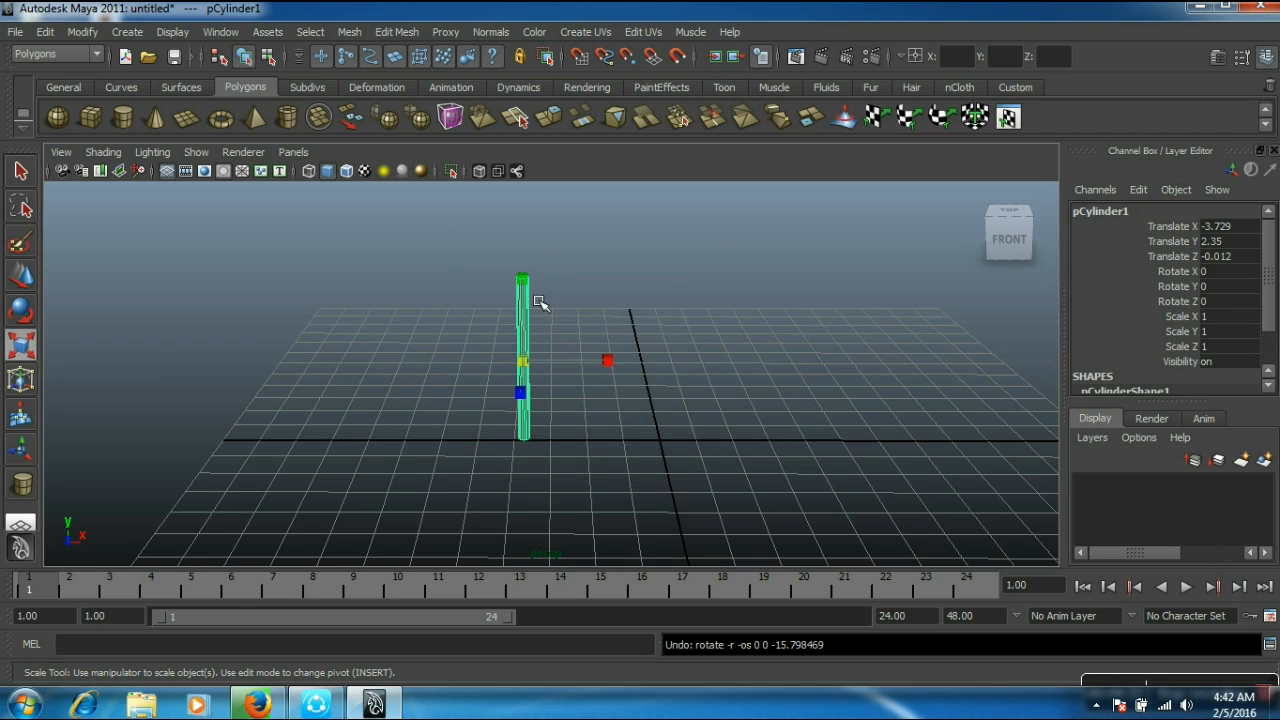
click(530, 263)
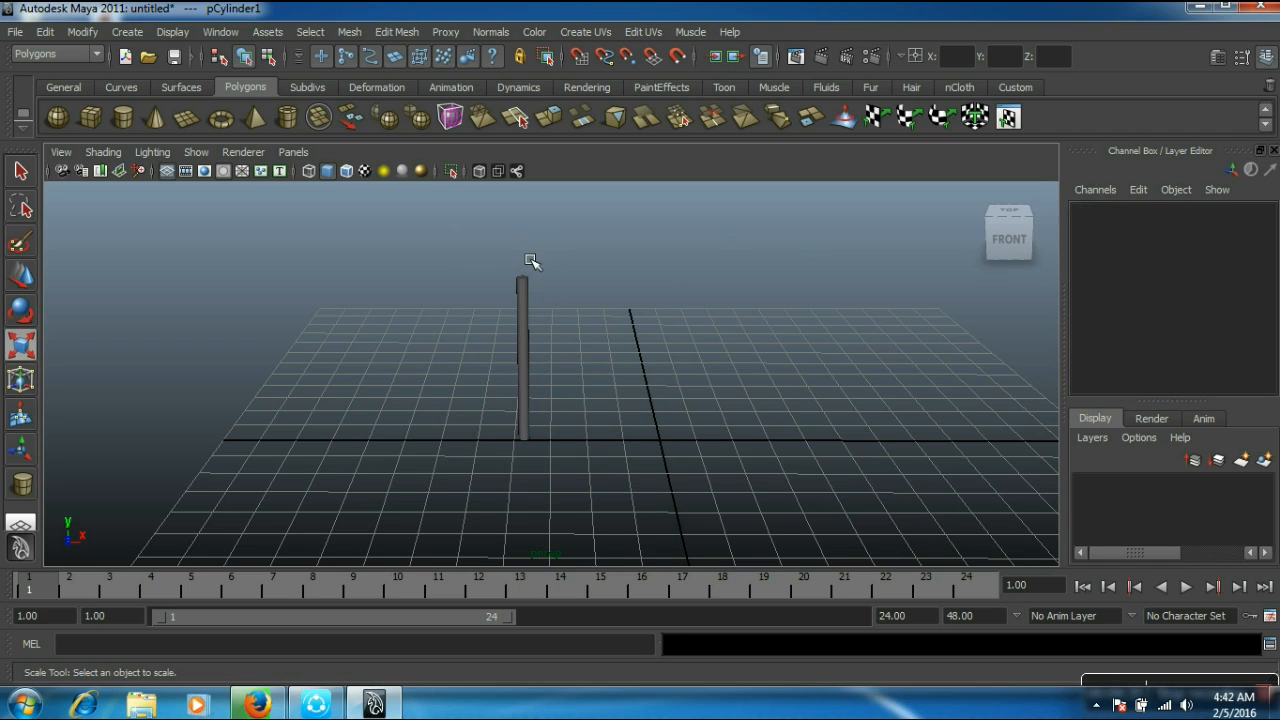
click(530, 305)
drag(529, 300, 549, 257)
drag(607, 361, 829, 408)
drag(520, 393, 528, 505)
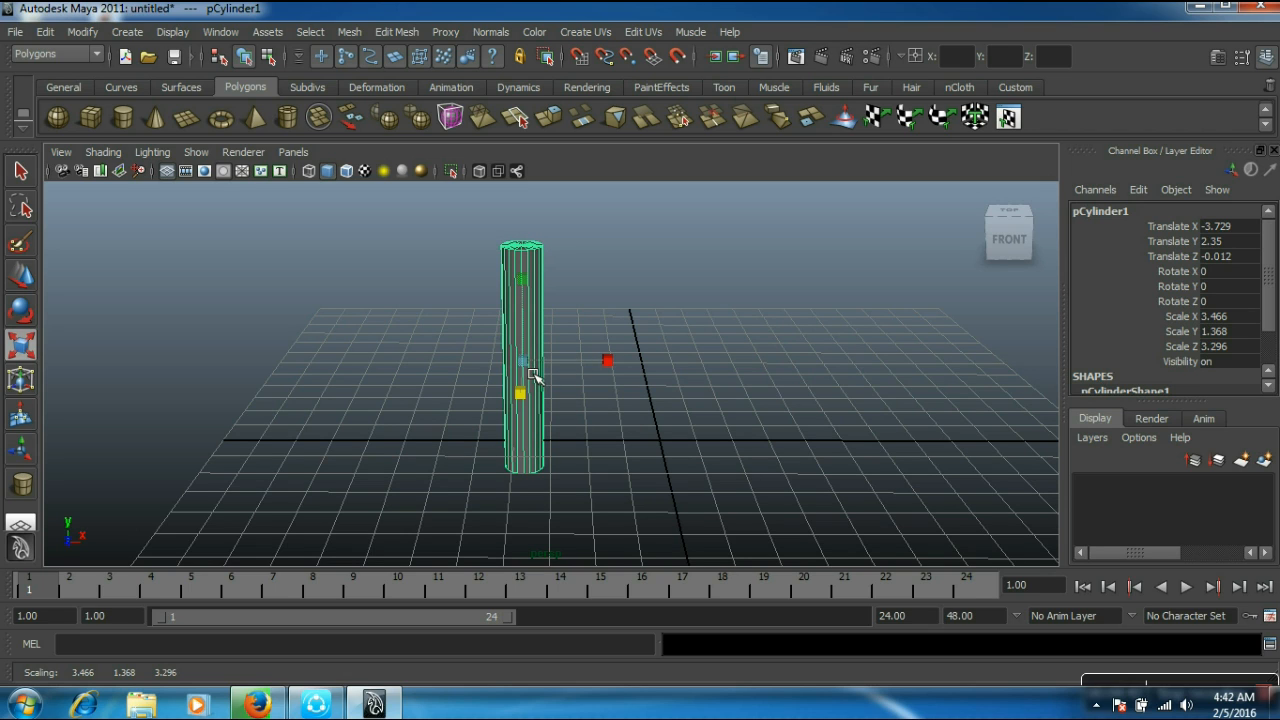
drag(537, 376, 566, 451)
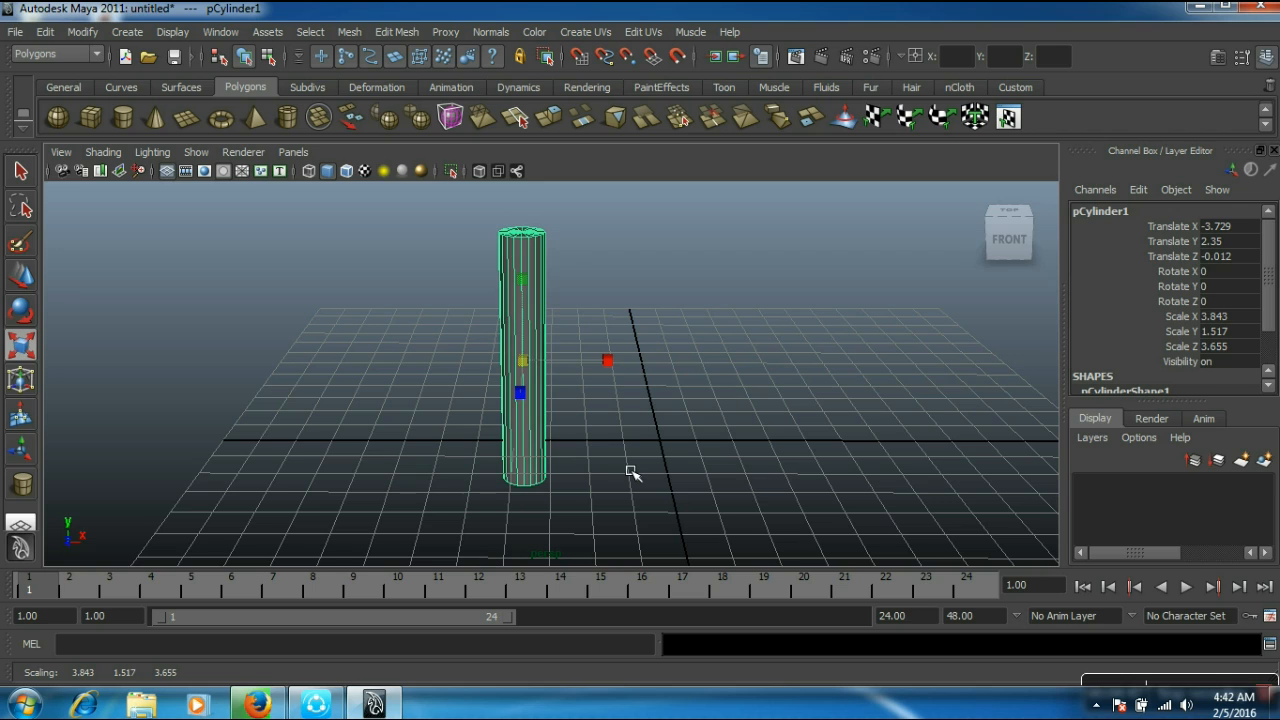
Step: Undo all the scaling changes made to the cylinder
key(ctrl+z)
key(ctrl+z)
key(ctrl+z)
key(ctrl+z)
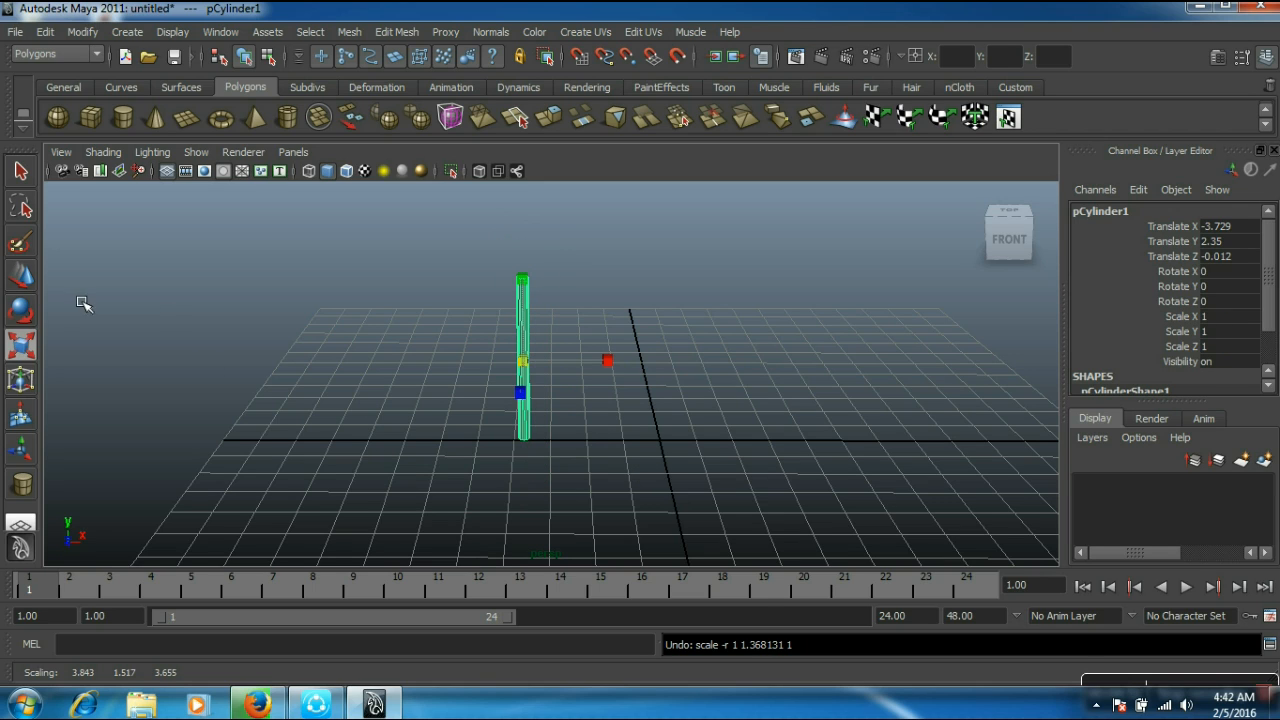
Step: Copy and paste the cylinder in place, and move one of the two along X to the positive X side of the grid
click(21, 274)
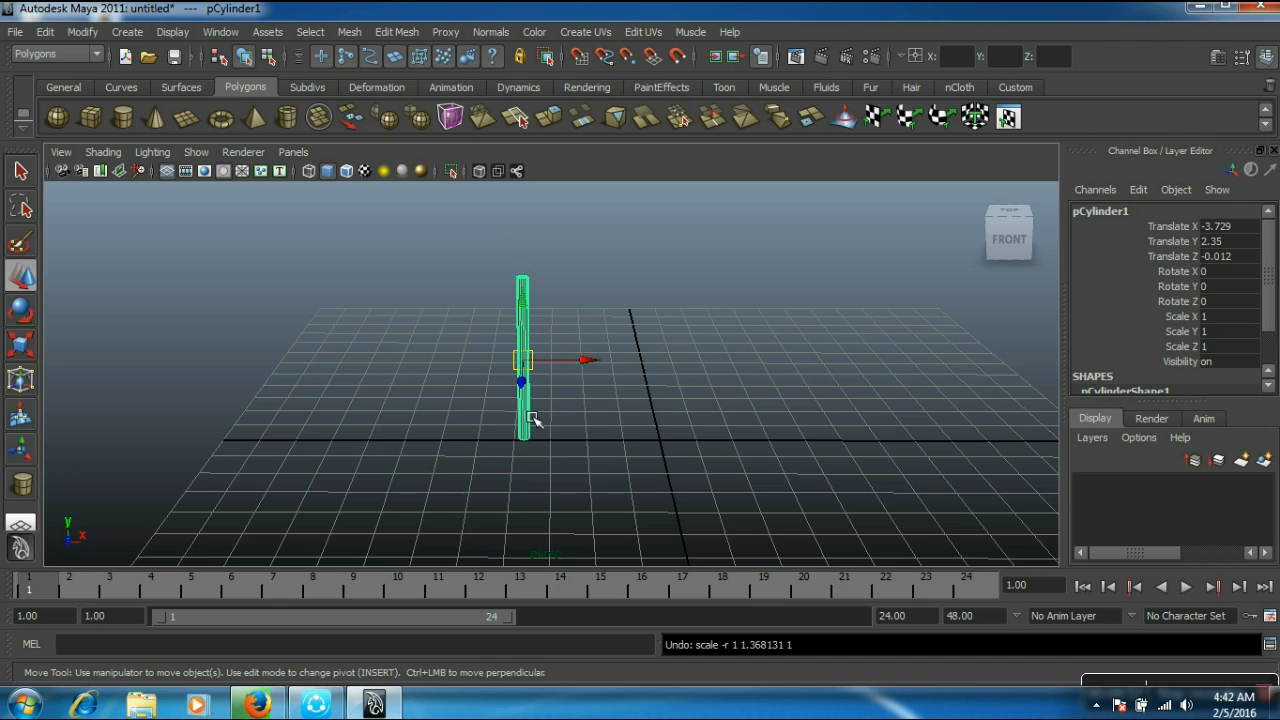
key(q)
key(ctrl+g)
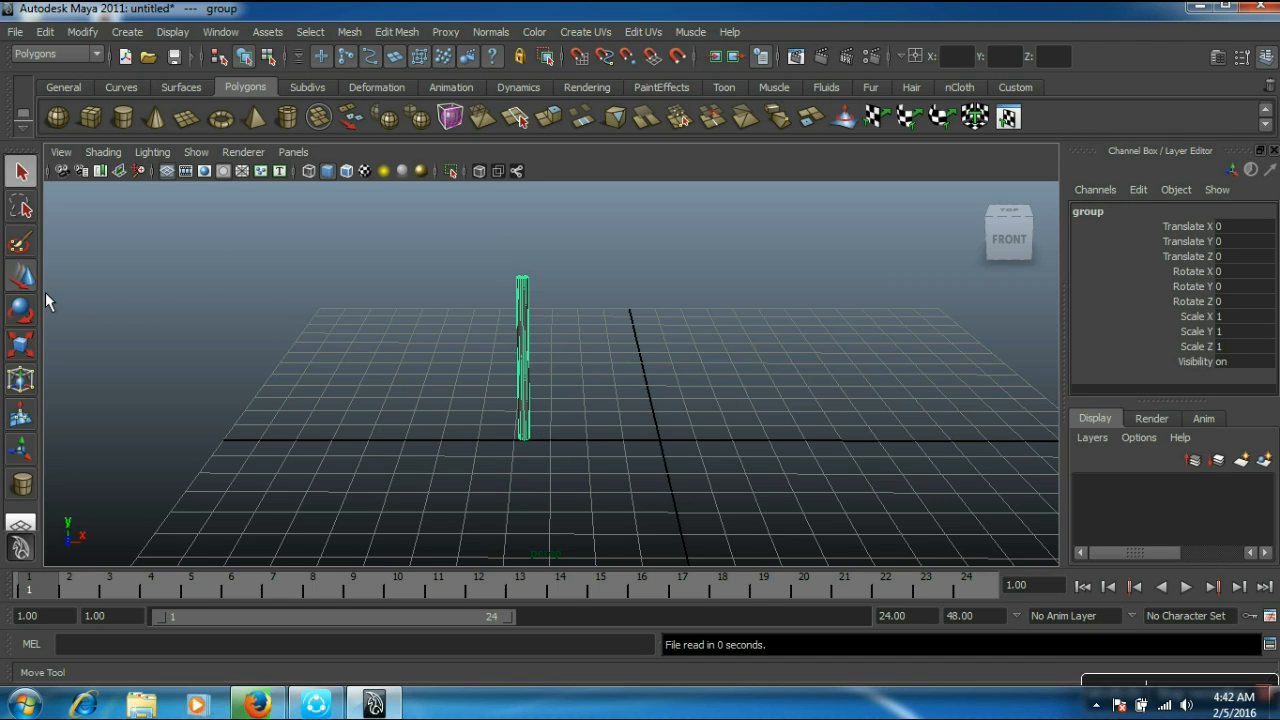
click(21, 274)
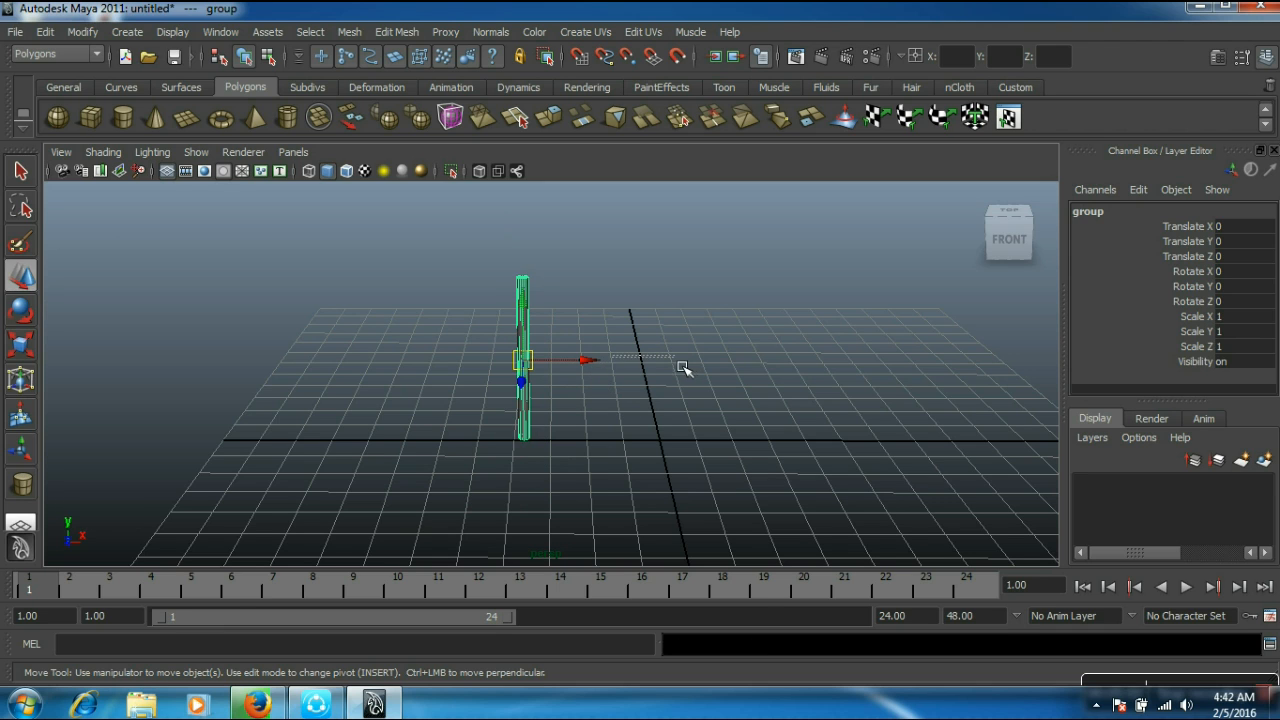
click(680, 364)
click(530, 358)
drag(601, 372, 925, 380)
scroll(666, 472, down, 3)
click(713, 426)
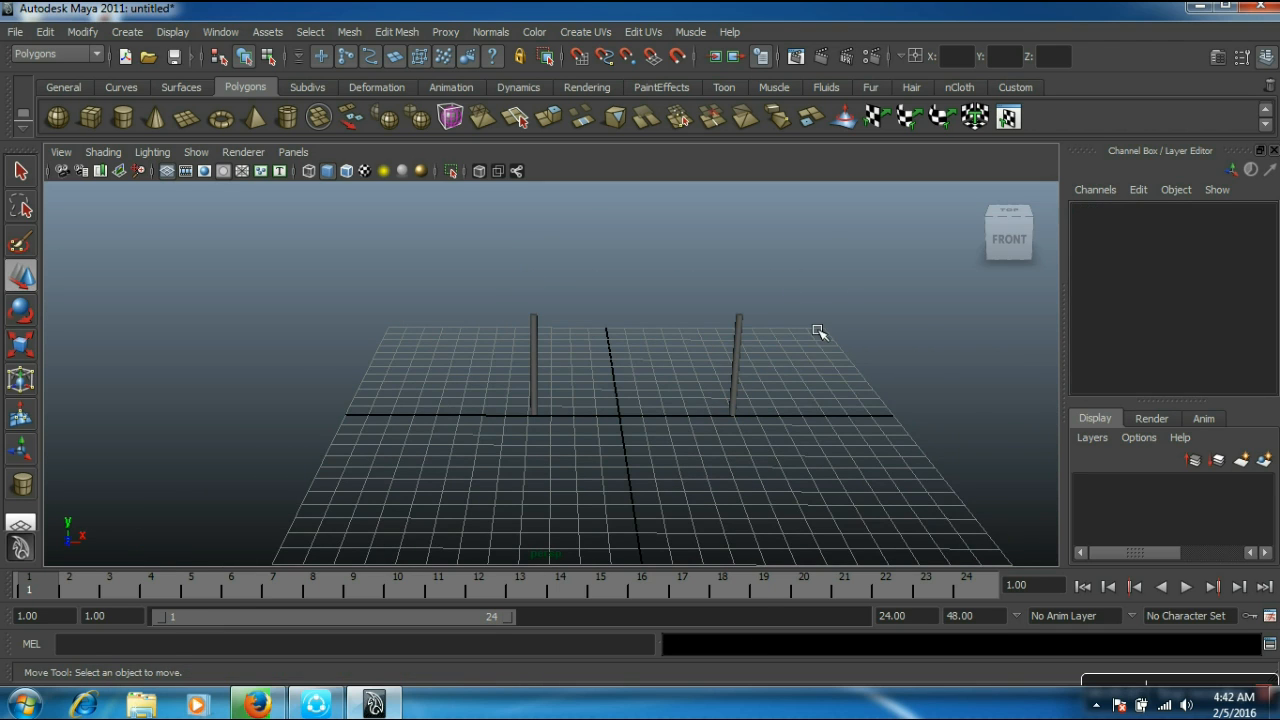
Step: Delete the cylinder standing on the positive X side of the grid
click(736, 410)
key(Delete)
scroll(557, 383, up, 4)
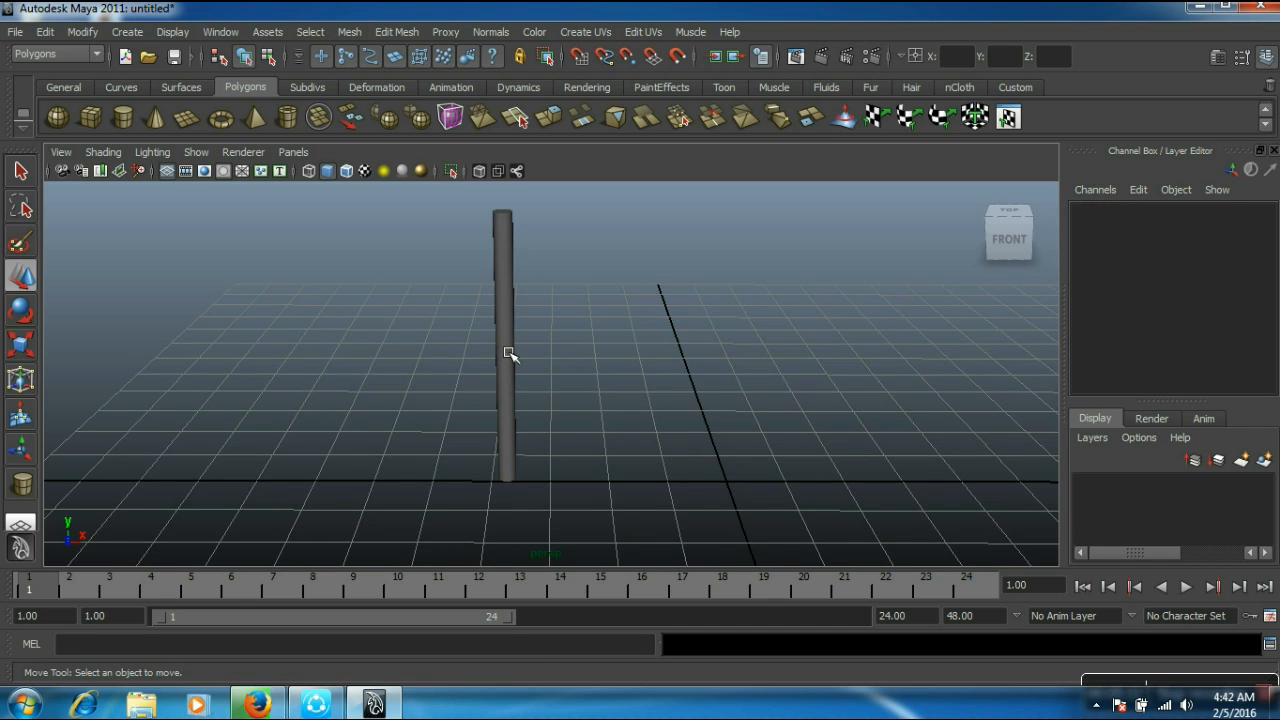
Step: Insert two edge loops around the remaining cylinder, one in its upper third and one about a quarter above its base
click(509, 354)
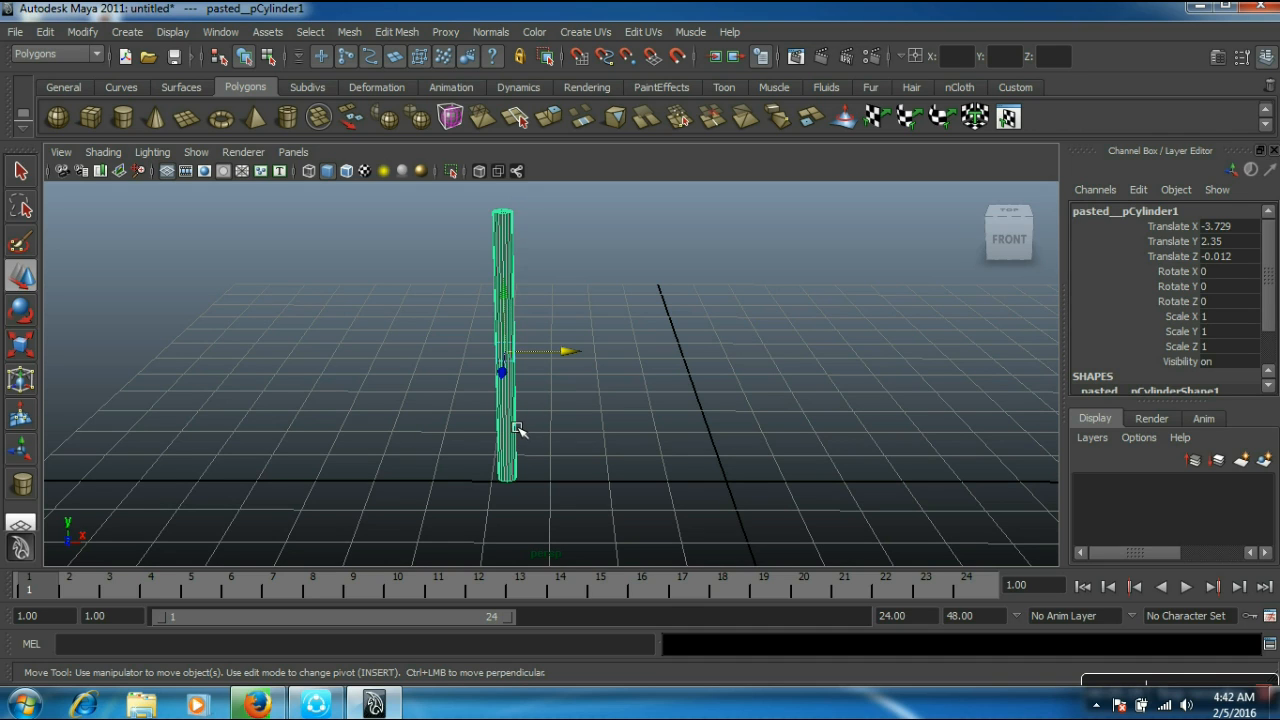
click(397, 32)
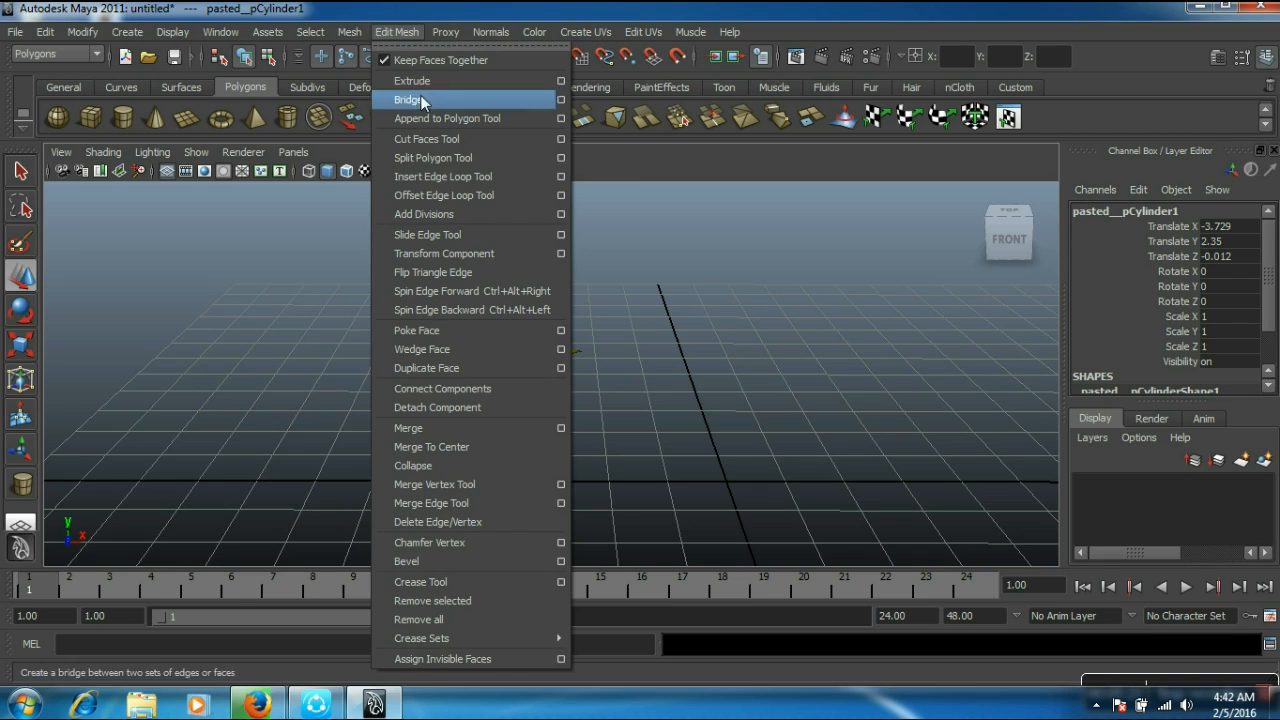
click(452, 182)
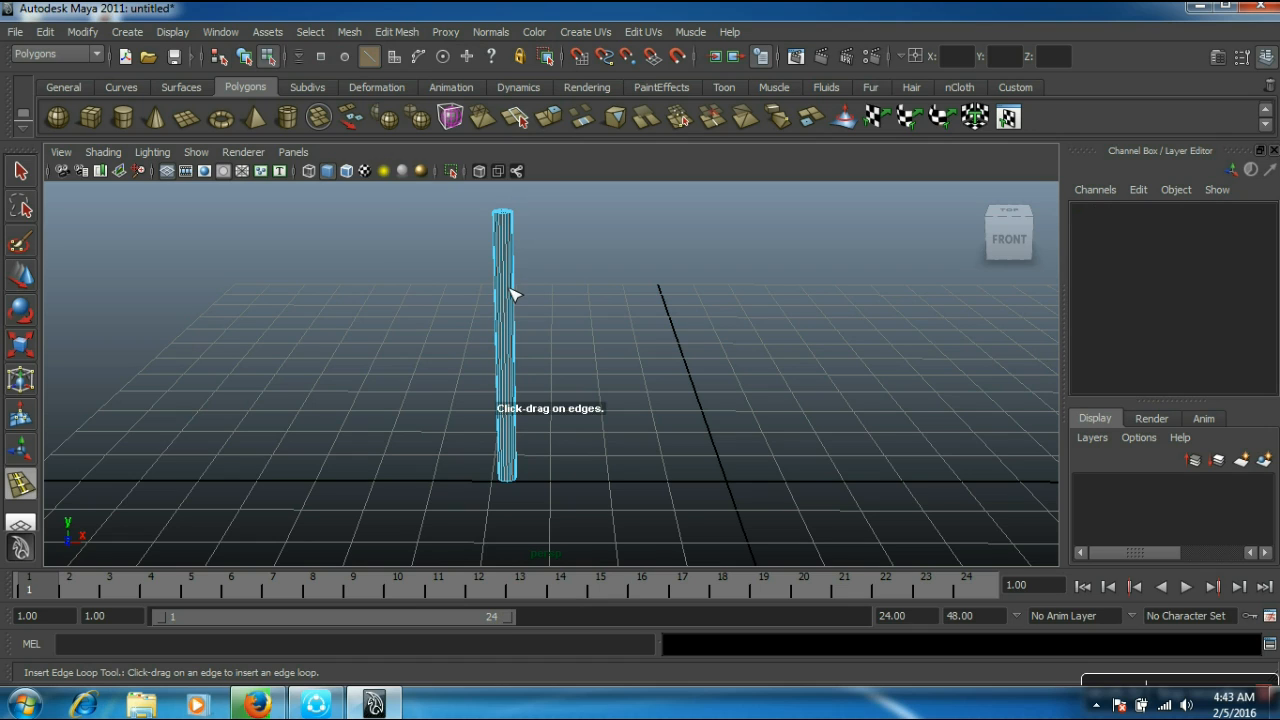
drag(510, 295, 509, 299)
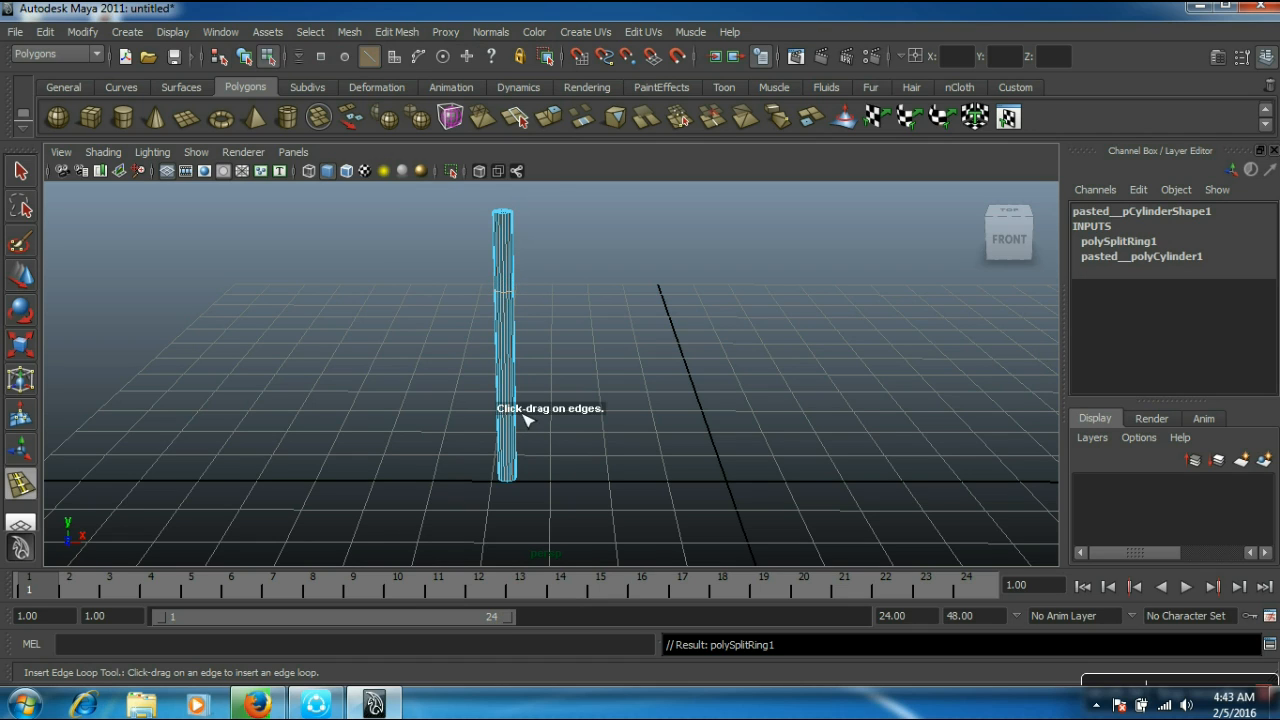
drag(510, 432, 507, 418)
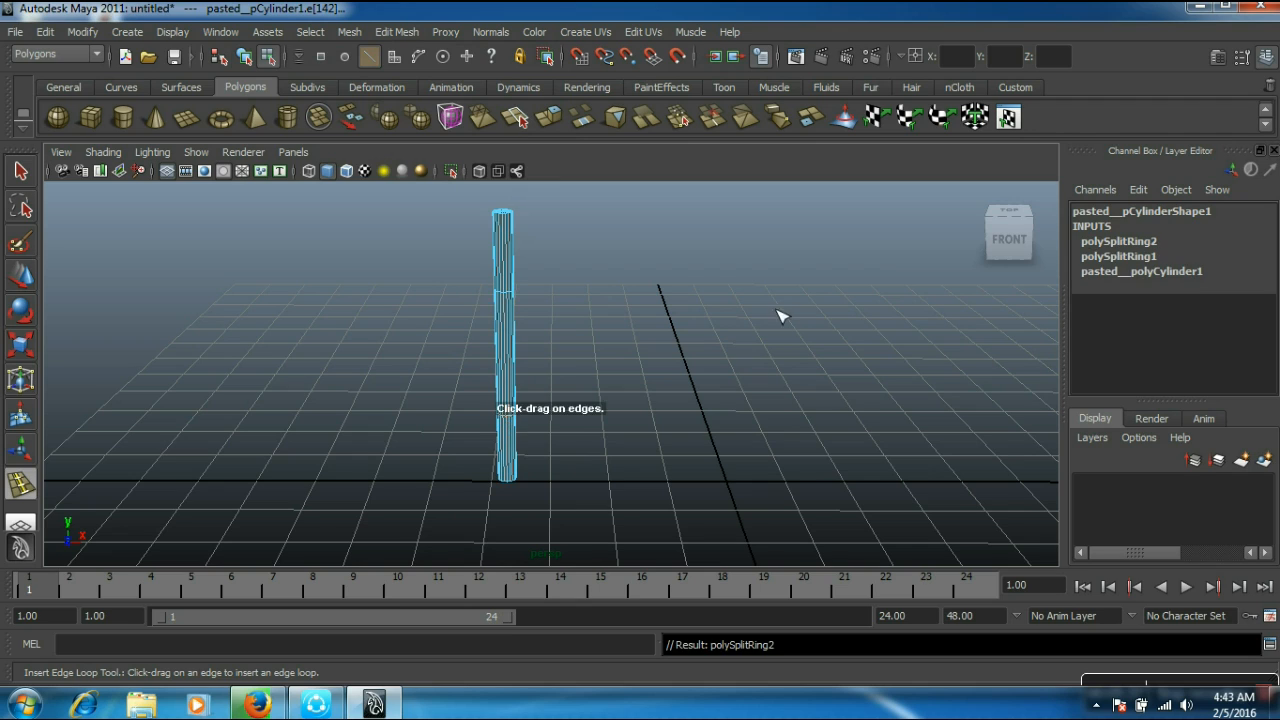
Step: Switch the cylinder to vertex selection and move the upper edge loop's vertices along X to about X -3.1
click(22, 172)
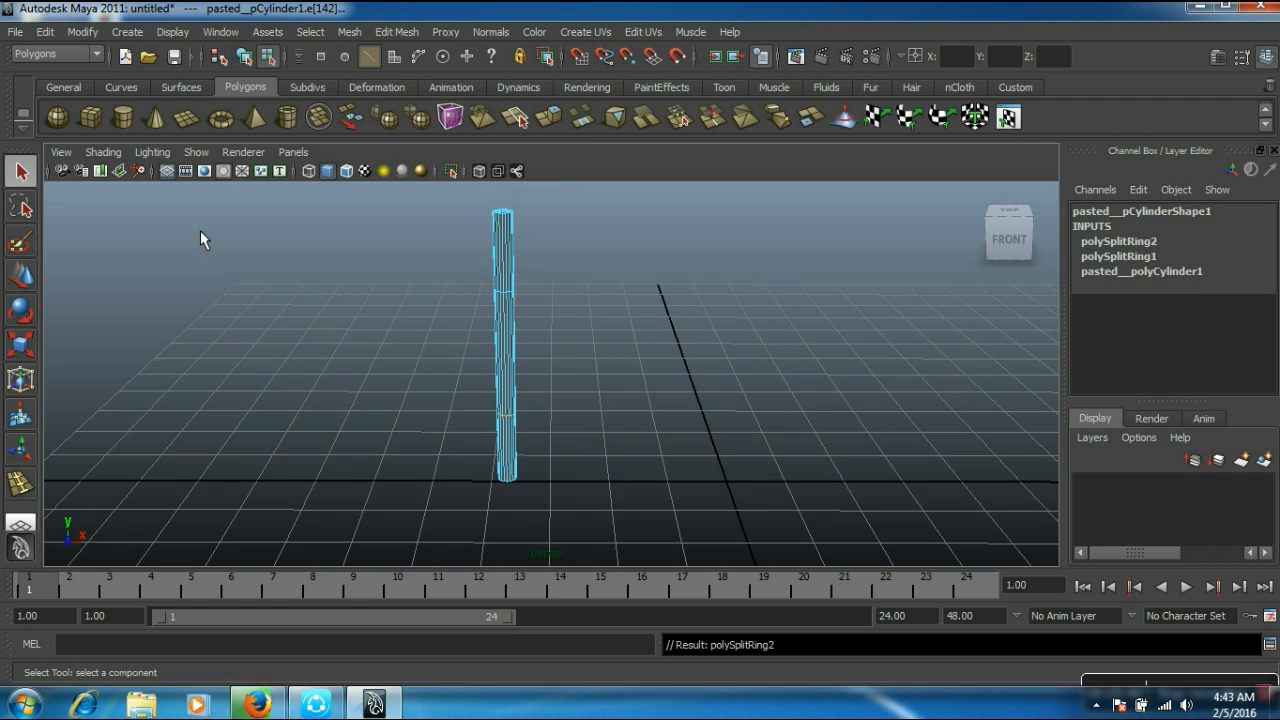
right_click(518, 318)
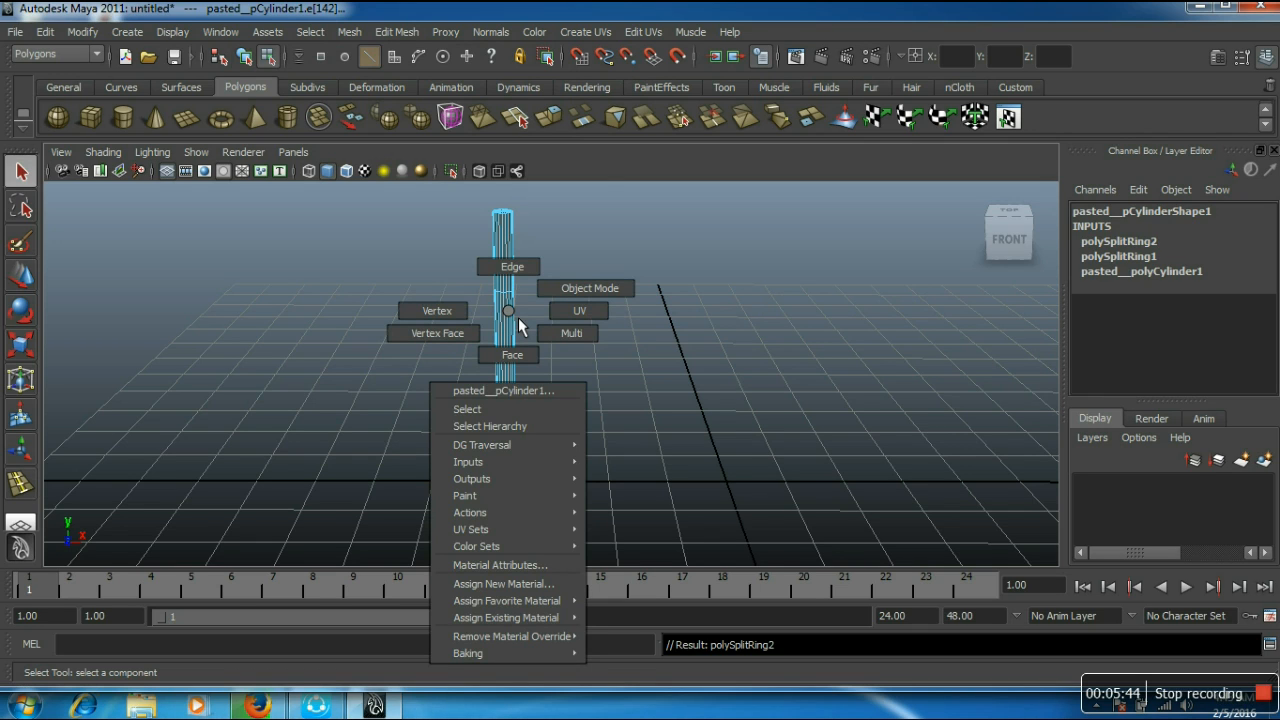
click(465, 313)
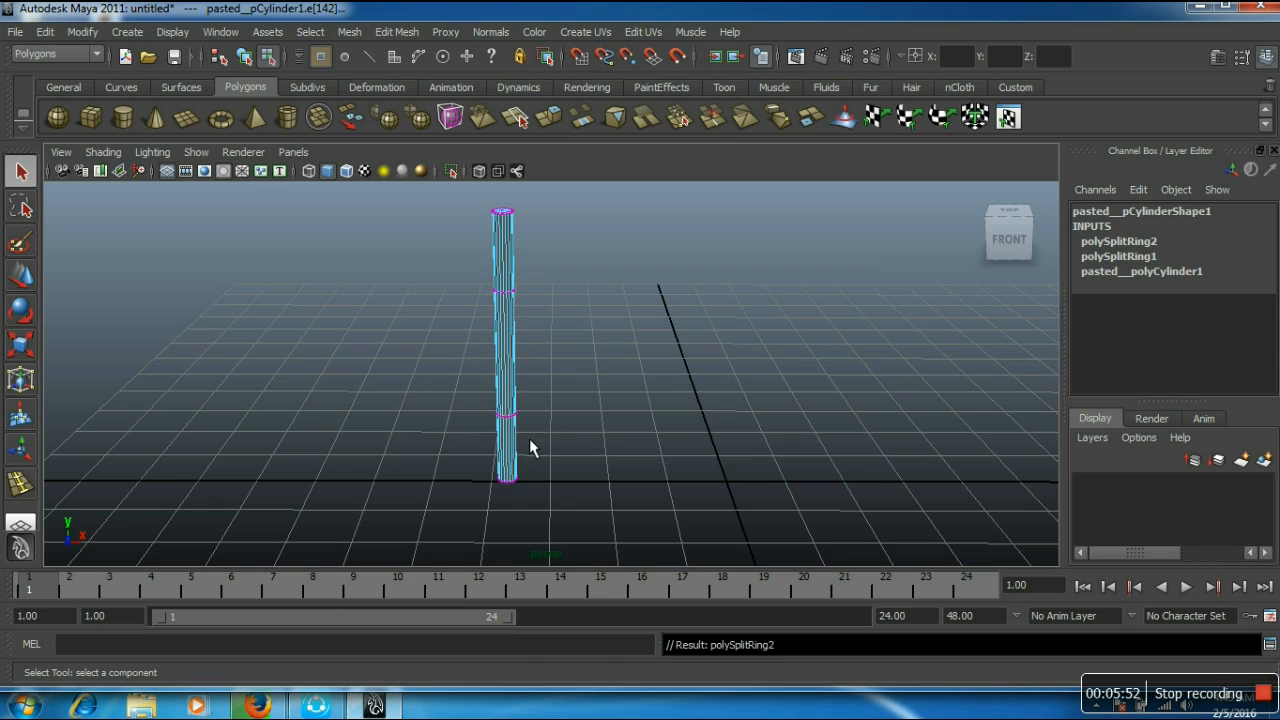
drag(474, 288, 549, 323)
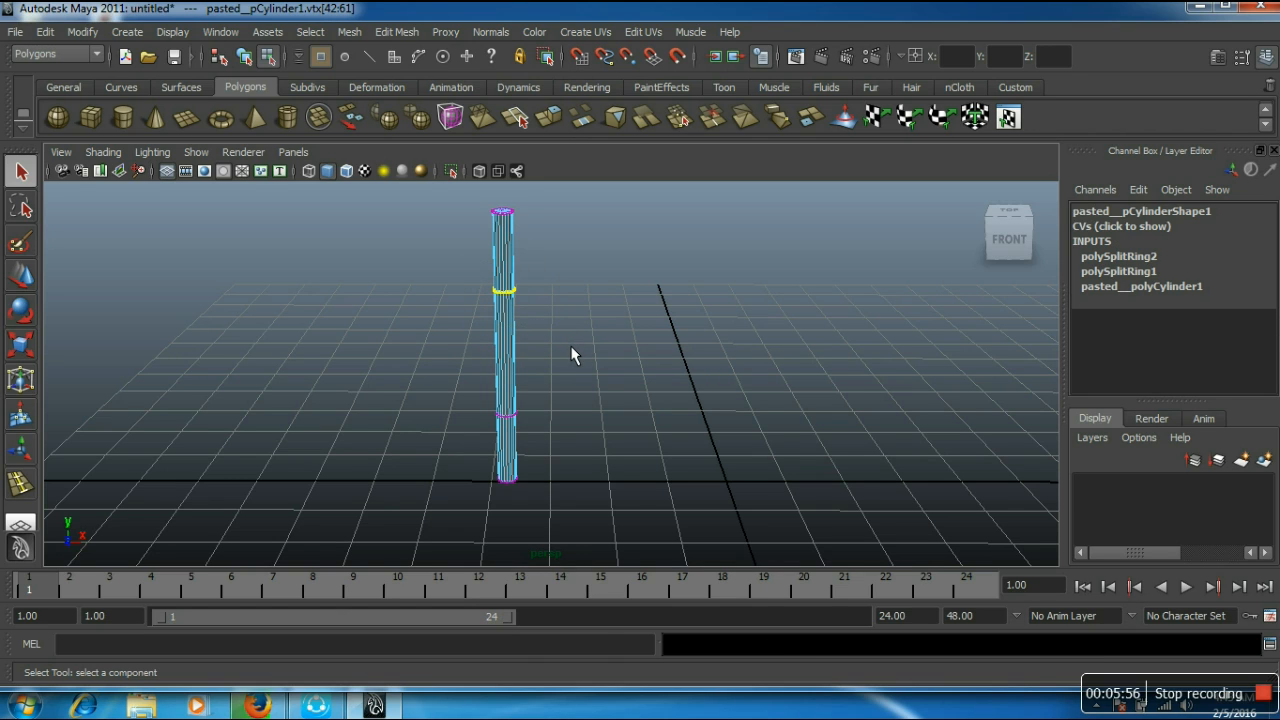
key(w)
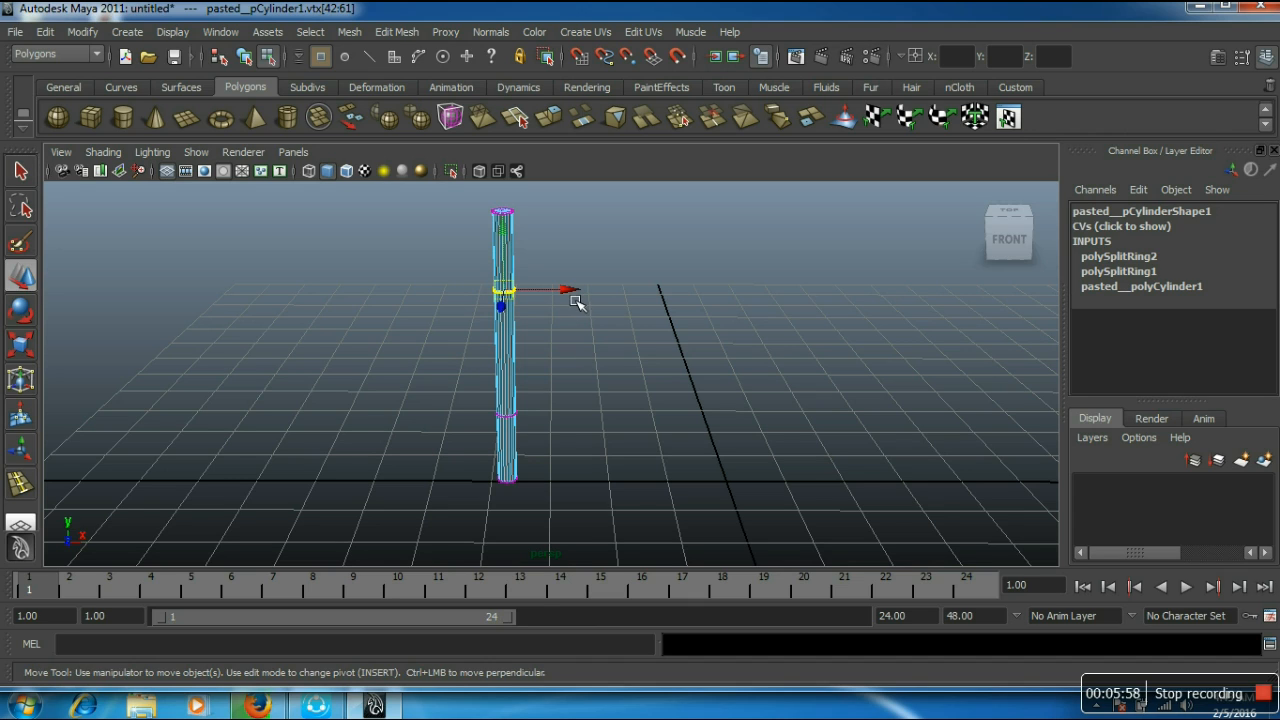
drag(580, 303, 614, 308)
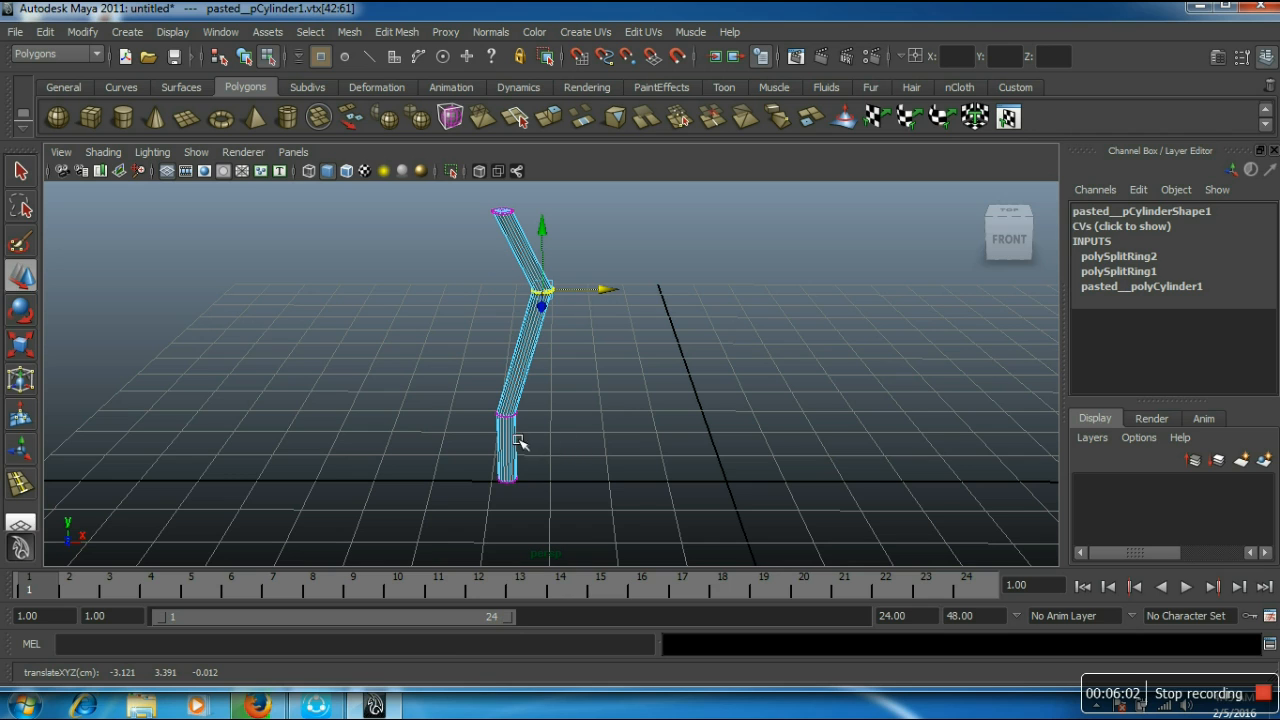
Step: Move the lower edge loop's vertices a short distance toward negative X, and return the mesh to object mode
mouse_move(476, 393)
mouse_down()
mouse_move(565, 443)
mouse_move(572, 430)
mouse_move(551, 429)
mouse_up()
click(654, 446)
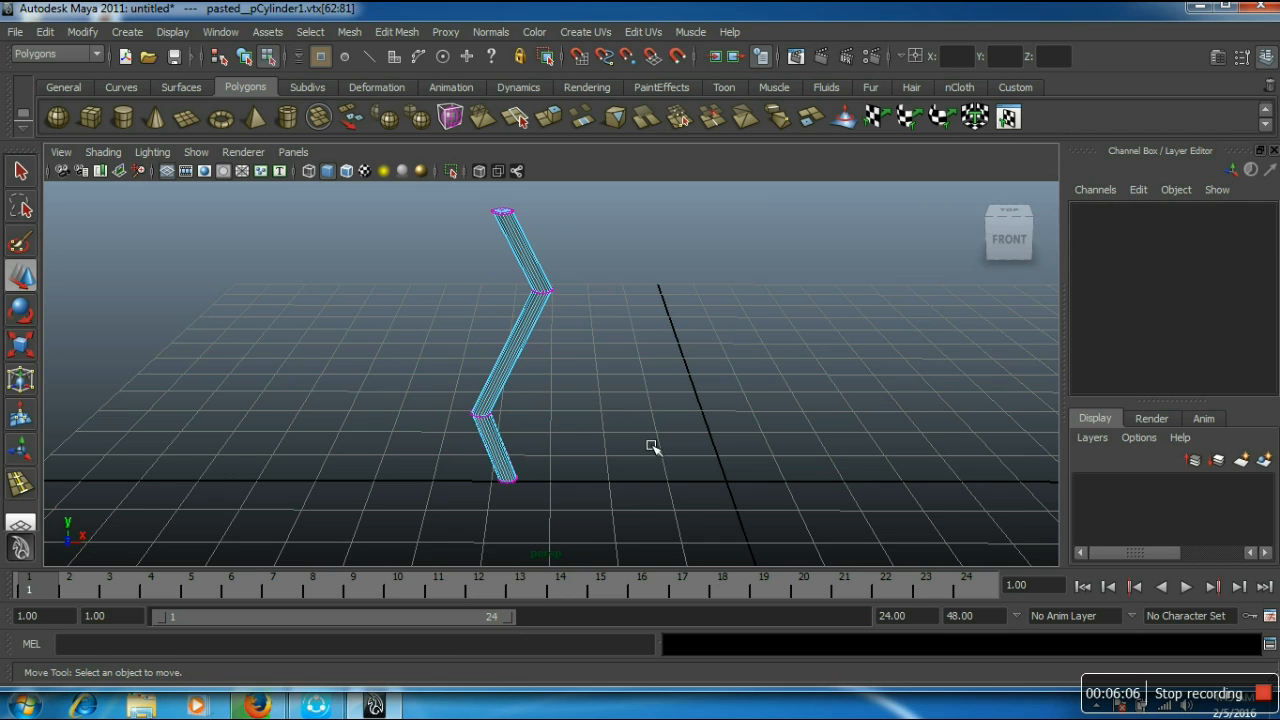
scroll(654, 446, down, 5)
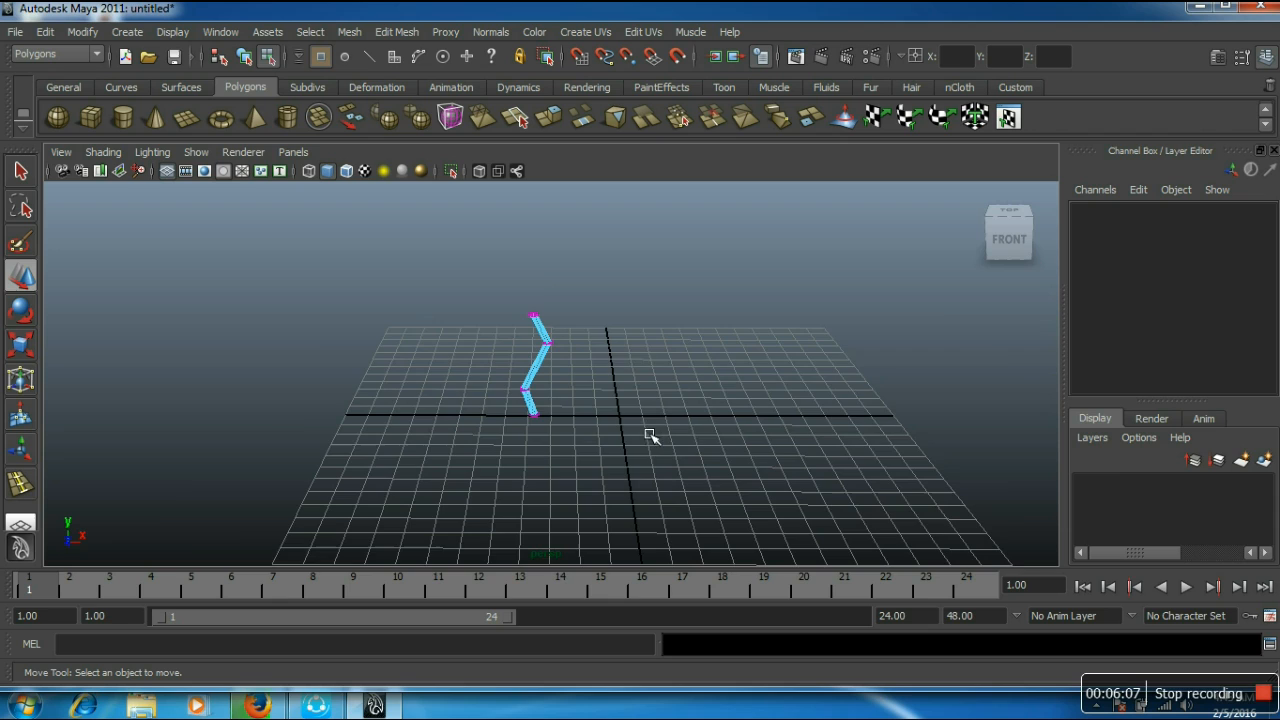
scroll(648, 435, up, 2)
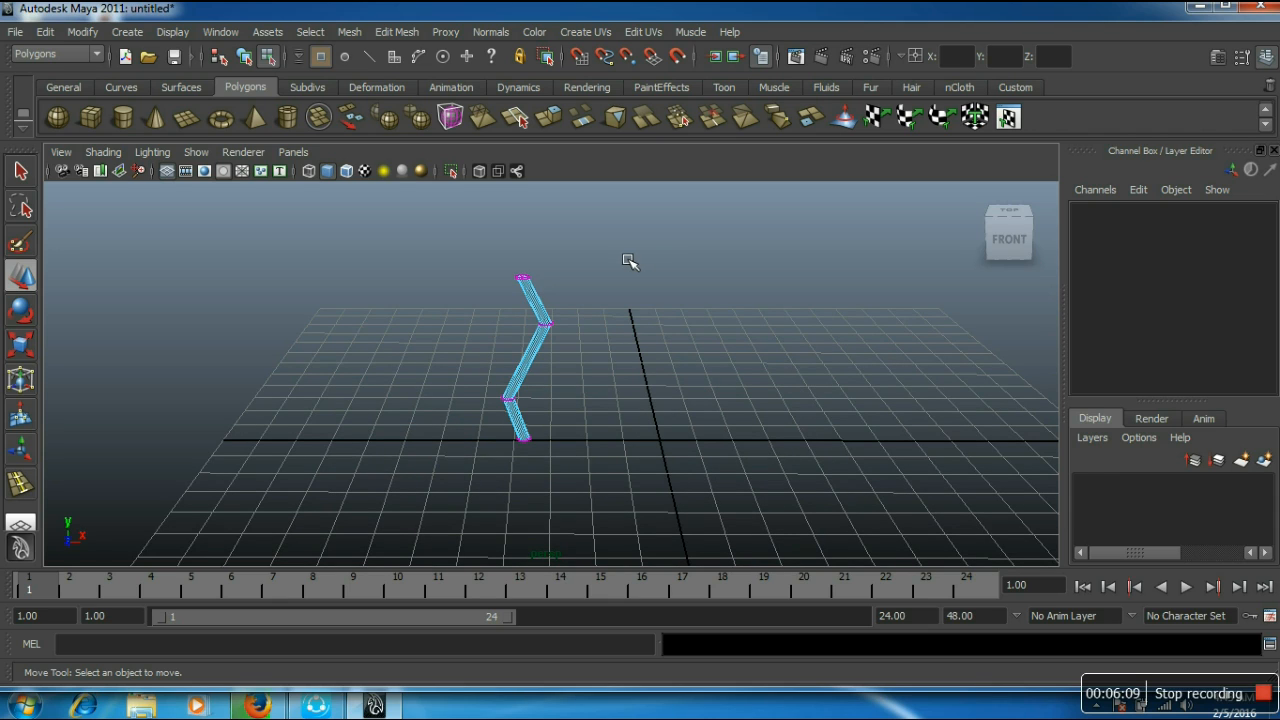
right_click(526, 346)
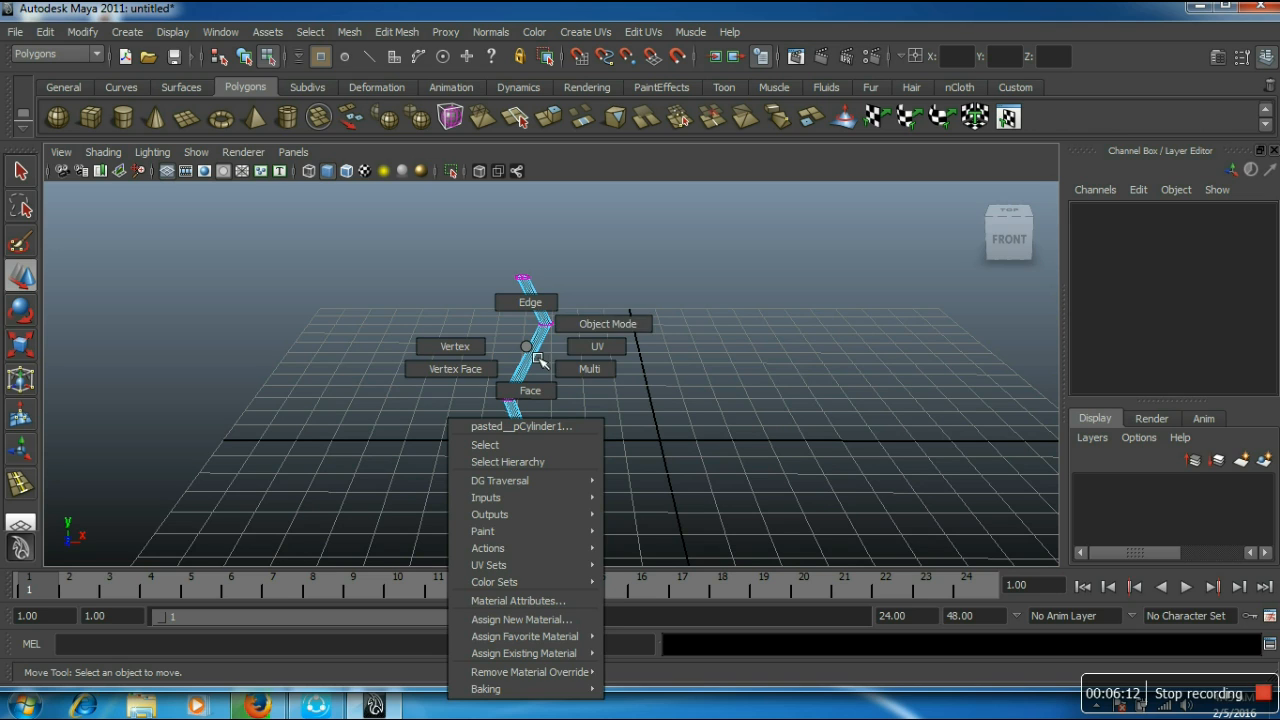
click(588, 330)
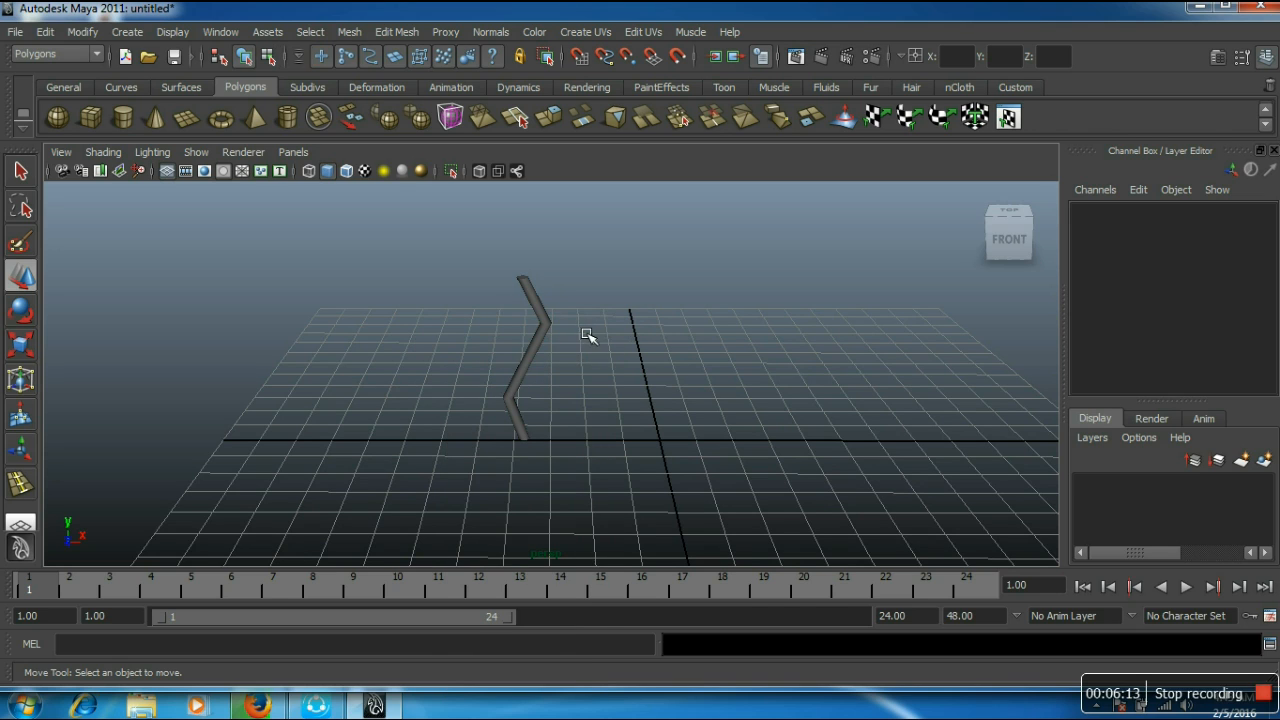
Step: Apply Smooth twice to the bent cylinder and deselect it
click(545, 369)
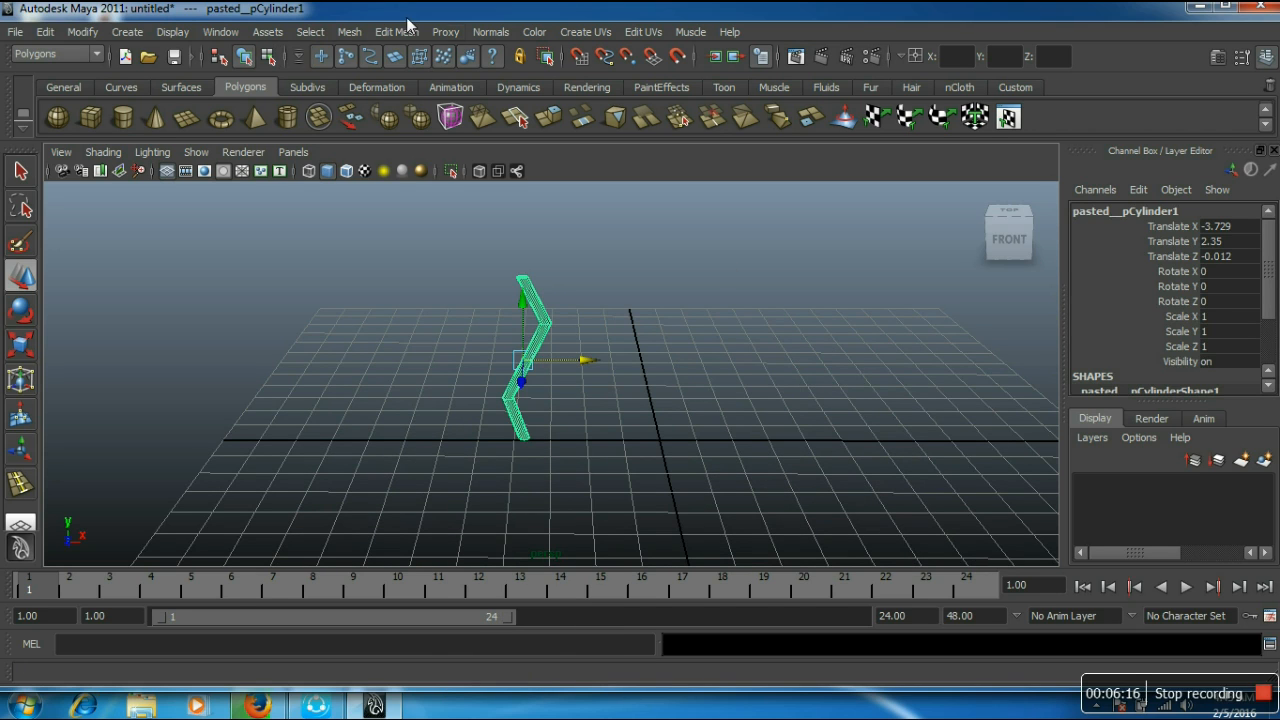
click(350, 32)
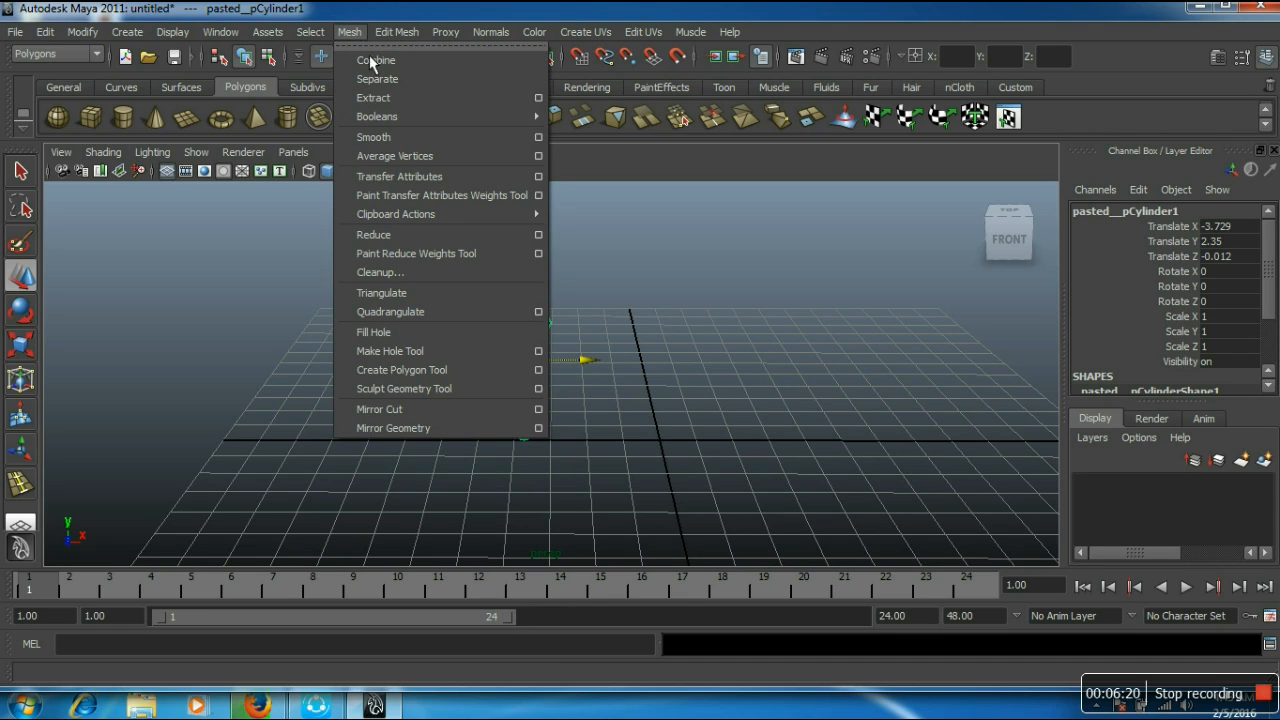
click(389, 136)
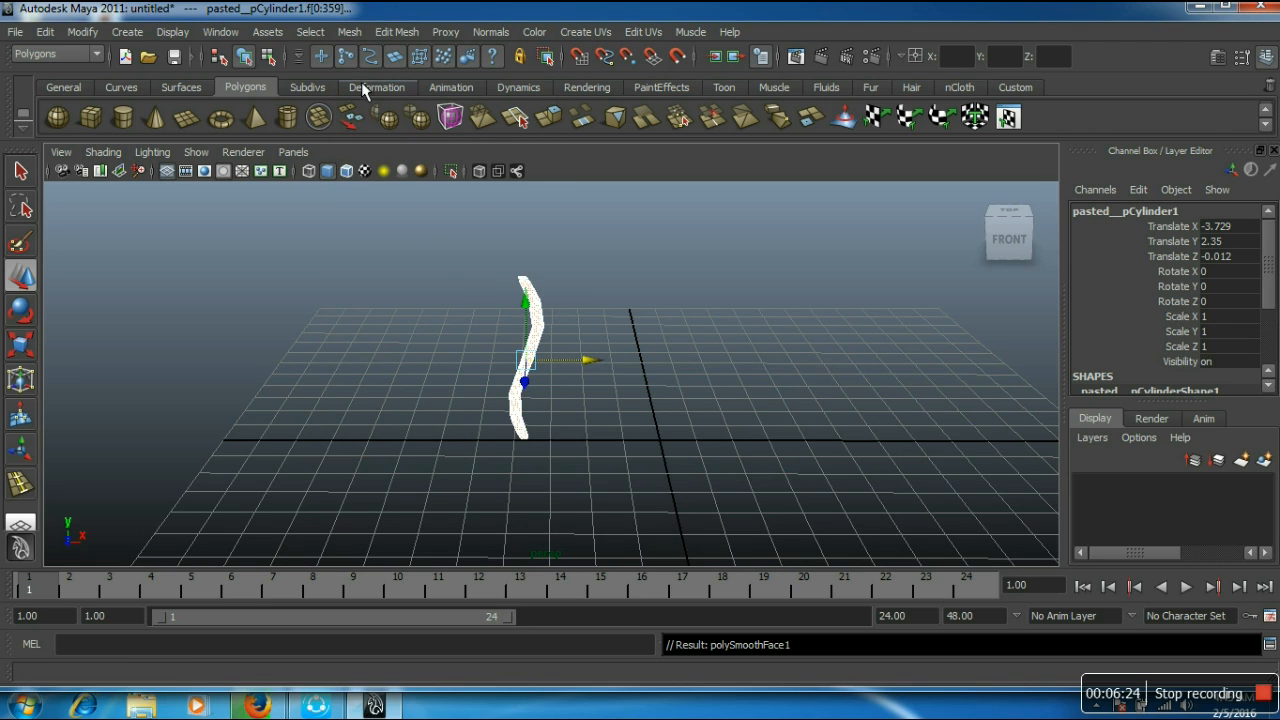
click(310, 32)
mouse_move(351, 37)
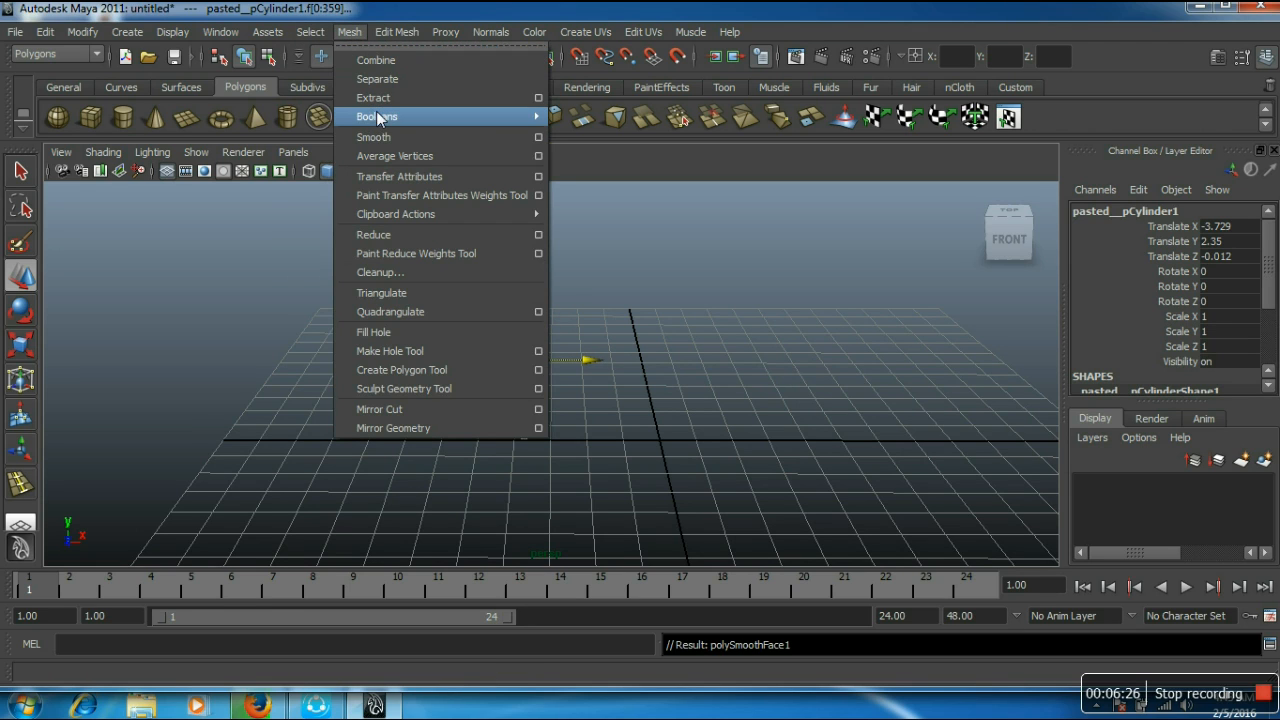
click(381, 138)
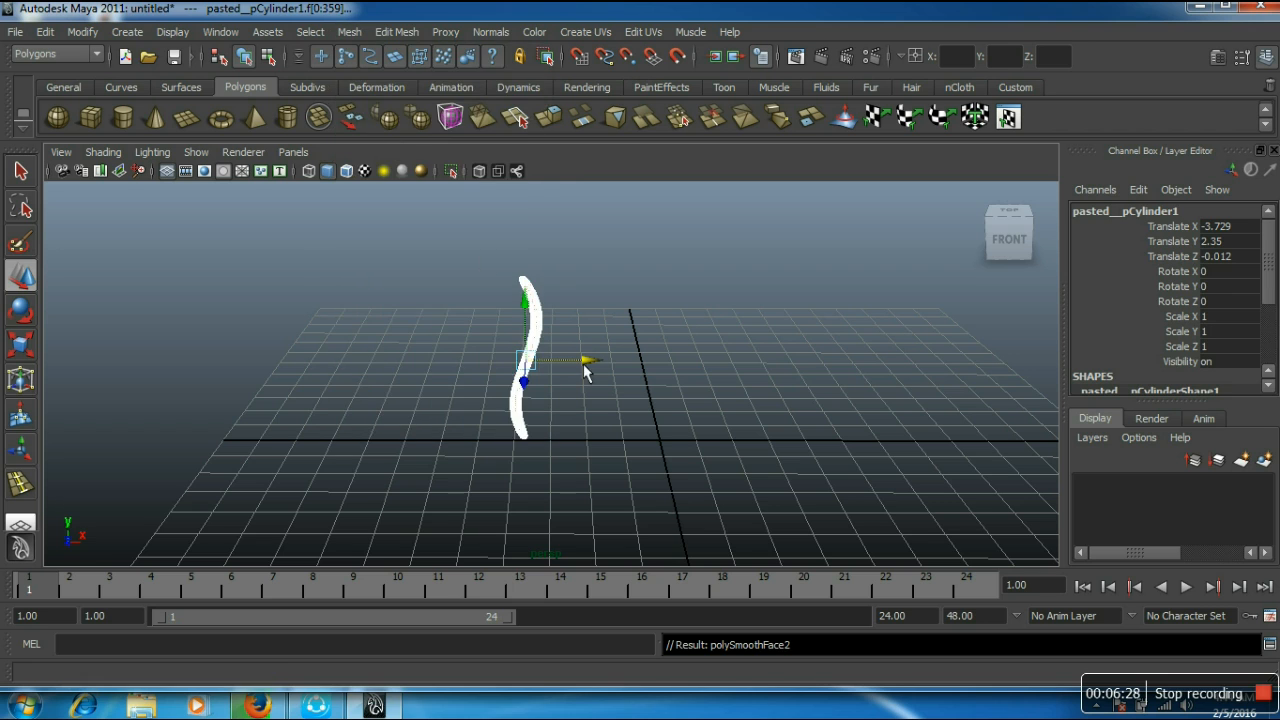
click(663, 423)
scroll(665, 424, down, 4)
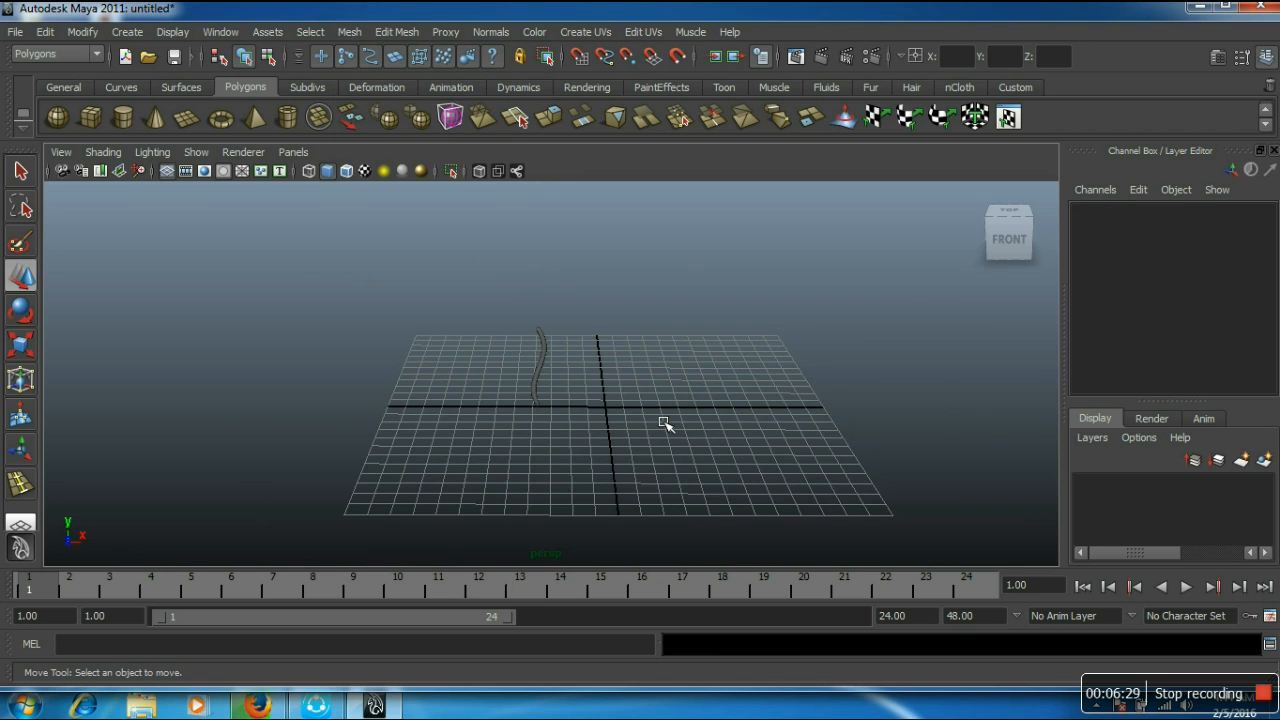
Step: Examine the shape of the smoothed, bent cylinder up close and from farther away
alt+drag(643, 431, 564, 430)
scroll(564, 430, up, 6)
scroll(564, 430, up, 4)
alt+drag(514, 392, 566, 334)
alt+drag(567, 285, 574, 357)
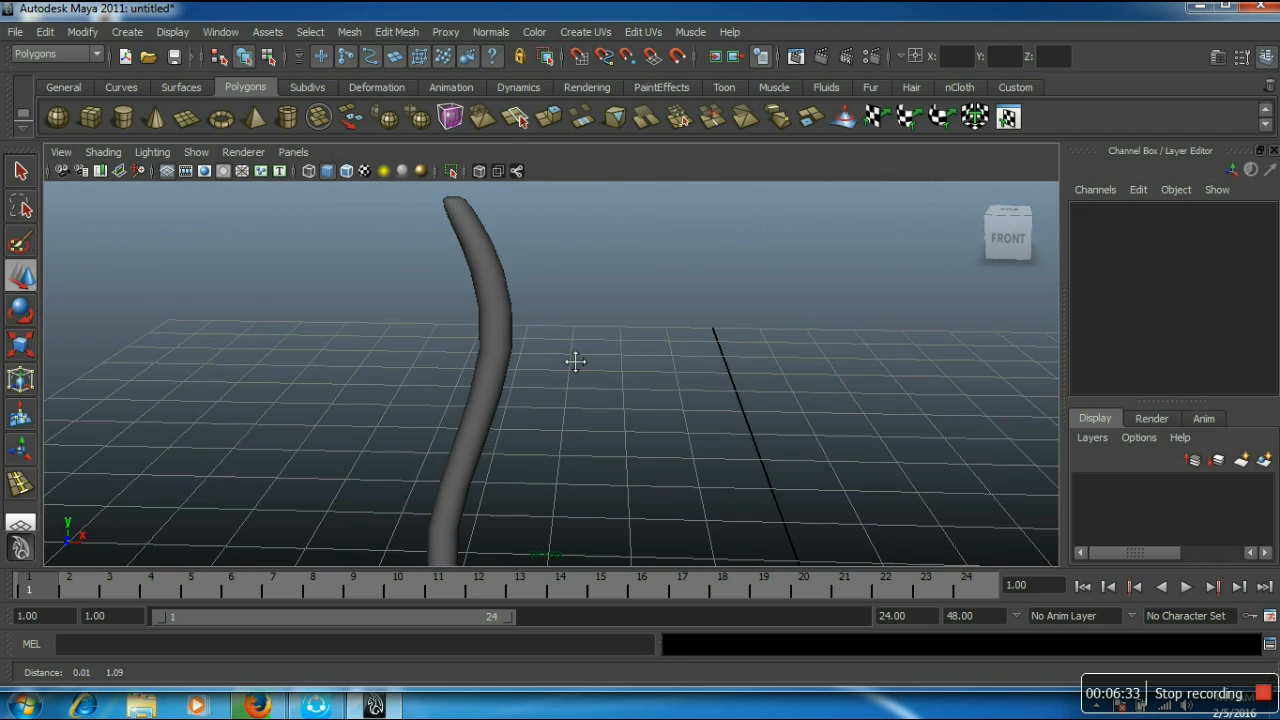
scroll(571, 360, down, 3)
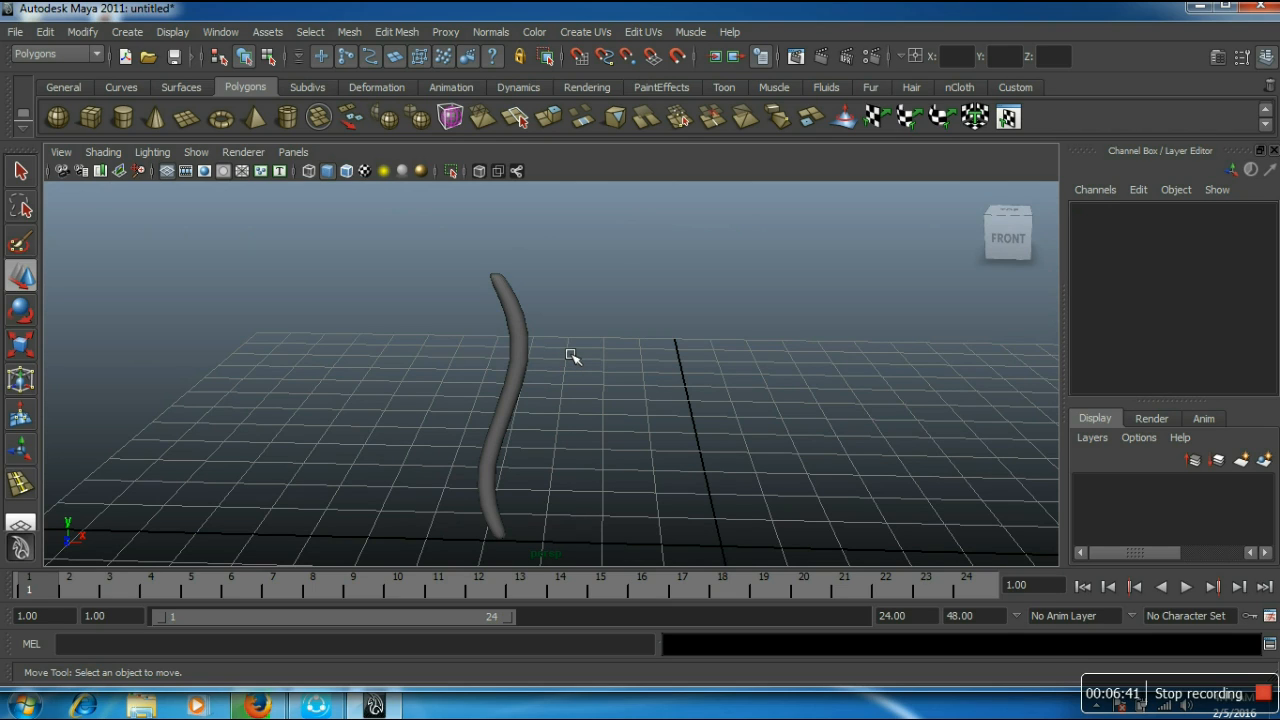
scroll(571, 357, down, 3)
mouse_move(569, 380)
alt+mouse_down()
mouse_move(491, 377)
mouse_move(572, 375)
mouse_move(563, 383)
alt+mouse_up()
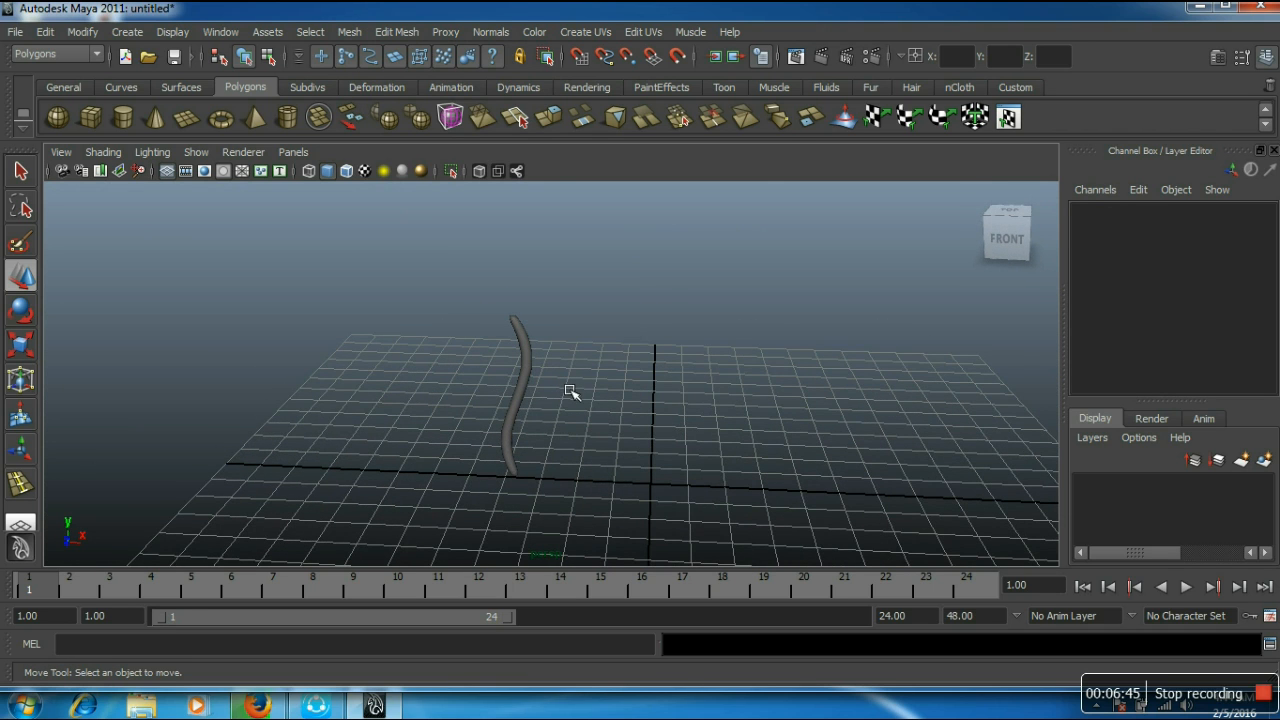
scroll(585, 387, down, 2)
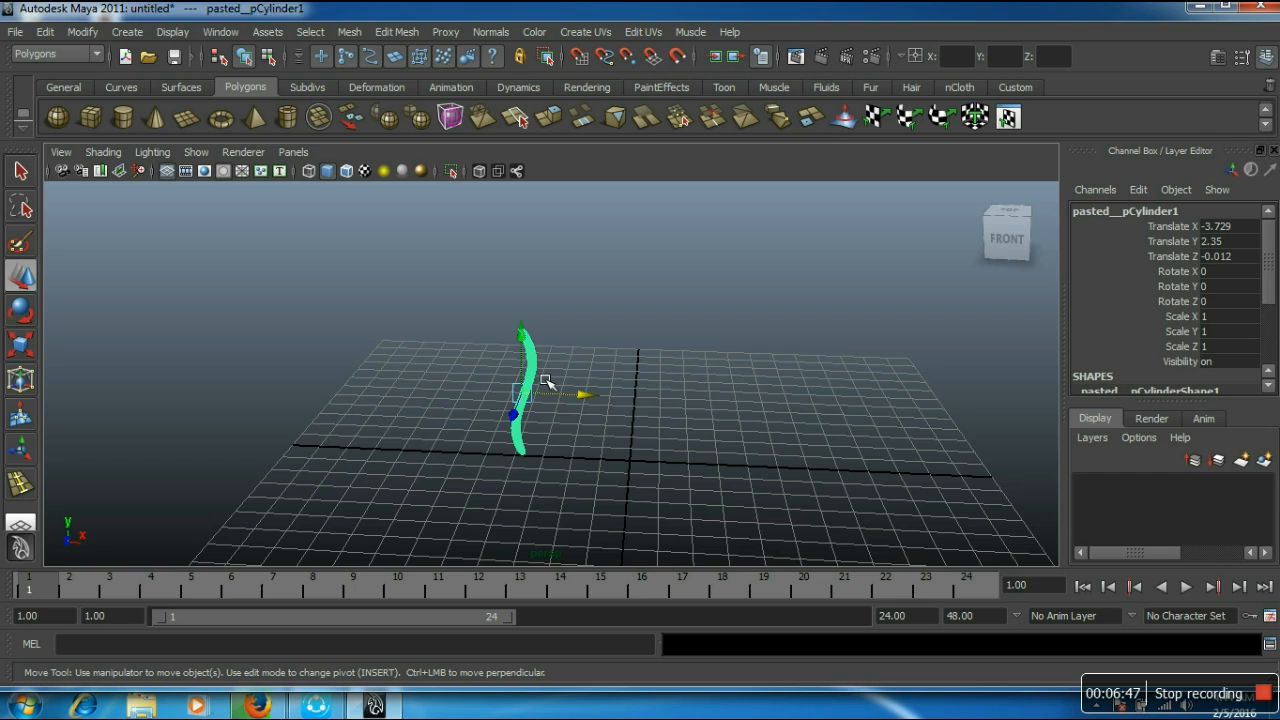
Step: Copy and paste the bent cylinder and move the copy along positive X to the opposite side of the origin
key(q)
key(ctrl+v)
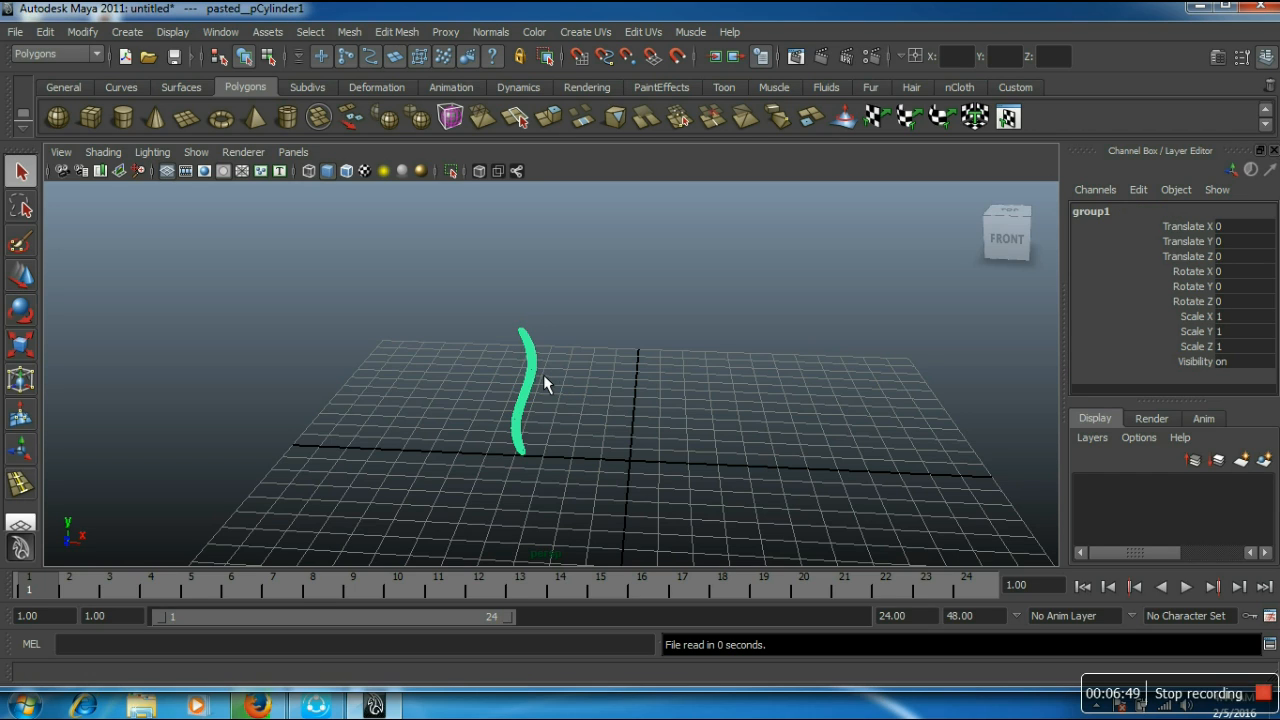
key(w)
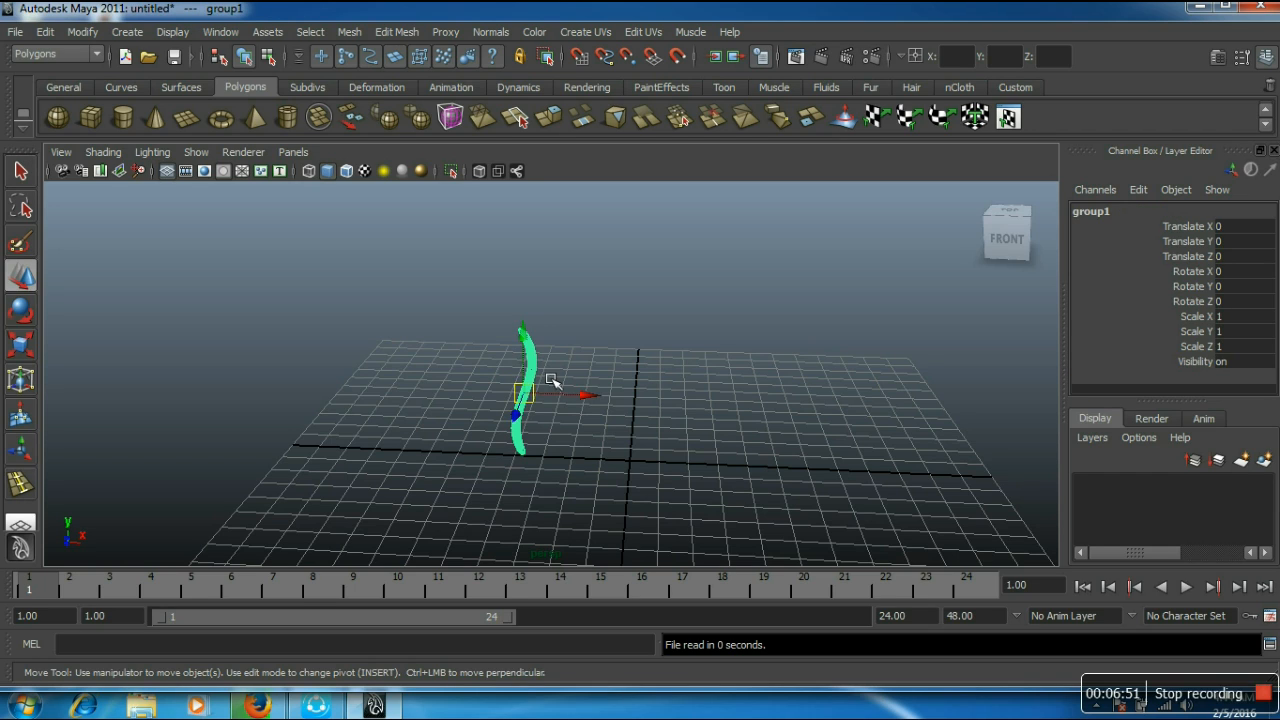
drag(600, 414, 822, 424)
Step: Duplicate both bent cylinders and move the copies along positive Z to make four table legs, leaving nothing selected
alt+drag(569, 551, 671, 374)
click(740, 495)
drag(751, 219, 577, 545)
key(q)
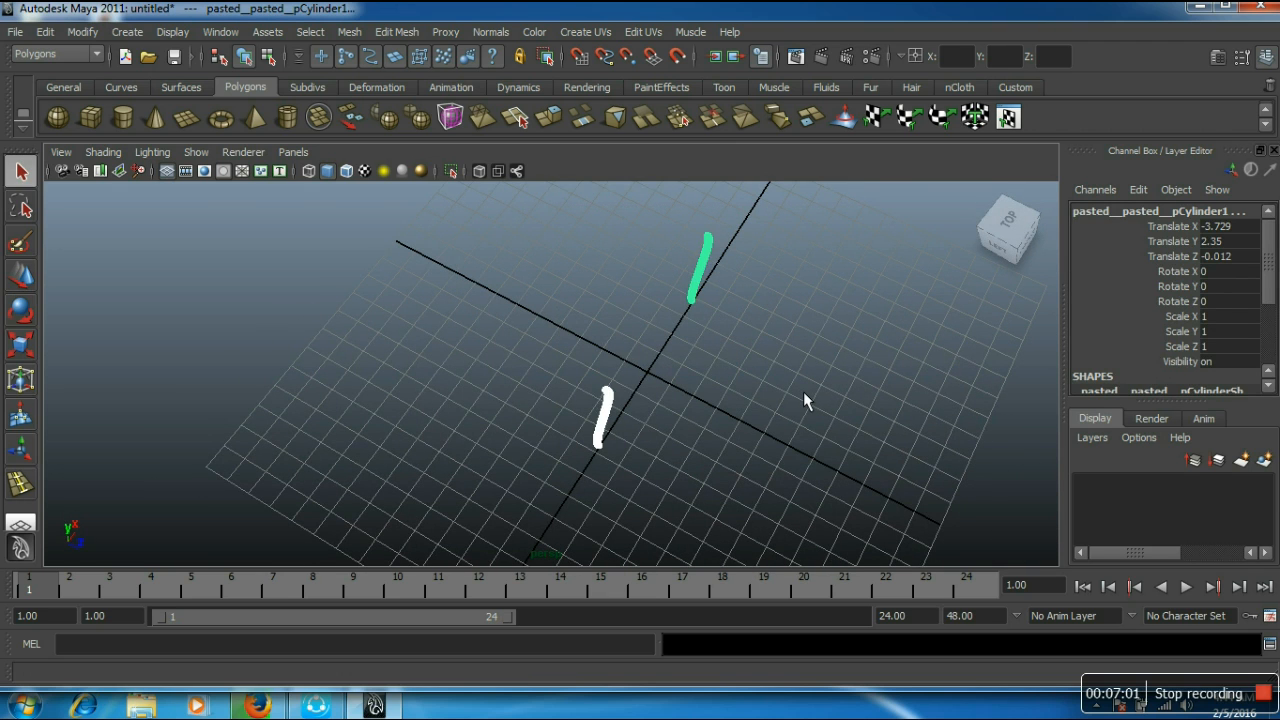
key(ctrl+g)
alt+drag(657, 500, 594, 429)
key(w)
drag(722, 404, 780, 443)
alt+drag(786, 491, 641, 512)
click(615, 460)
Step: Draw a polygon cube in the top view spanning the outer corners of all four legs, and give it a thin height
scroll(616, 462, down, 3)
alt+drag(590, 476, 645, 484)
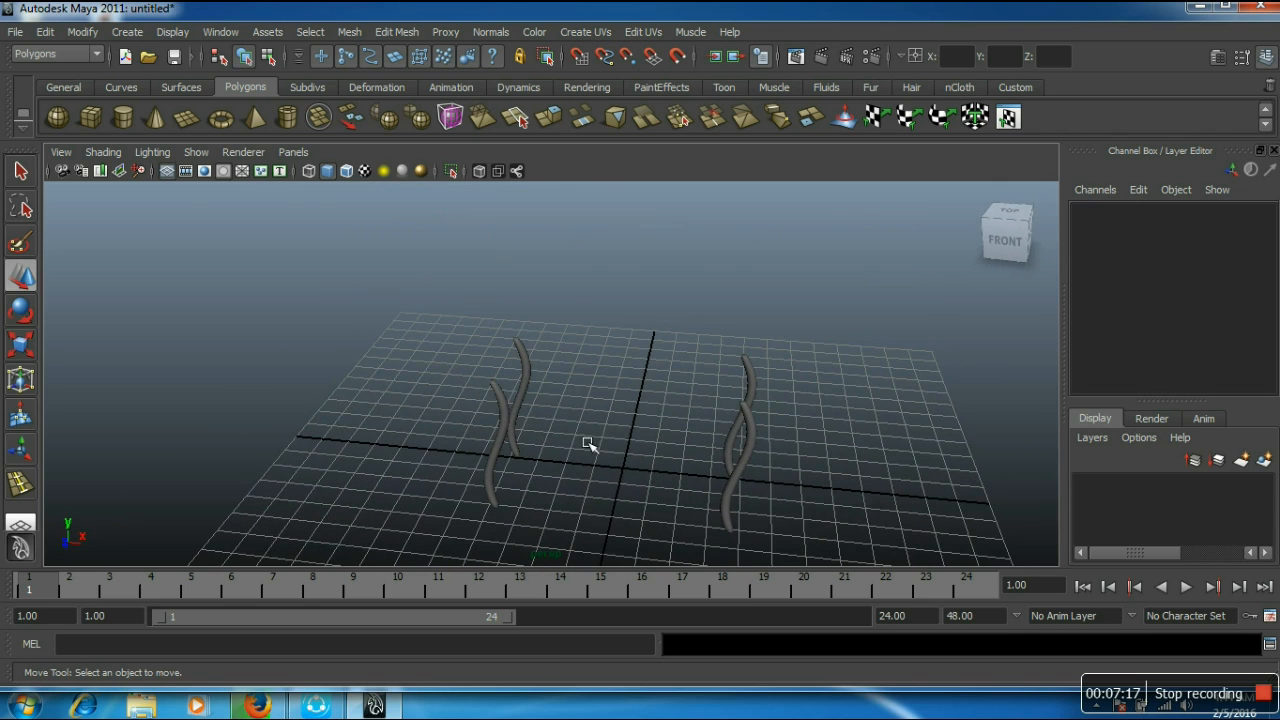
key(space)
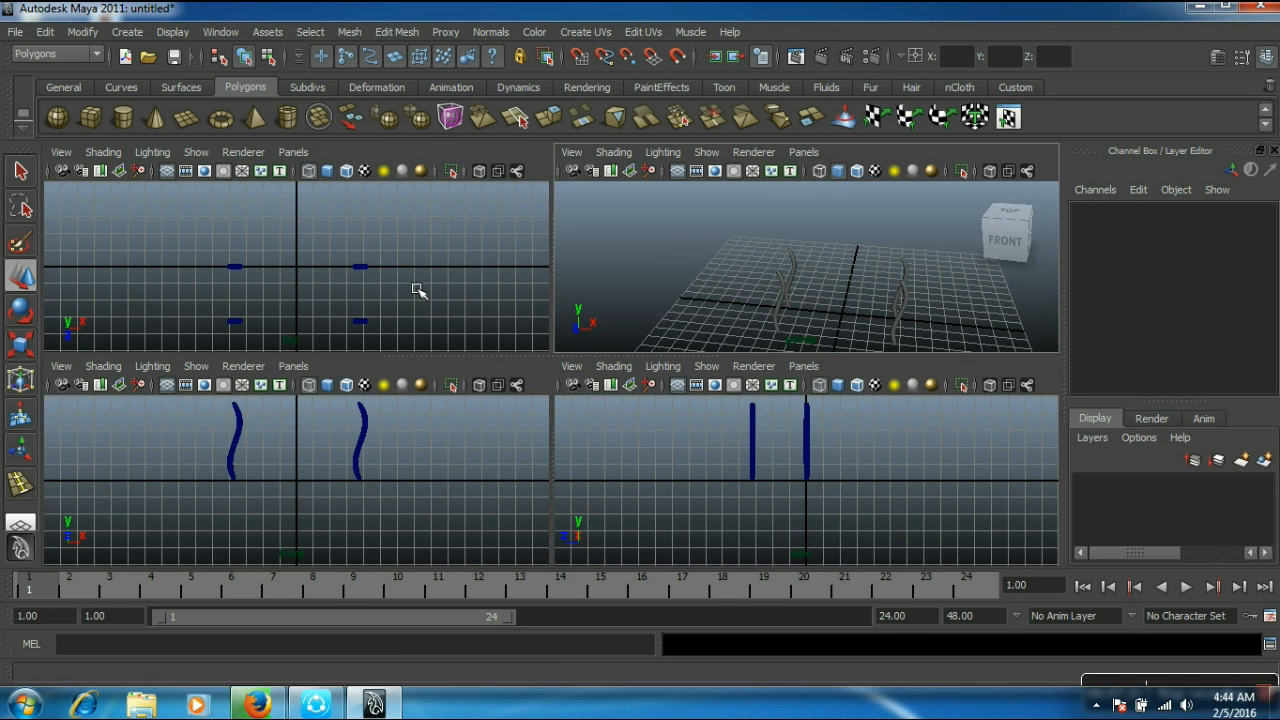
key(space)
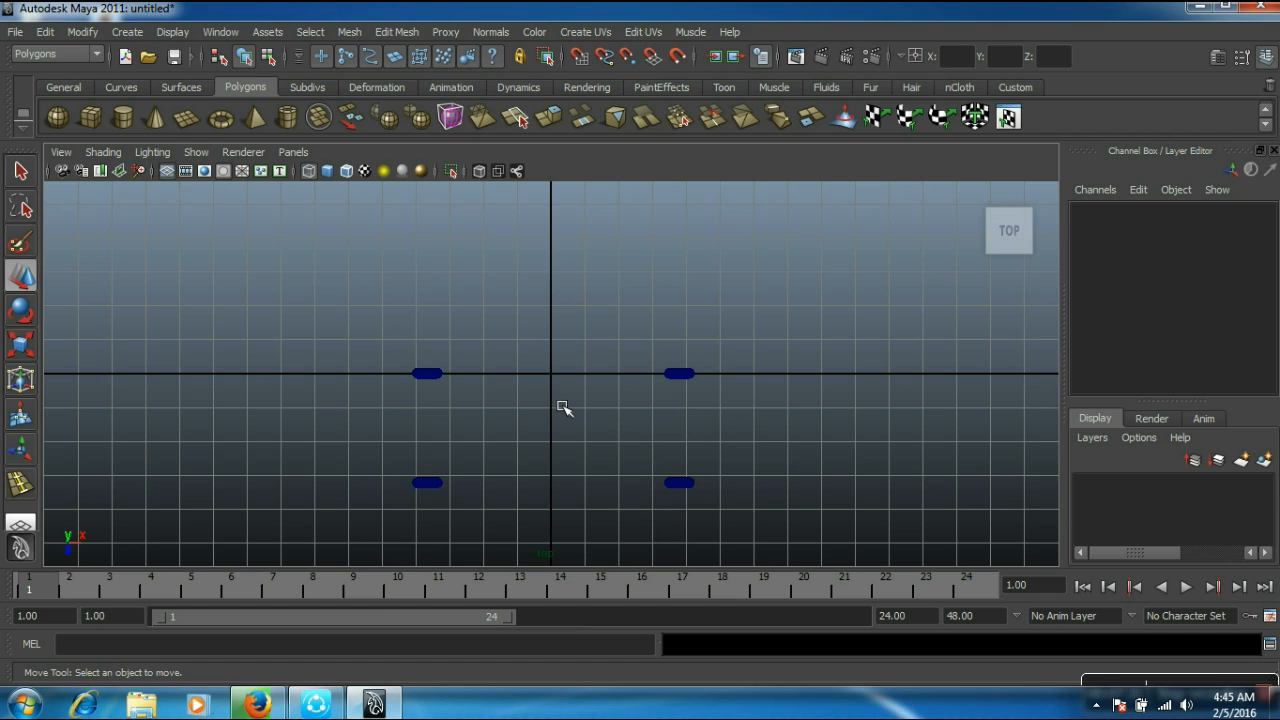
click(98, 122)
drag(424, 378, 708, 497)
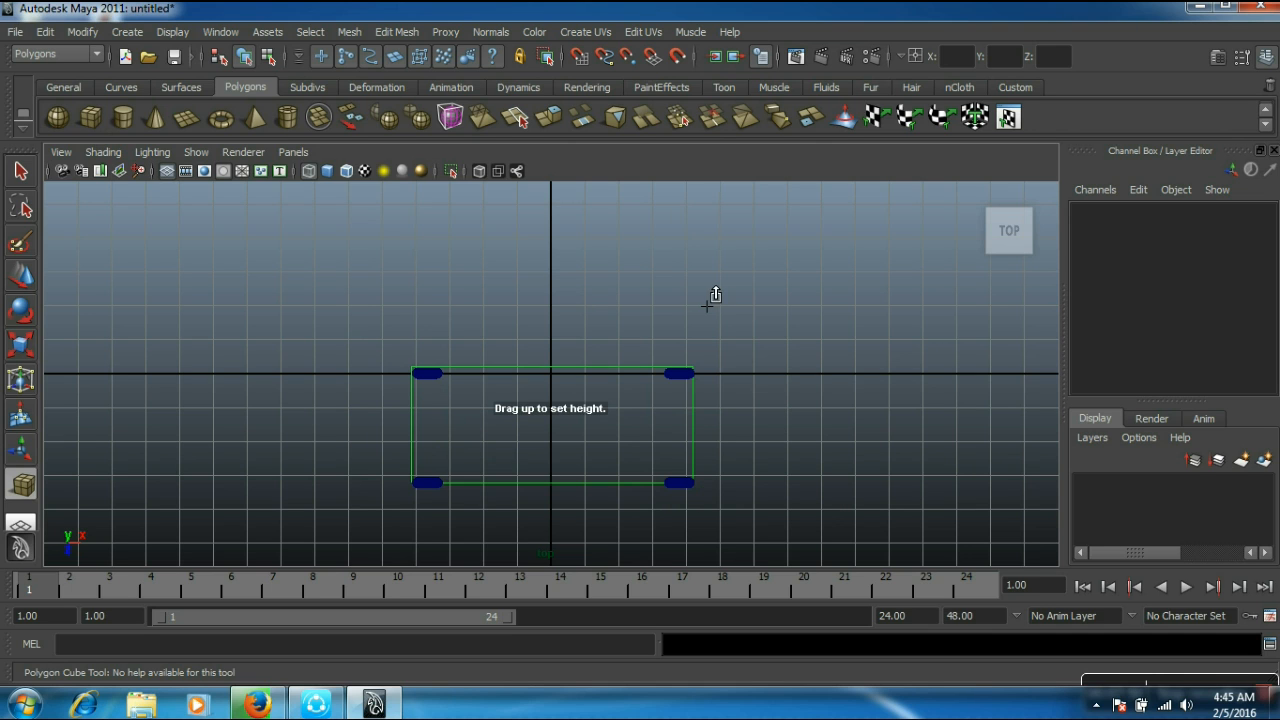
key(space)
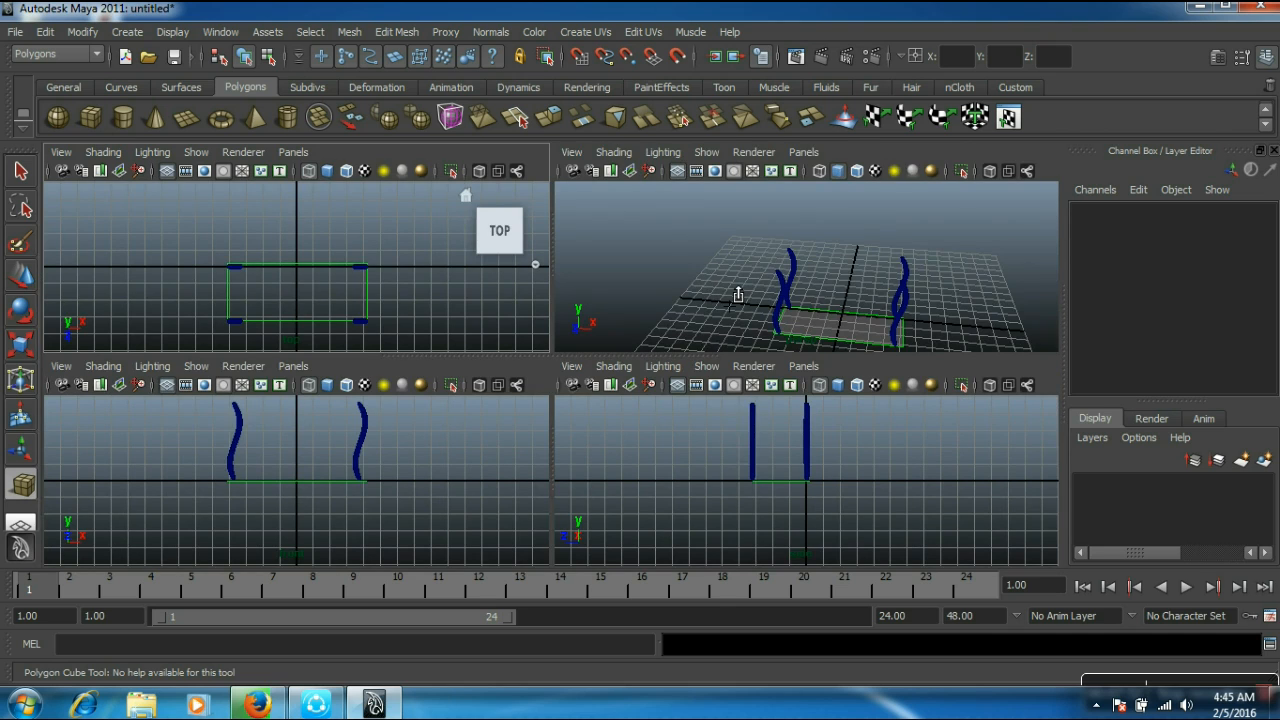
key(space)
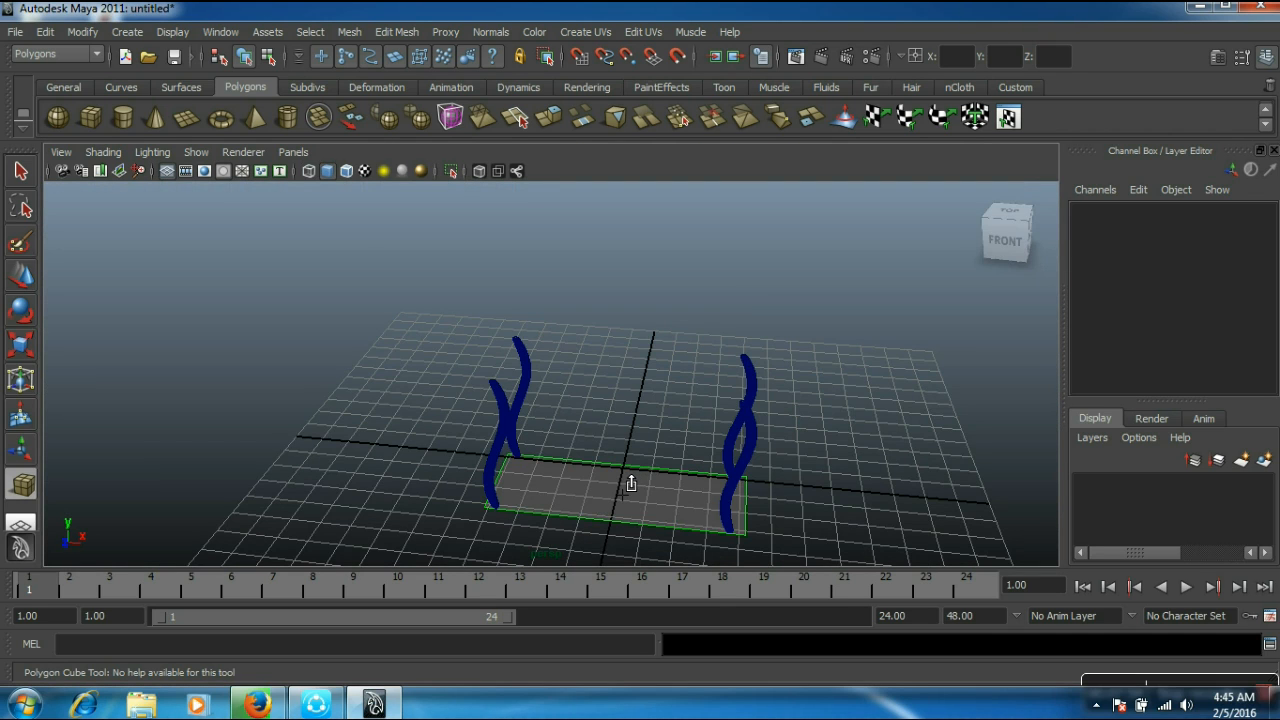
mouse_move(631, 484)
mouse_down()
mouse_move(626, 474)
mouse_move(630, 497)
mouse_up()
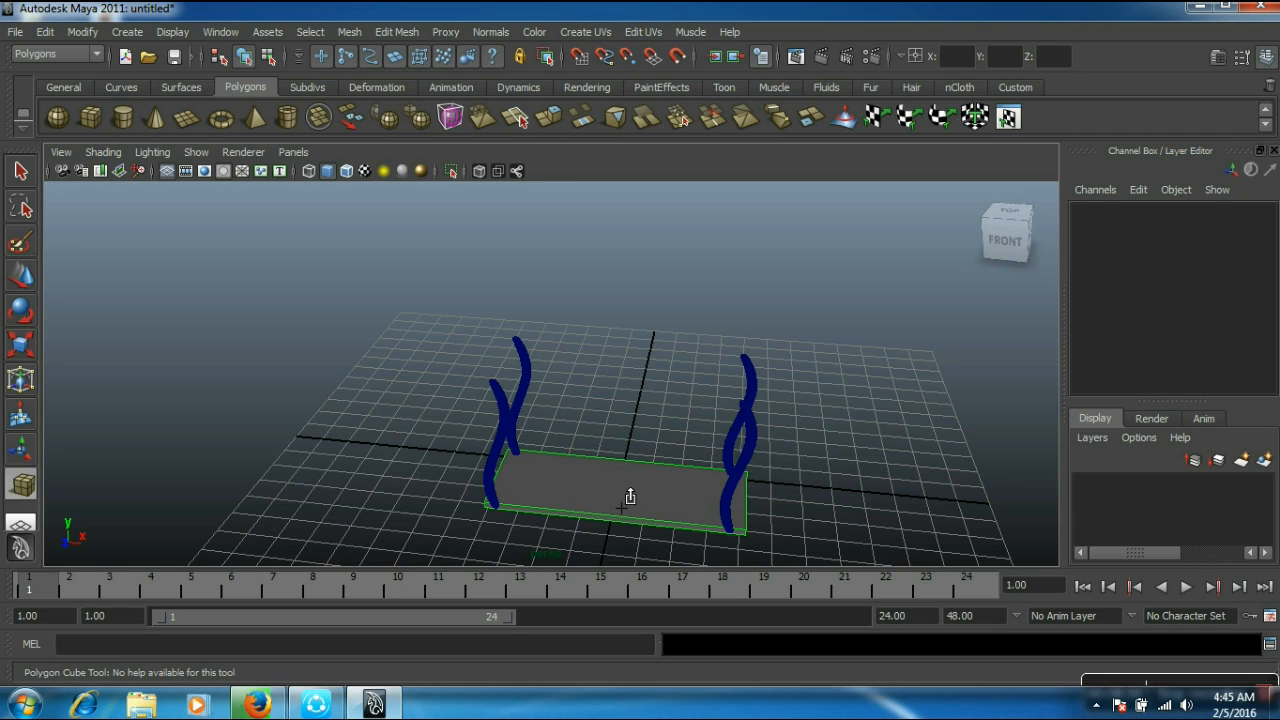
drag(630, 497, 630, 497)
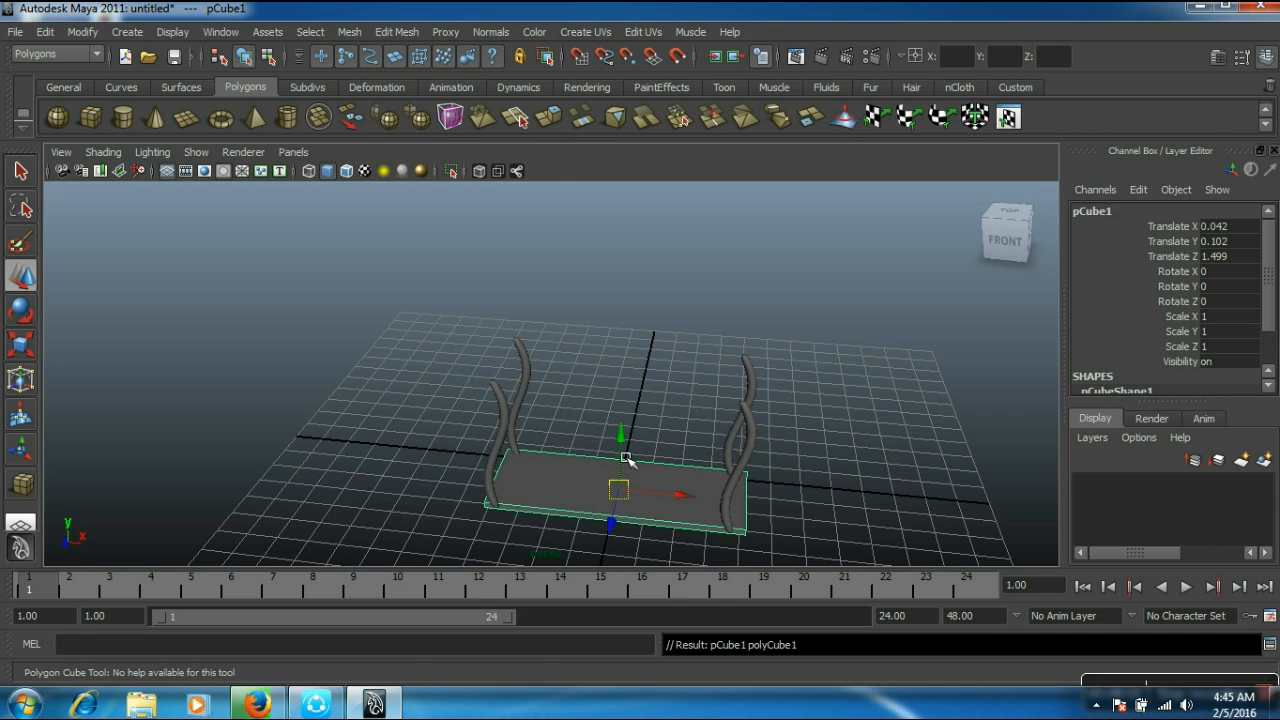
Step: Raise the slab onto the legs at about Y 4.833 and shift it along Z to about 1.606
drag(627, 449, 640, 314)
alt+drag(551, 509, 480, 506)
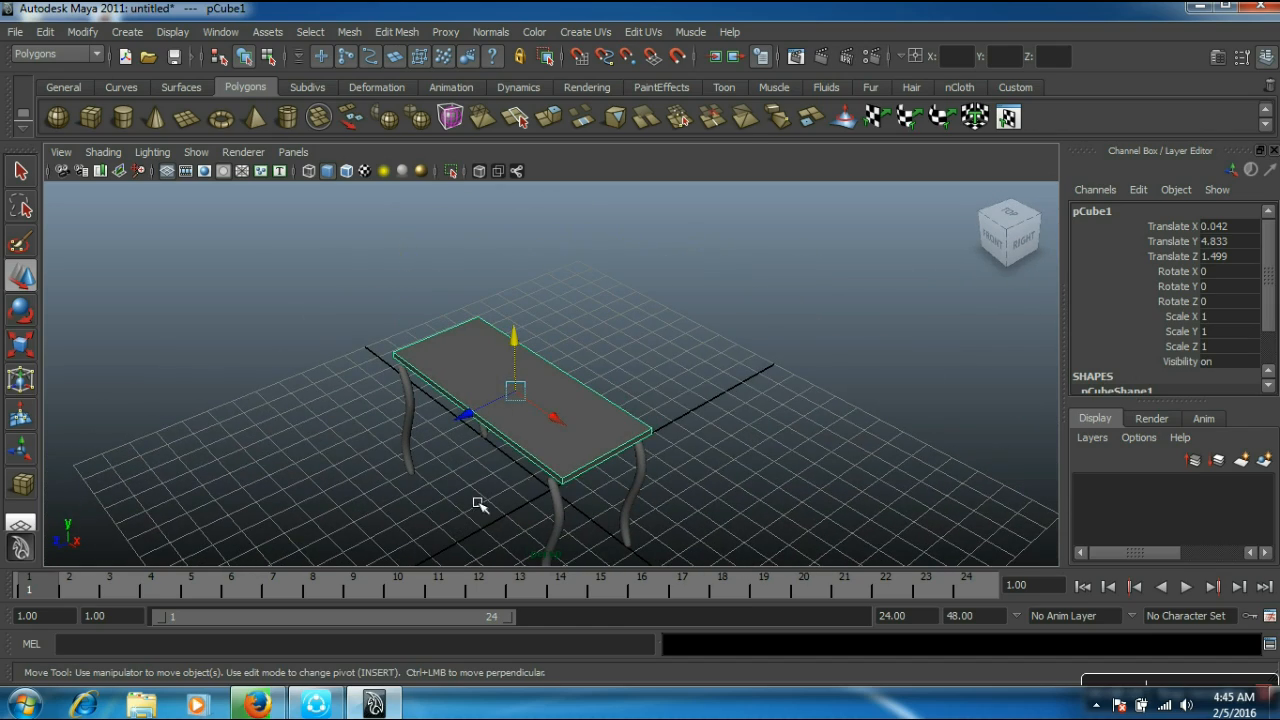
drag(460, 425, 468, 428)
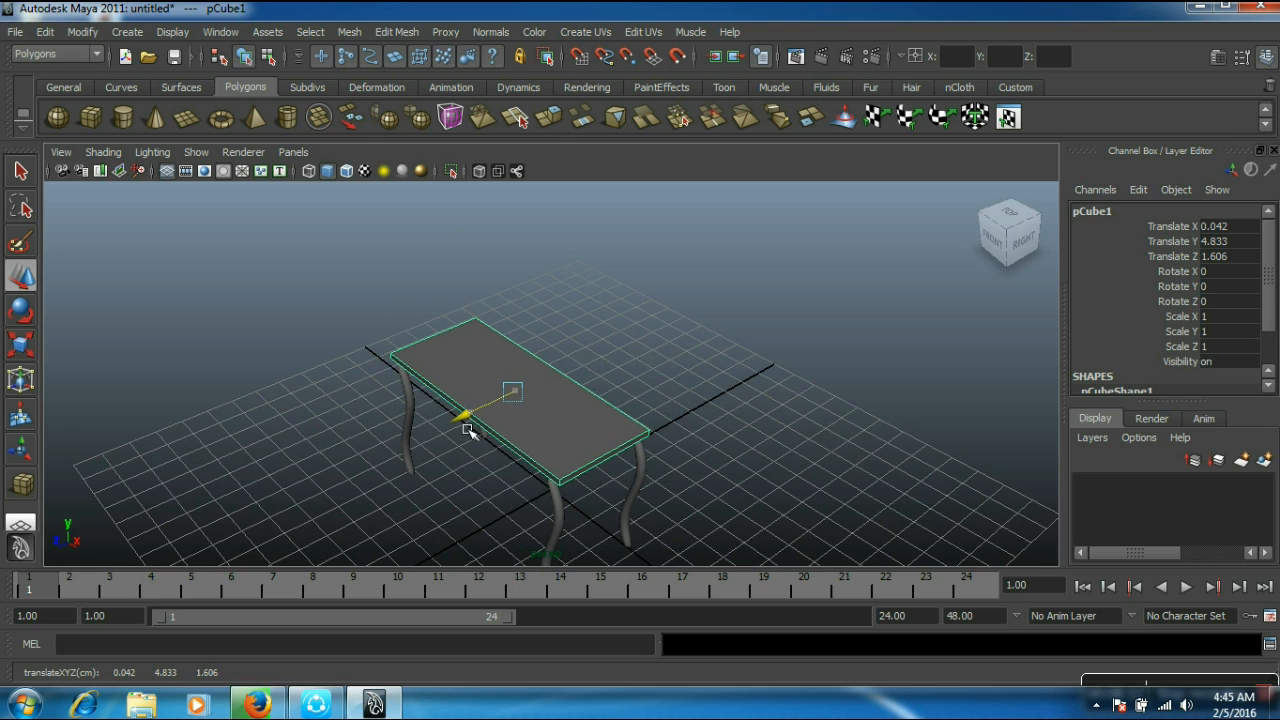
alt+drag(466, 480, 526, 549)
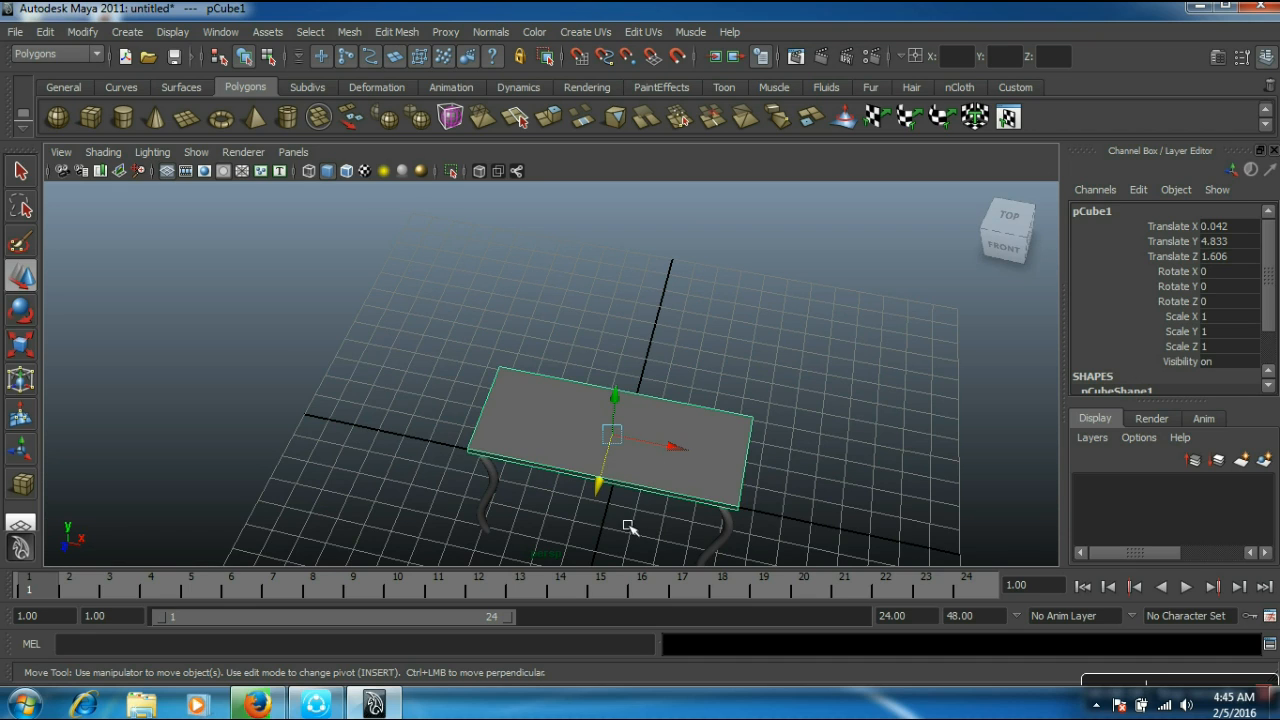
Step: Scale the tabletop to about 1.069 in X and 1.104 in Z so it overhangs the legs
key(r)
drag(709, 463, 713, 468)
drag(607, 512, 600, 517)
alt+drag(443, 477, 480, 426)
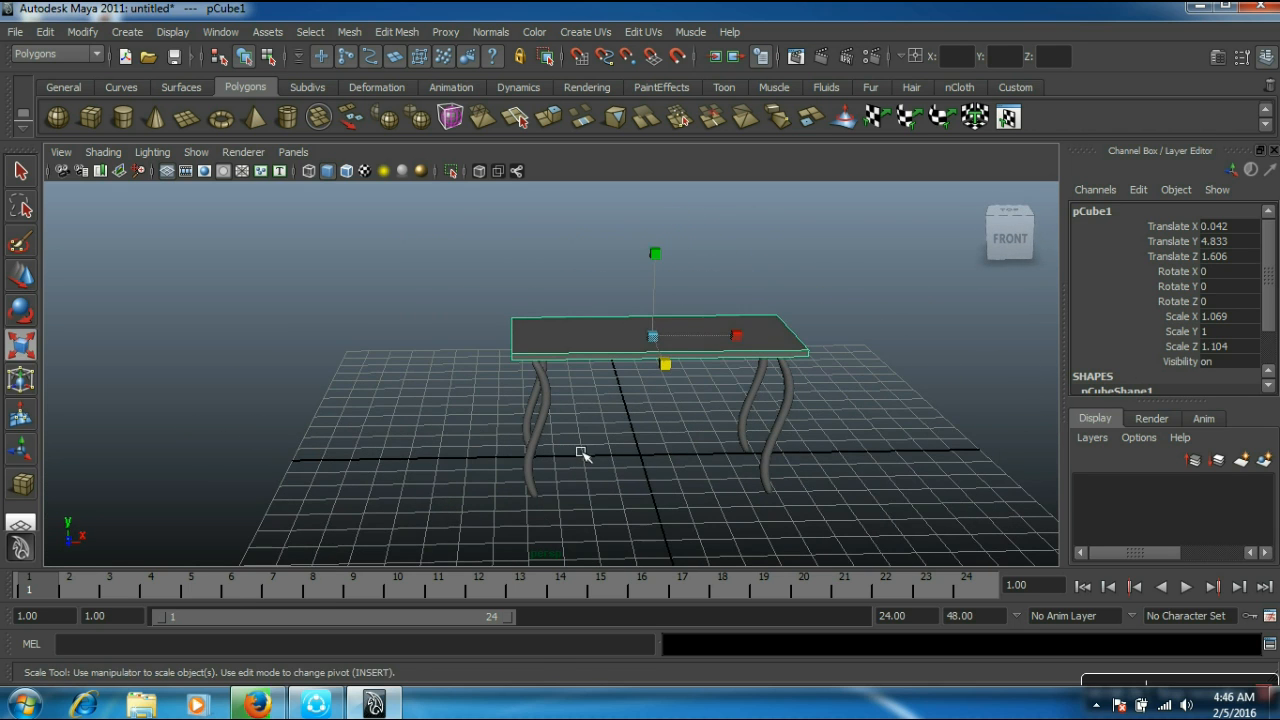
Step: Lower the tabletop to about Y 4.715 so it rests on the legs, keeping it selected
key(w)
drag(661, 272, 661, 277)
alt+drag(650, 465, 594, 509)
click(571, 485)
click(680, 455)
Step: Insert four edge loops in the tabletop, one close to each of its short and long sides
alt+right_drag(594, 509, 694, 475)
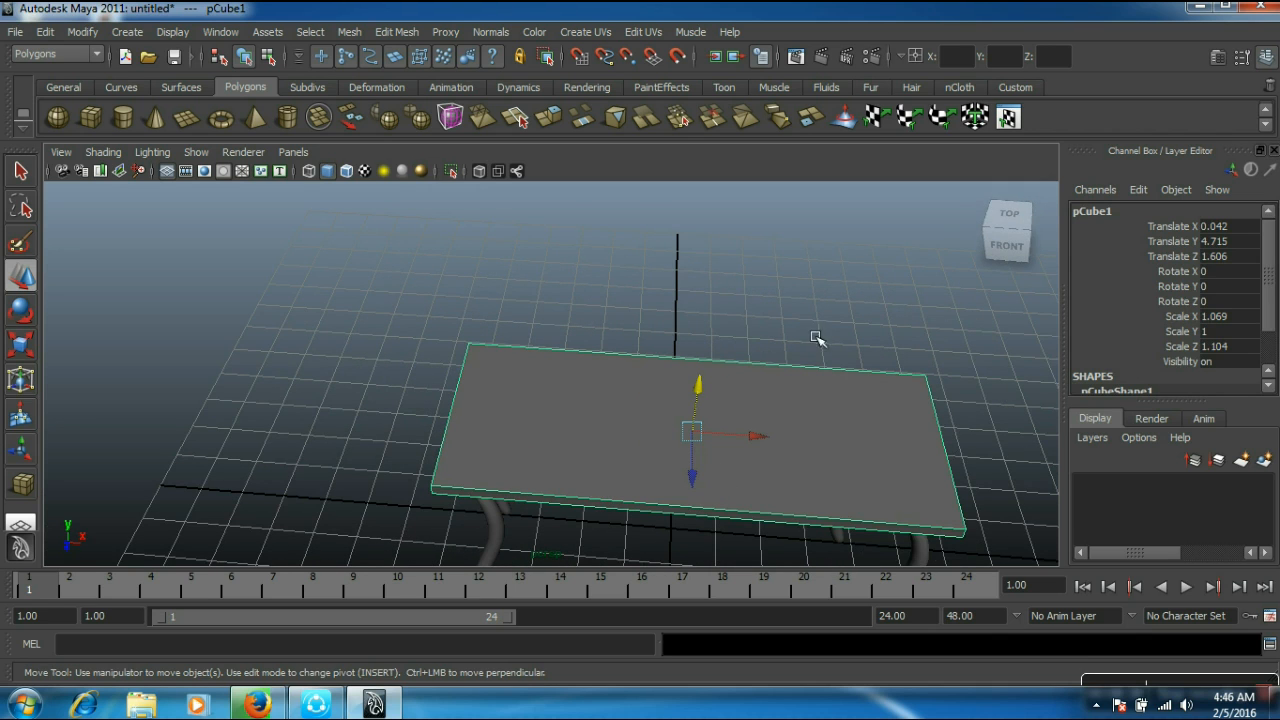
alt+middle_drag(883, 463, 772, 430)
scroll(703, 408, up, 2)
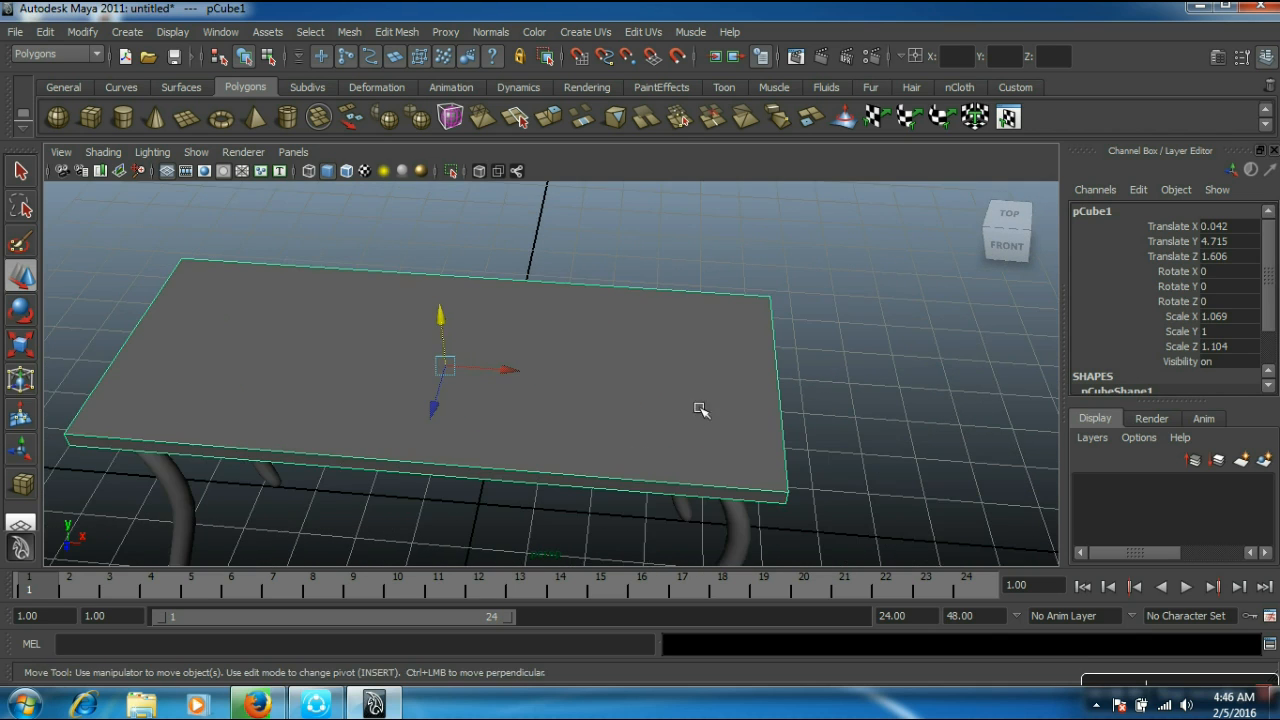
scroll(470, 398, down, 2)
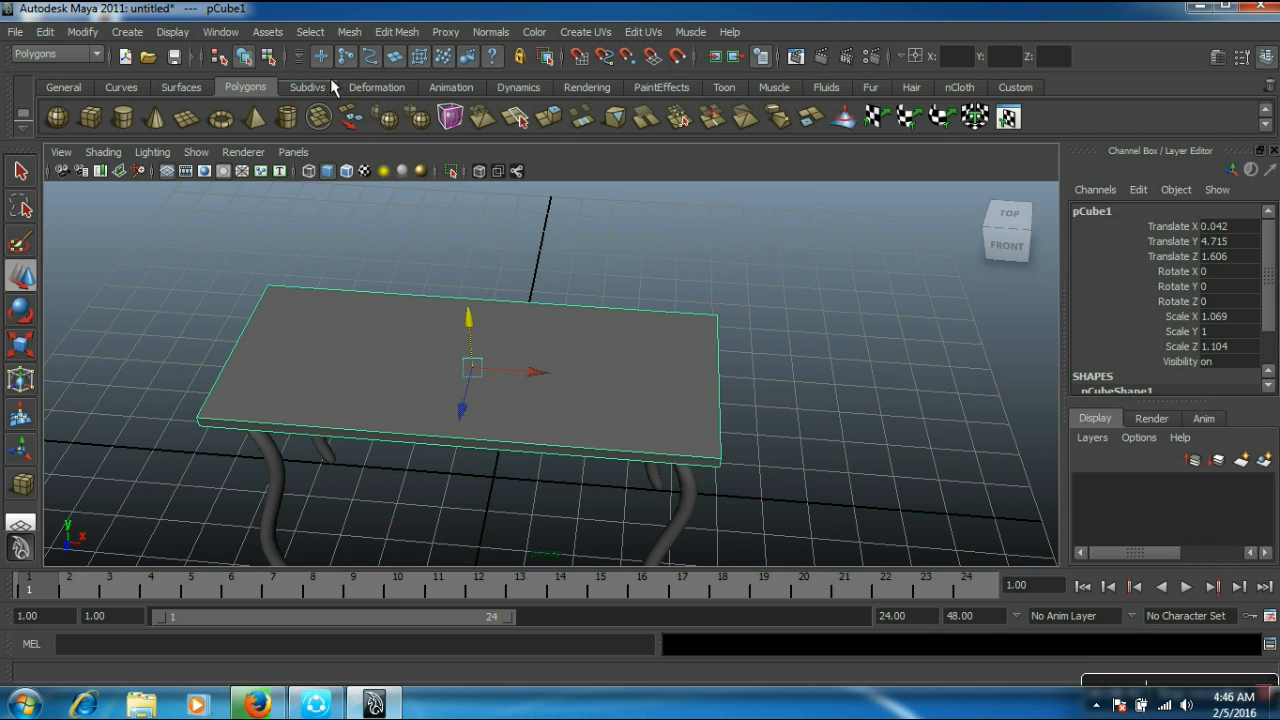
click(396, 34)
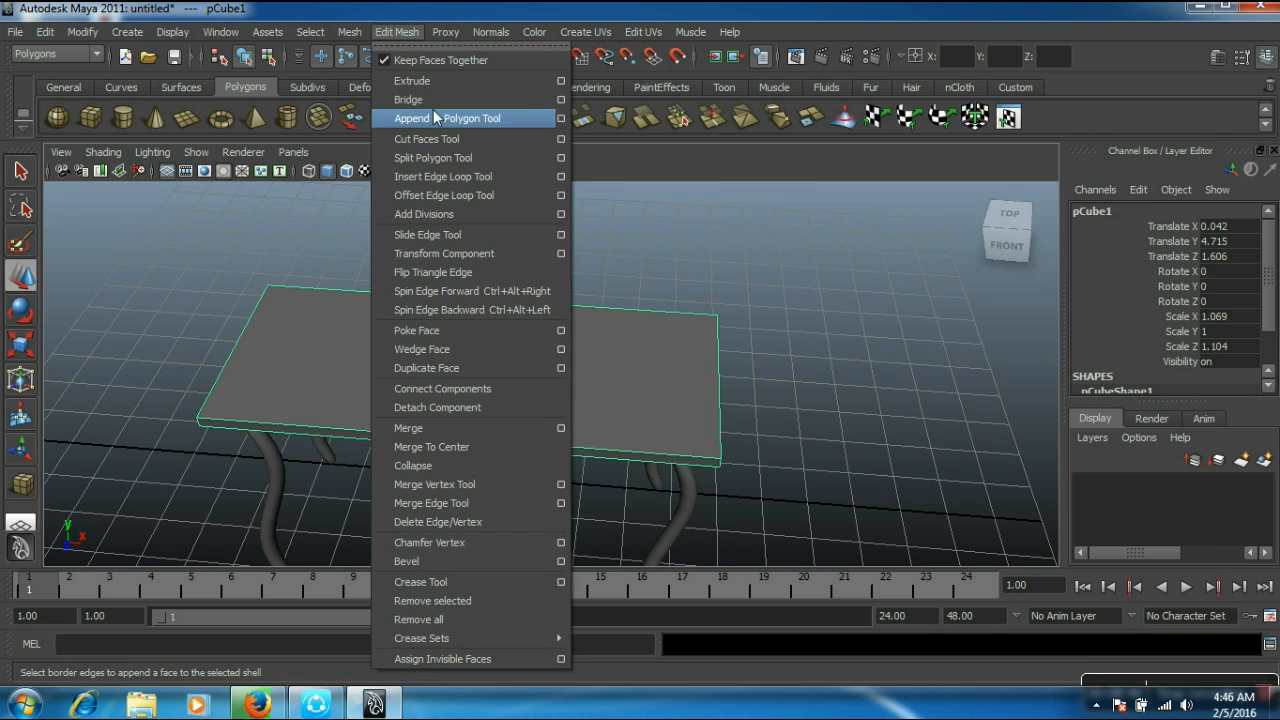
click(446, 177)
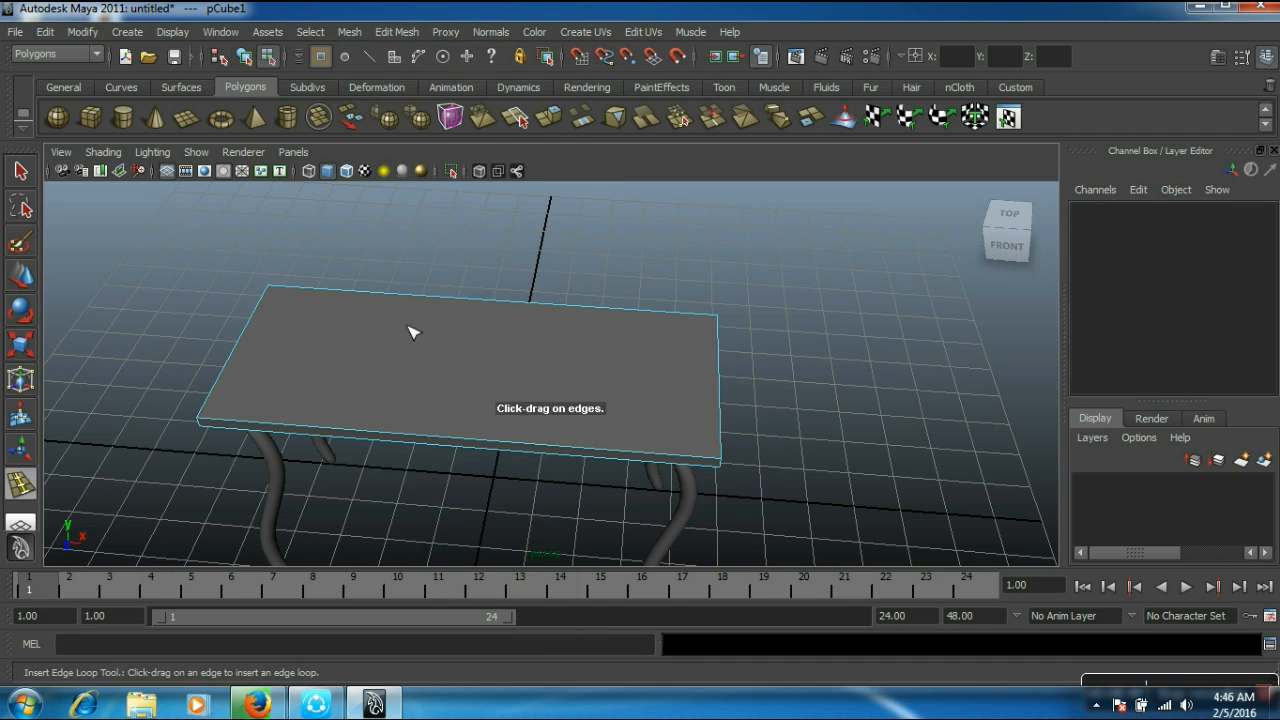
click(312, 300)
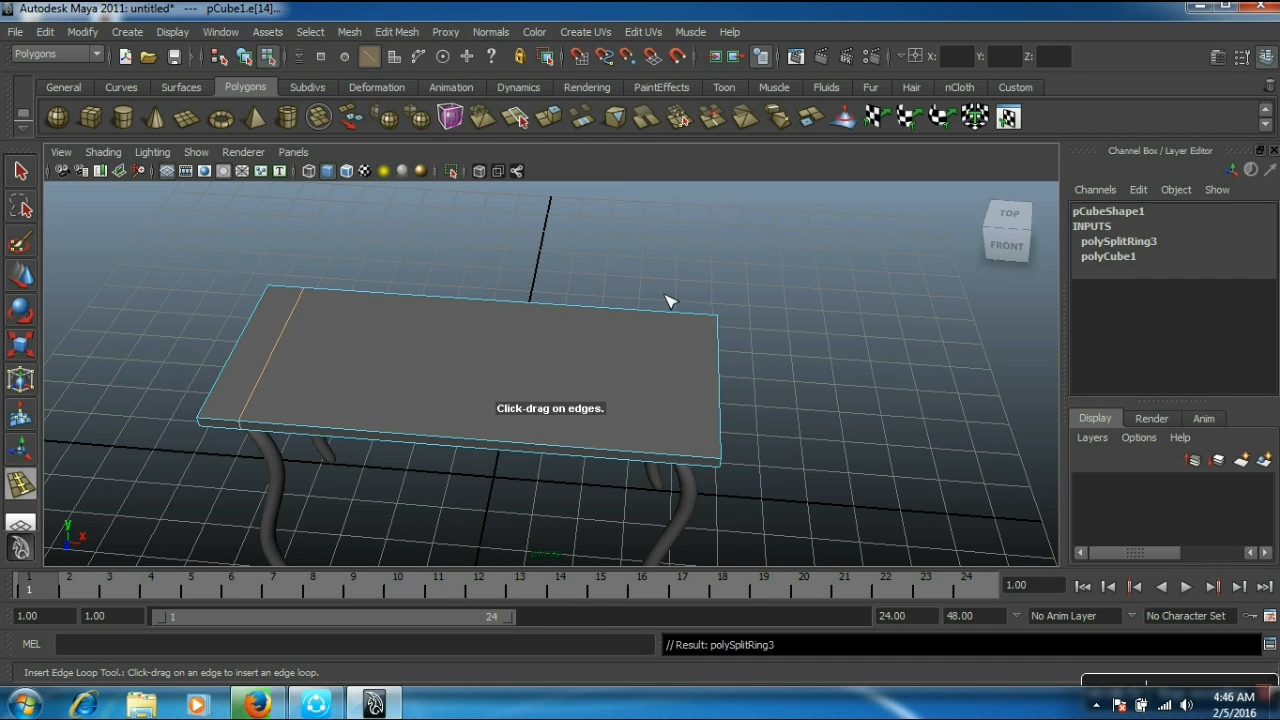
drag(672, 328, 686, 330)
drag(260, 326, 274, 312)
drag(224, 395, 243, 414)
scroll(340, 440, down, 2)
alt+drag(340, 440, 343, 466)
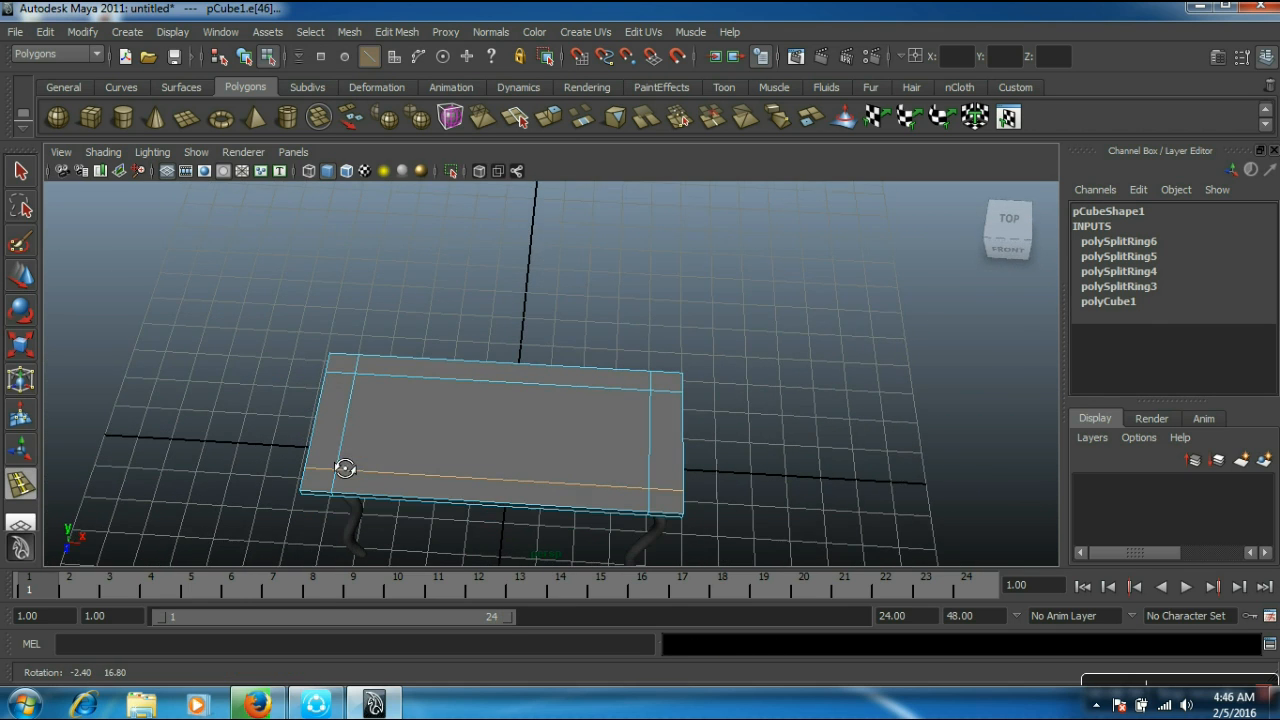
Step: Leave the Insert Edge Loop Tool and switch the tabletop to vertex selection
click(22, 172)
right_click(390, 410)
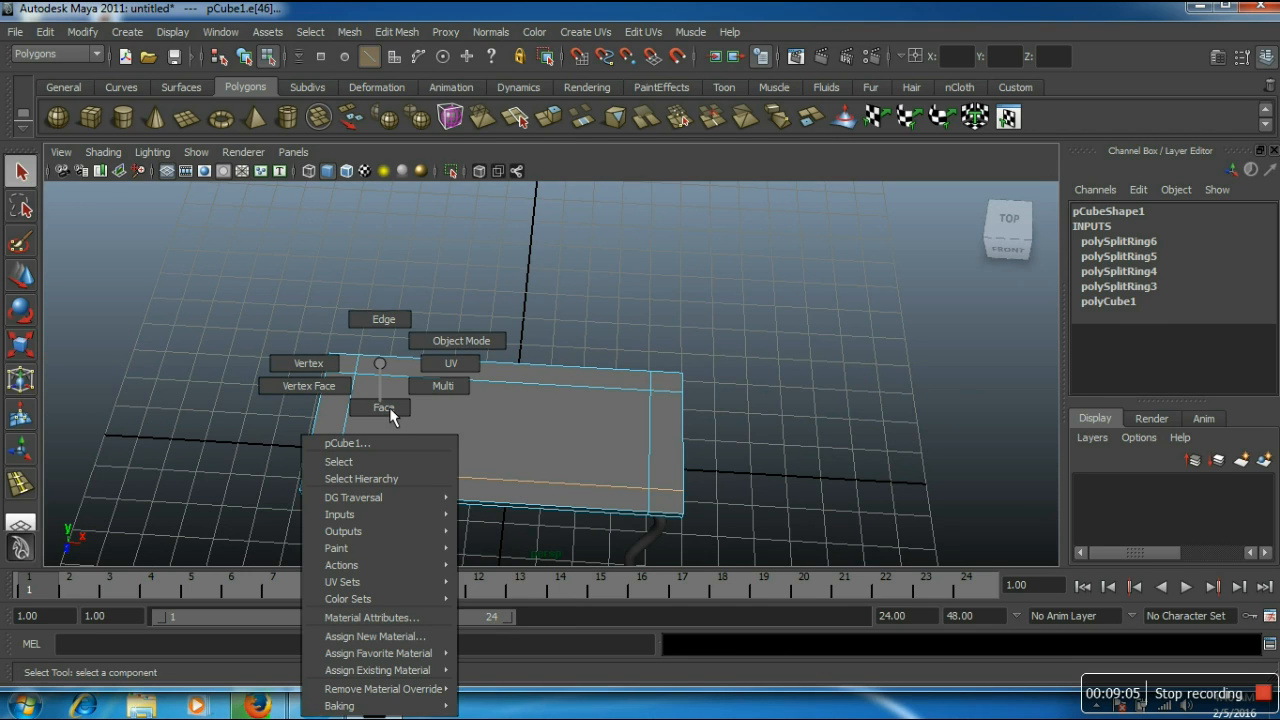
right_drag(389, 407, 342, 365)
scroll(487, 440, up, 3)
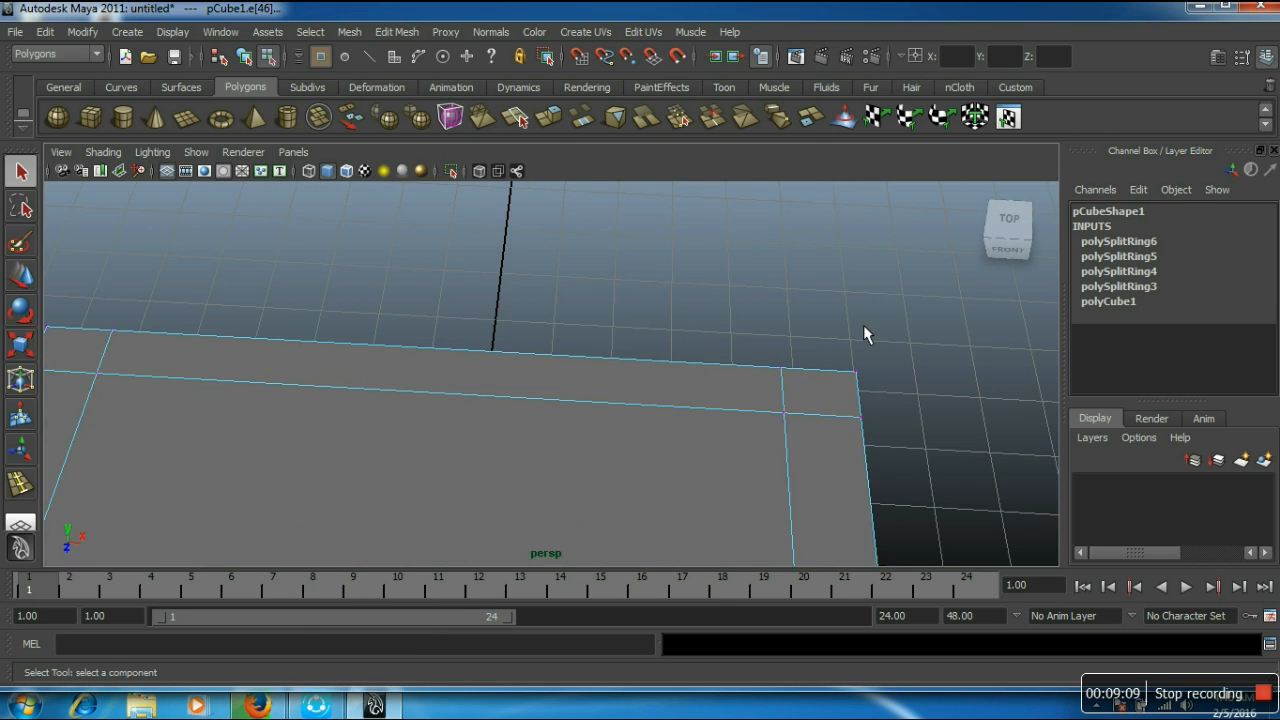
scroll(830, 415, down, 1)
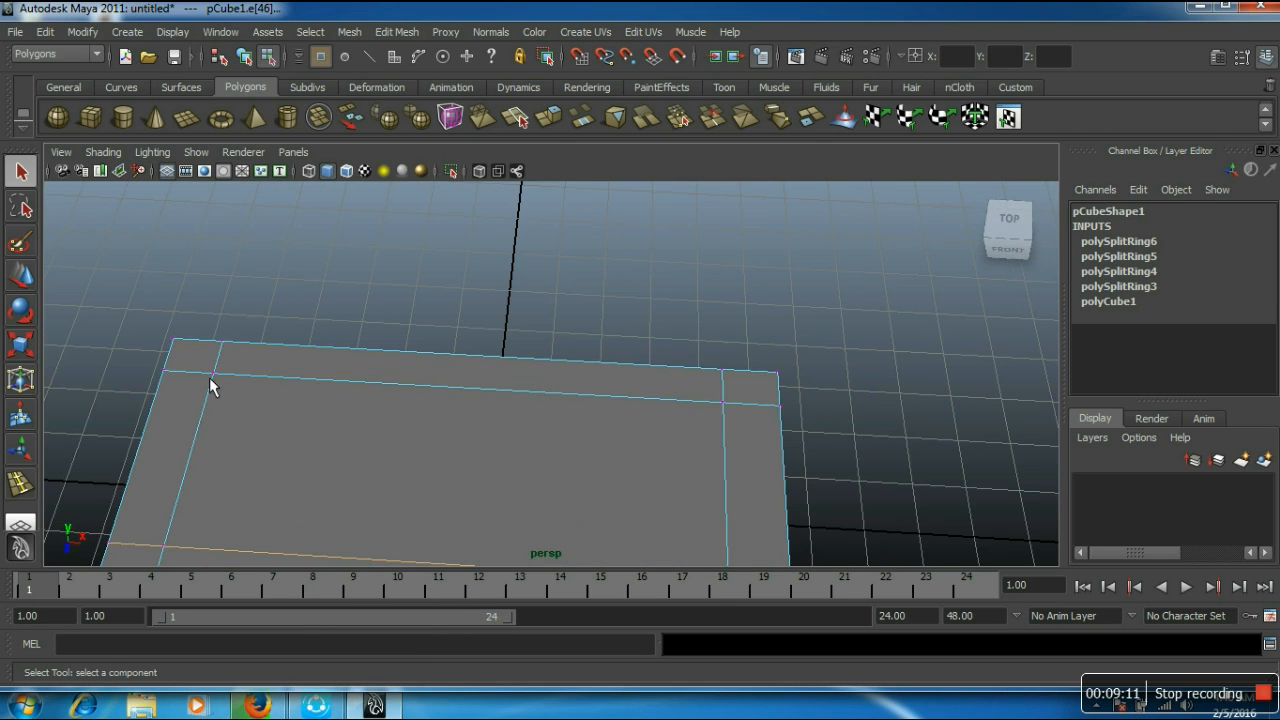
scroll(476, 560, down, 2)
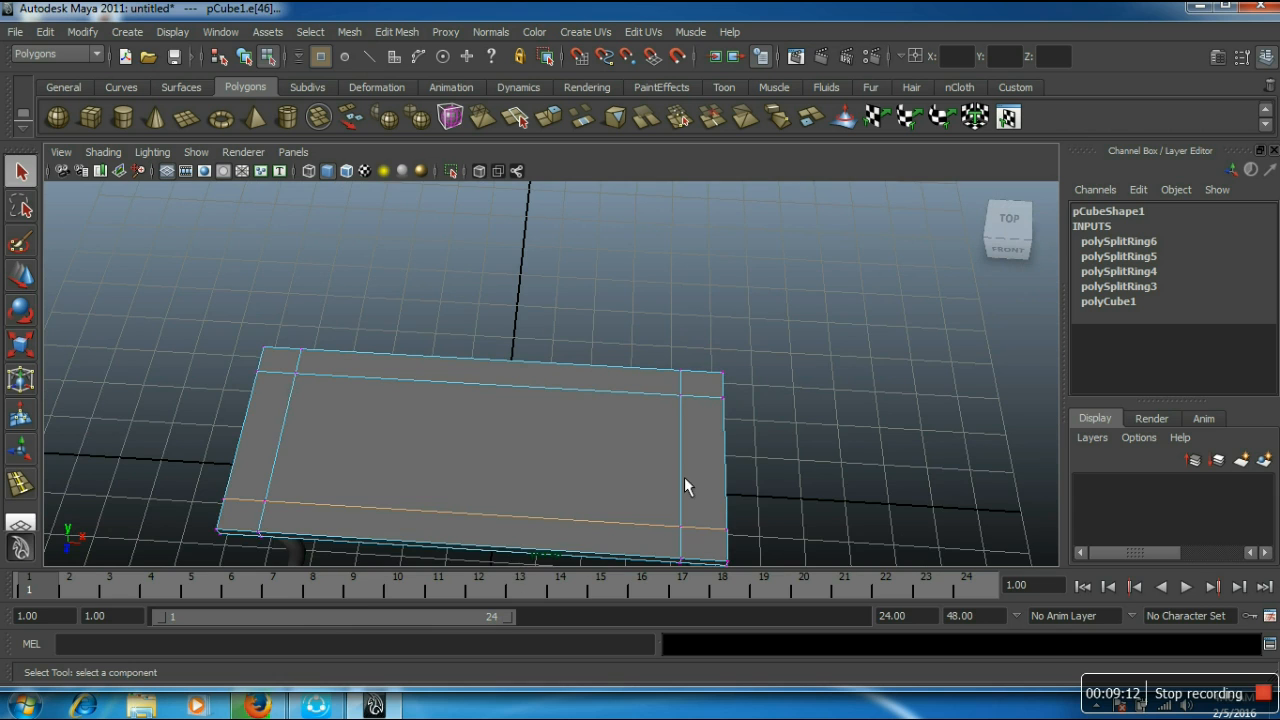
Step: Select the outermost top and bottom vertices at all four corners of the tabletop
alt+drag(684, 477, 586, 413)
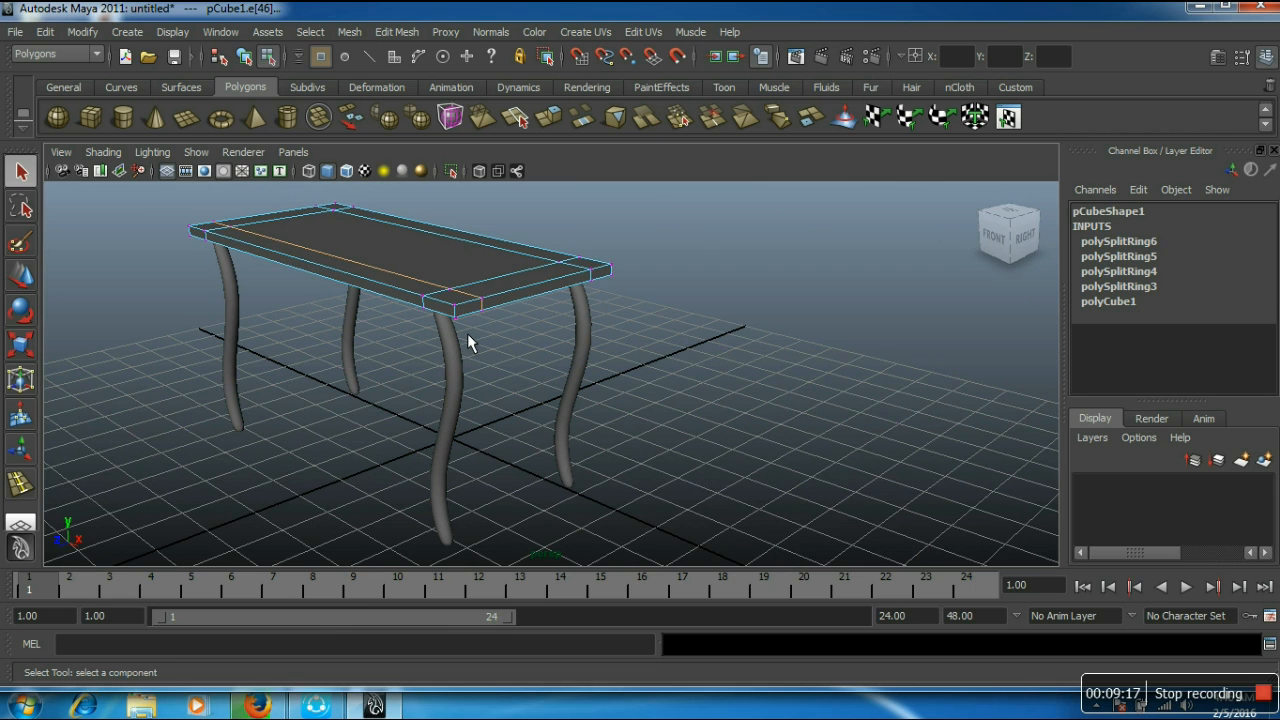
drag(475, 343, 476, 346)
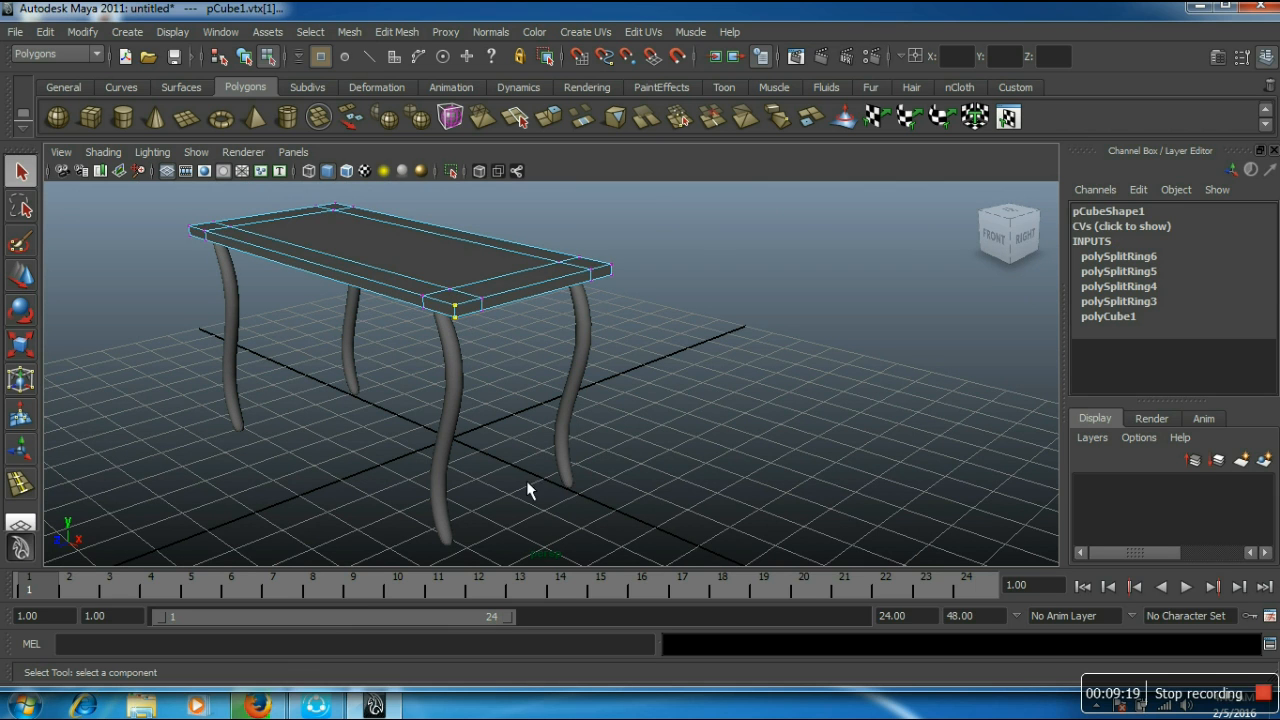
alt+drag(602, 364, 485, 416)
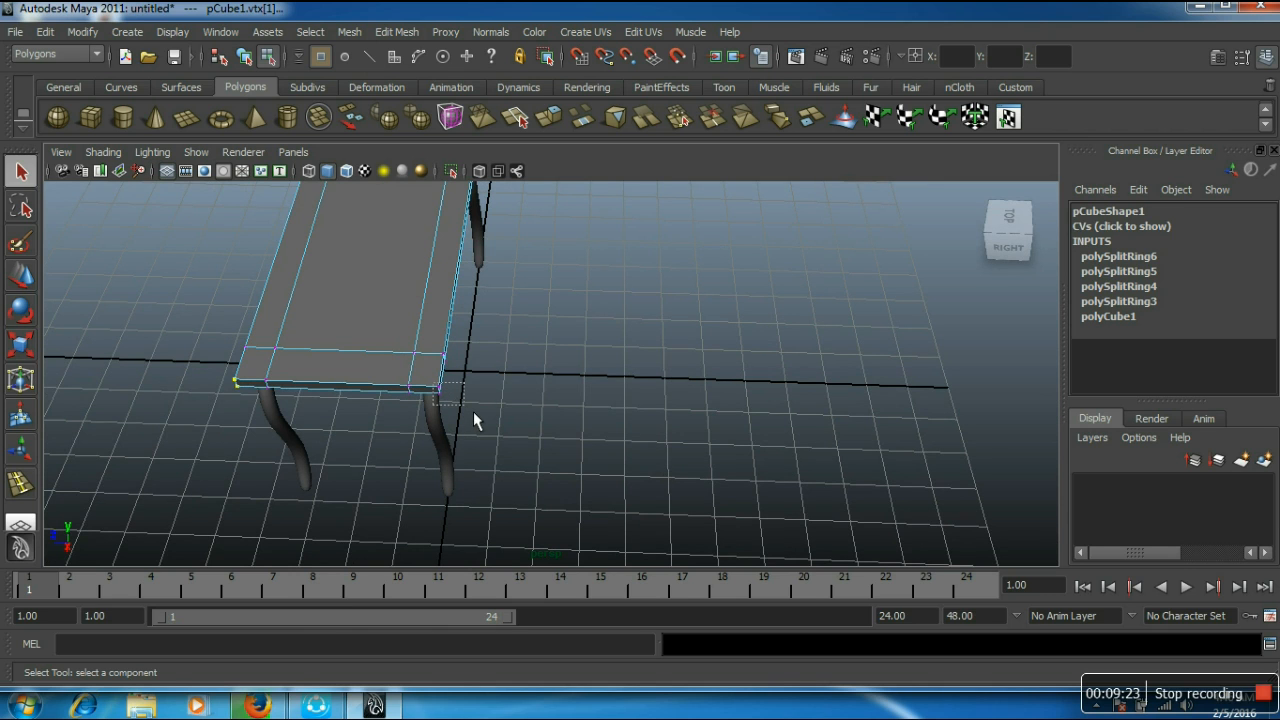
alt+drag(500, 457, 380, 372)
alt+middle_drag(818, 243, 614, 374)
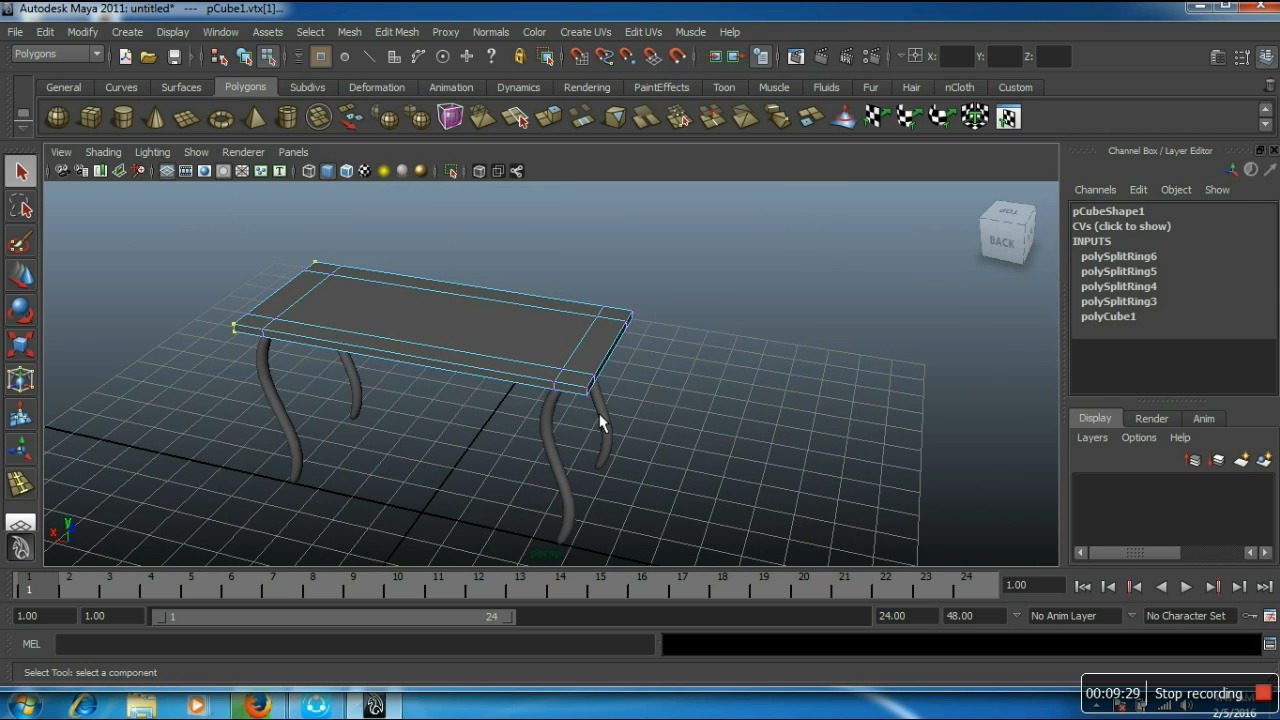
shift+click(588, 391)
alt+drag(686, 400, 478, 438)
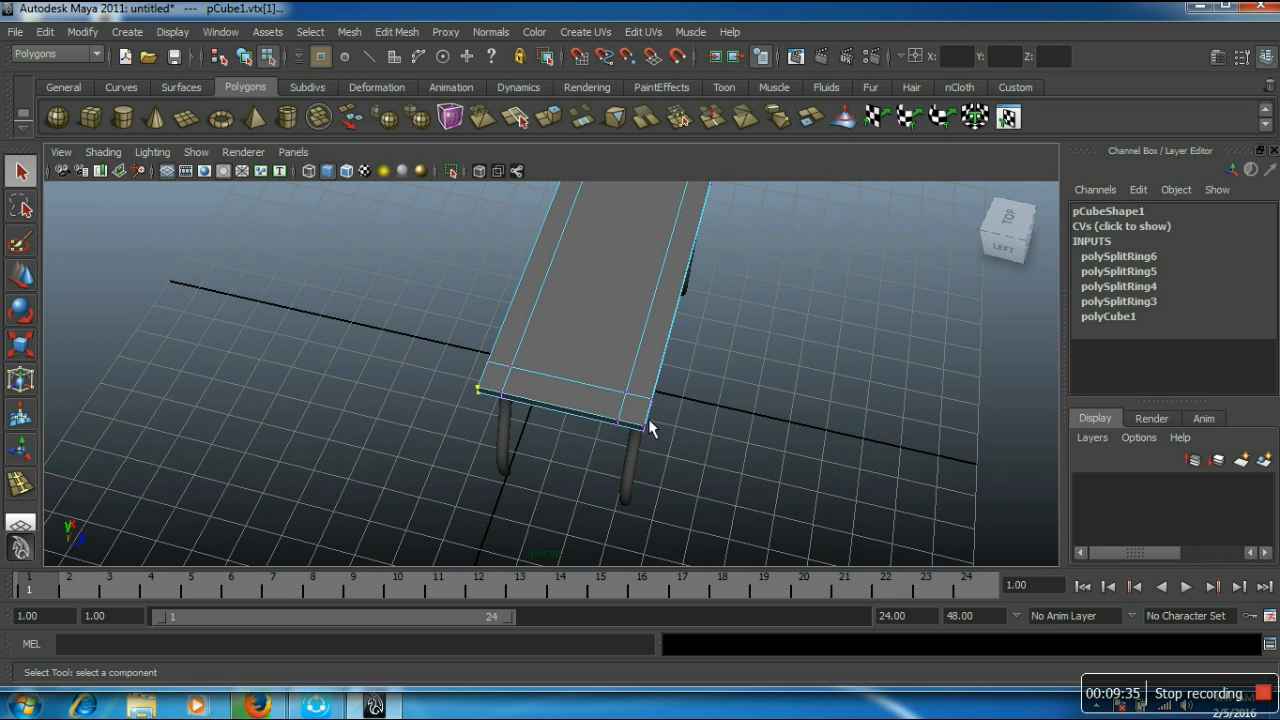
shift+drag(640, 416, 557, 463)
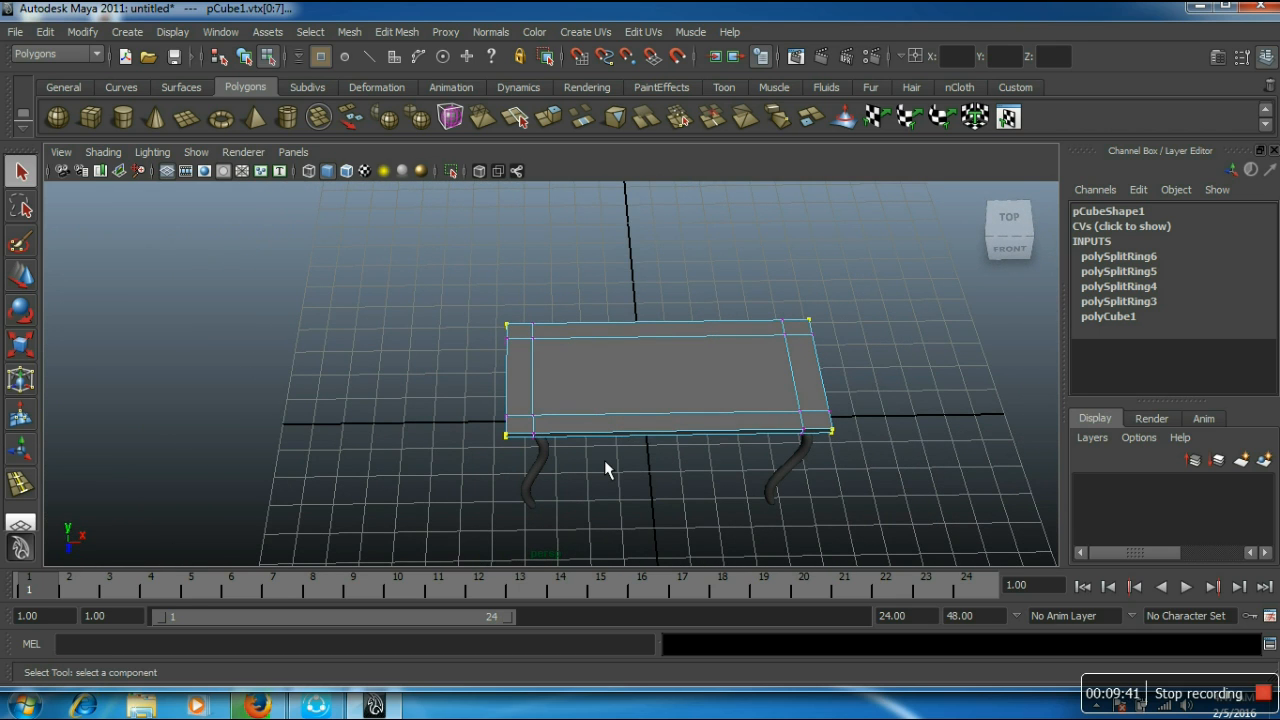
Step: Scale the selected corner vertices inward in X by about 0.82 to cut the tabletop's corners diagonally, and return to object mode
key(r)
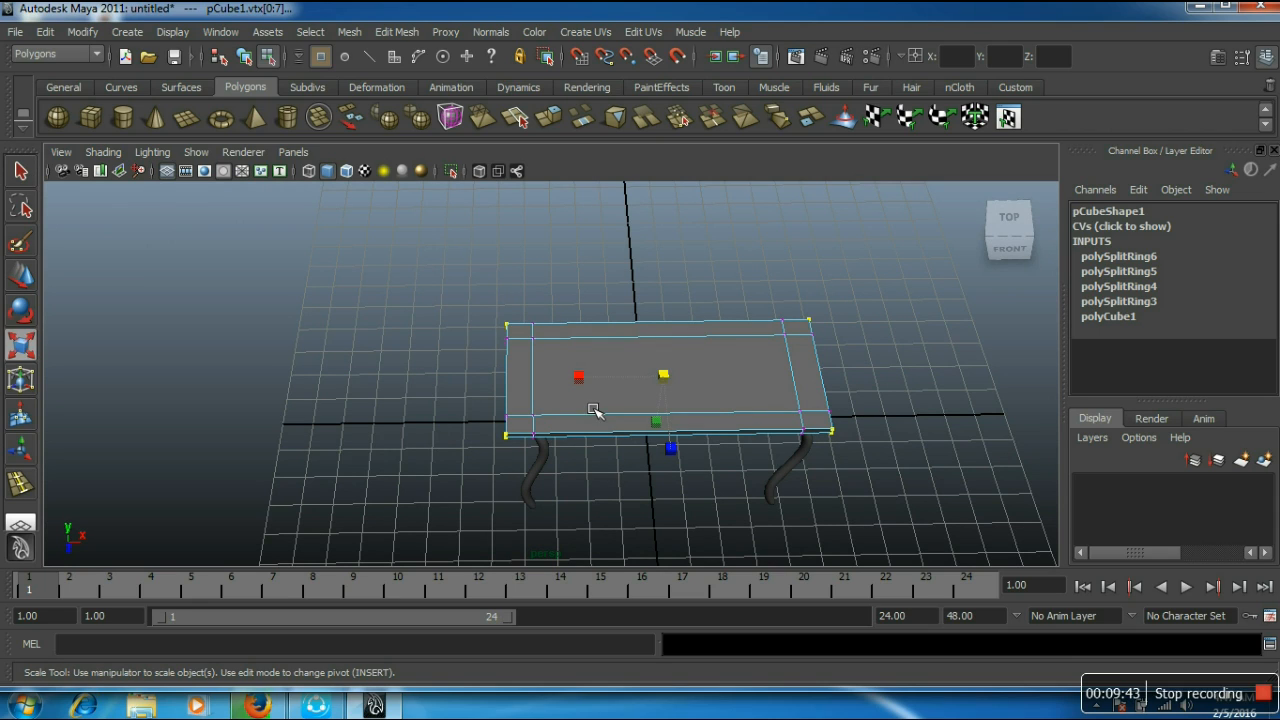
drag(592, 389, 606, 392)
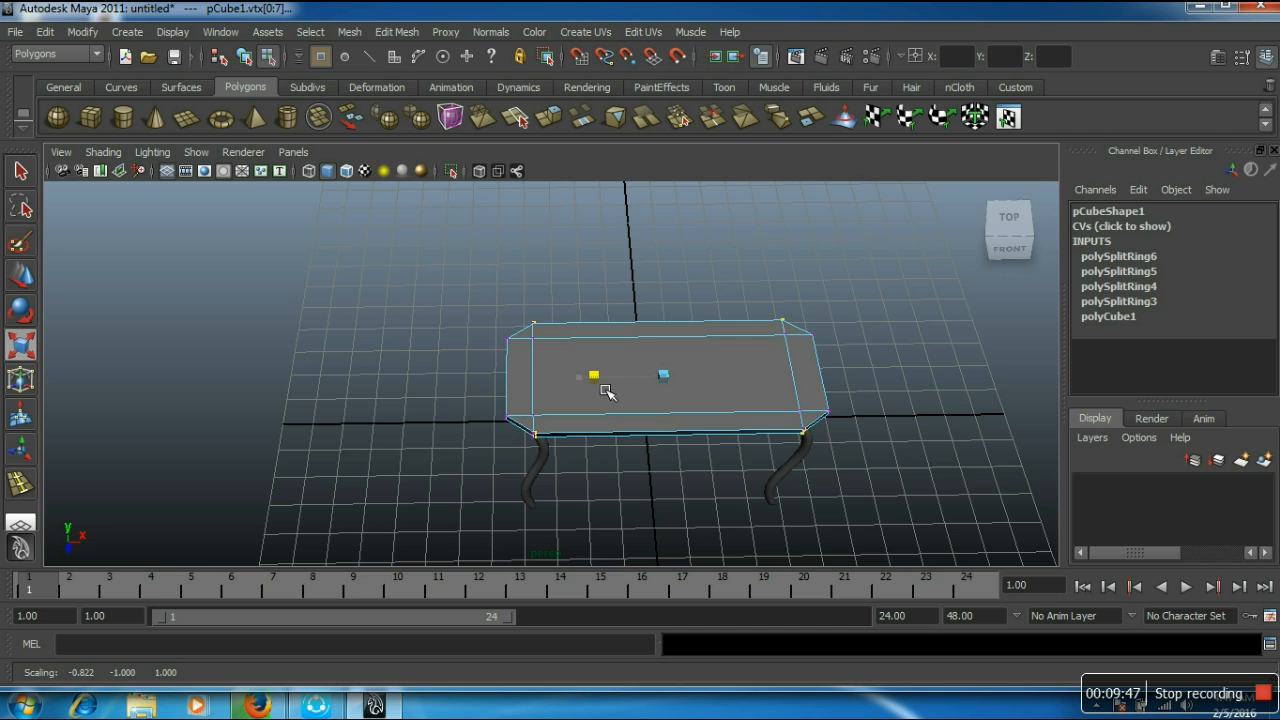
mouse_move(694, 471)
alt+mouse_down()
mouse_move(665, 375)
mouse_move(666, 449)
mouse_move(666, 343)
mouse_move(691, 451)
mouse_move(670, 466)
alt+mouse_up()
right_drag(715, 393, 757, 359)
click(914, 283)
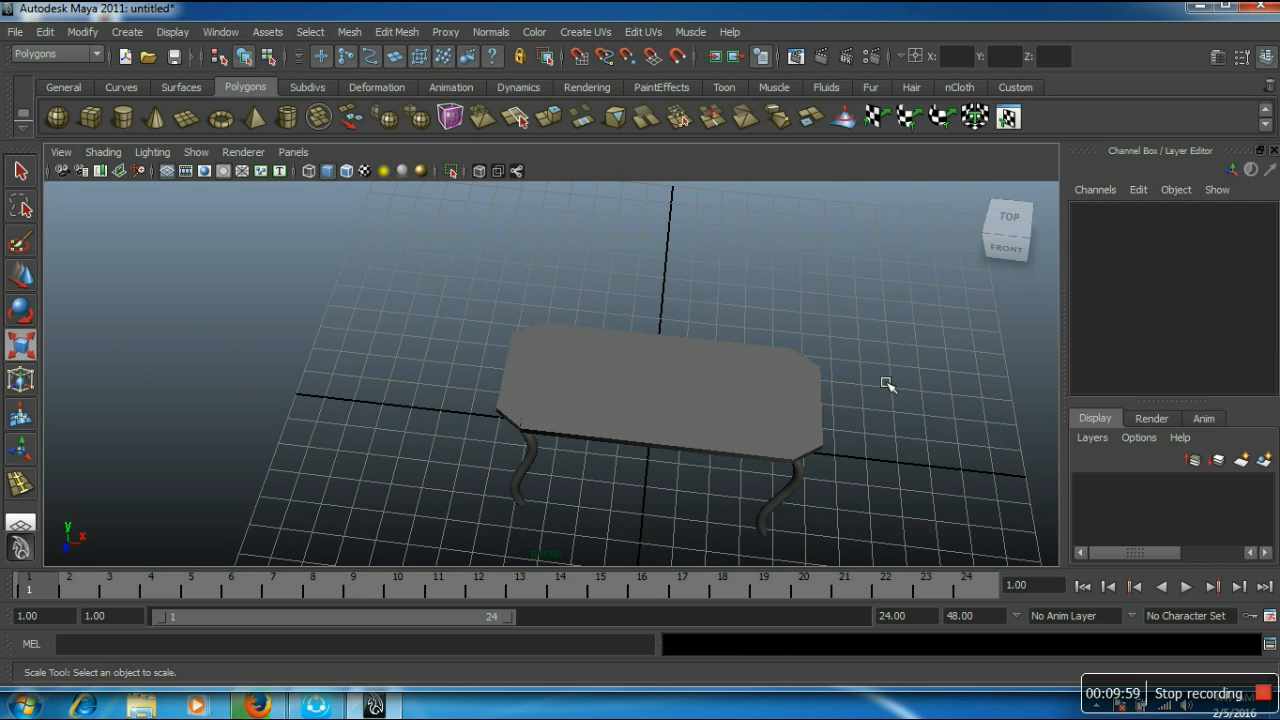
alt+drag(752, 562, 752, 510)
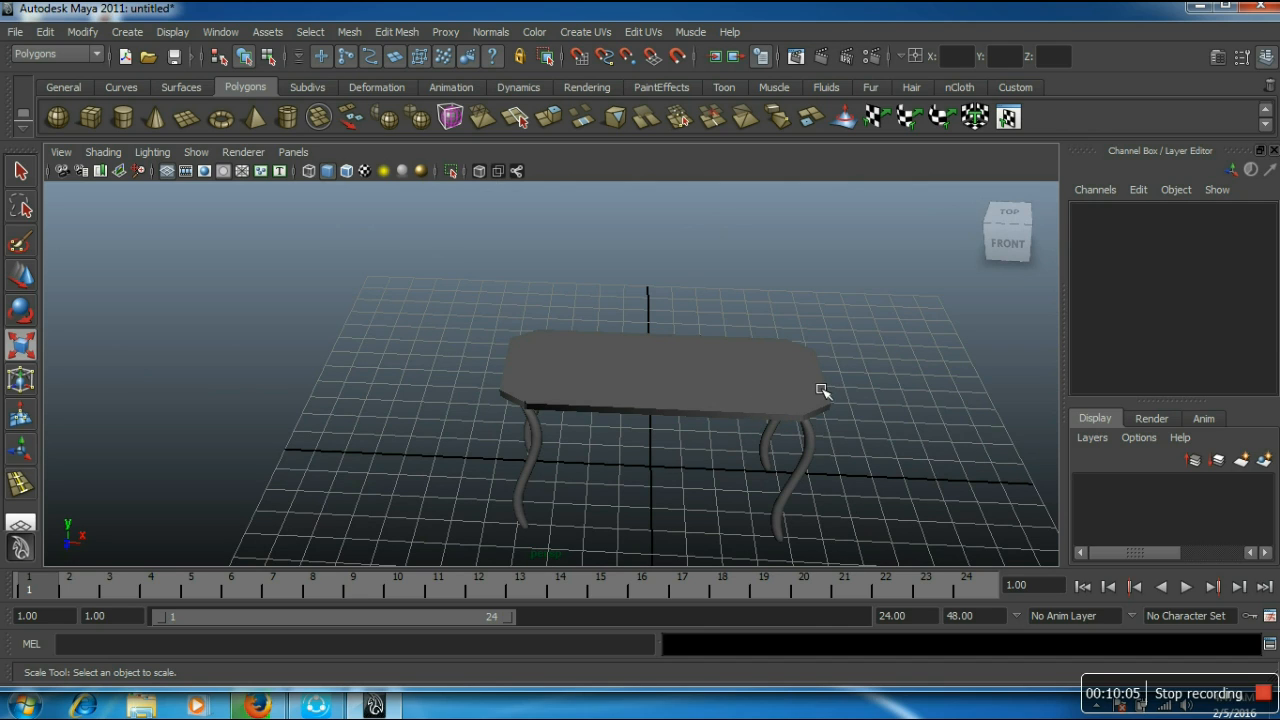
click(641, 381)
alt+drag(620, 474, 613, 441)
scroll(624, 422, down, 2)
middle_drag(807, 423, 737, 422)
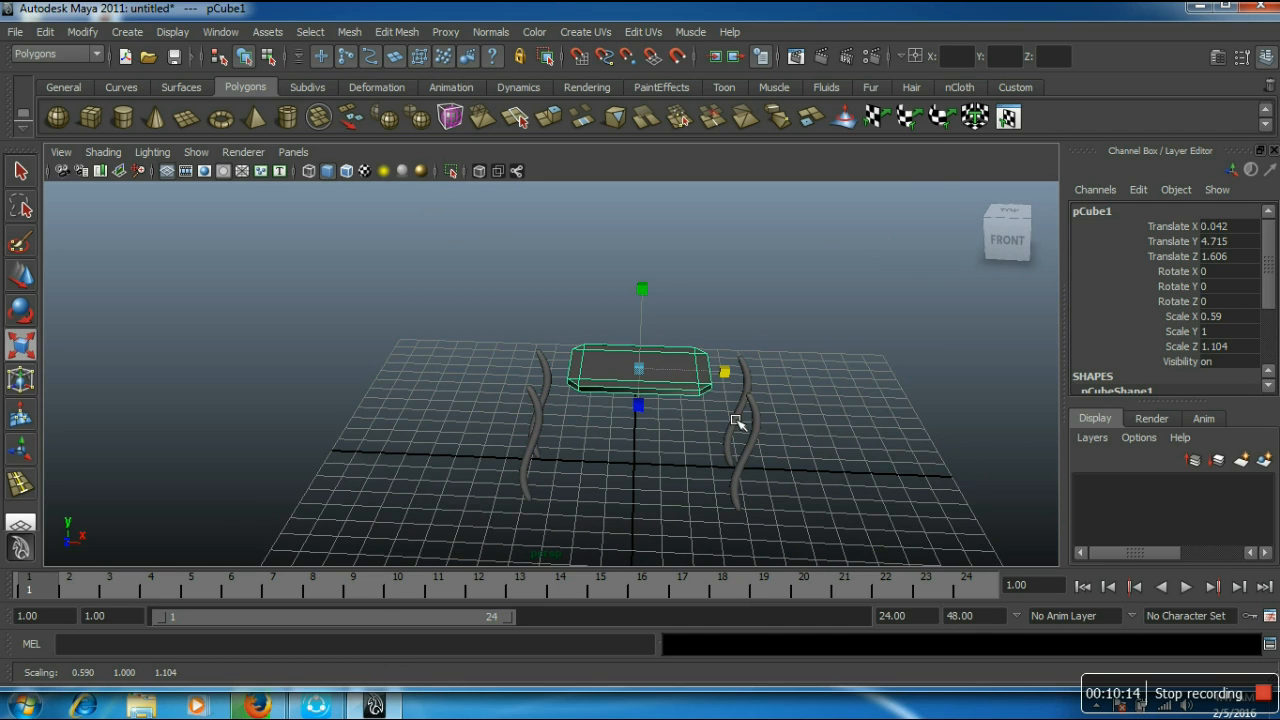
key(ctrl+z)
click(805, 440)
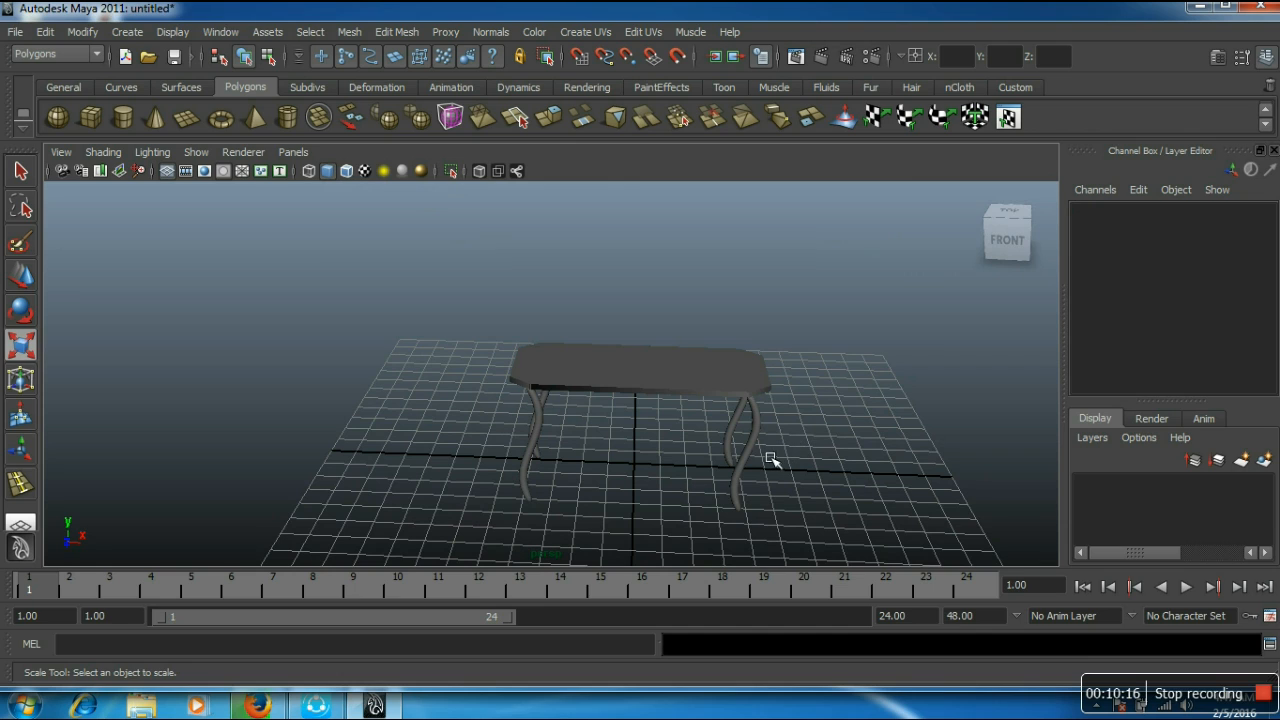
Step: Copy and paste the front-right table leg and move the copy to about Translate X 3.238, beside the table
click(750, 456)
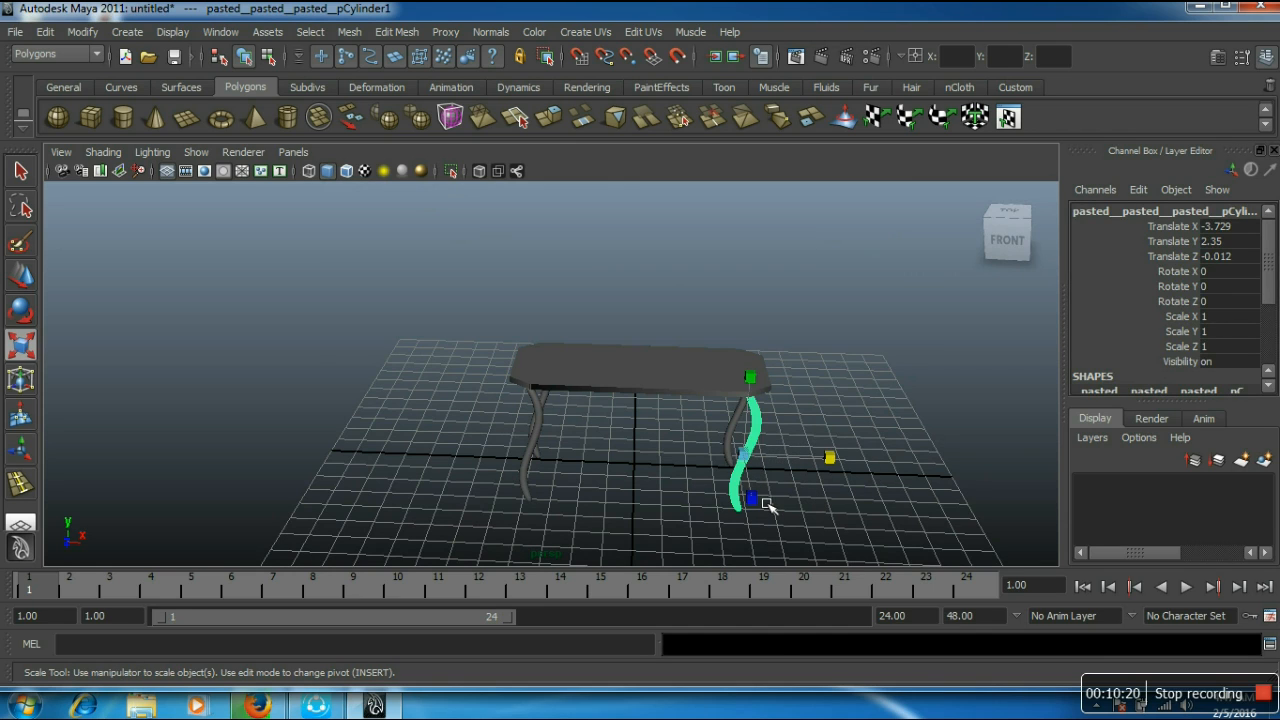
key(q)
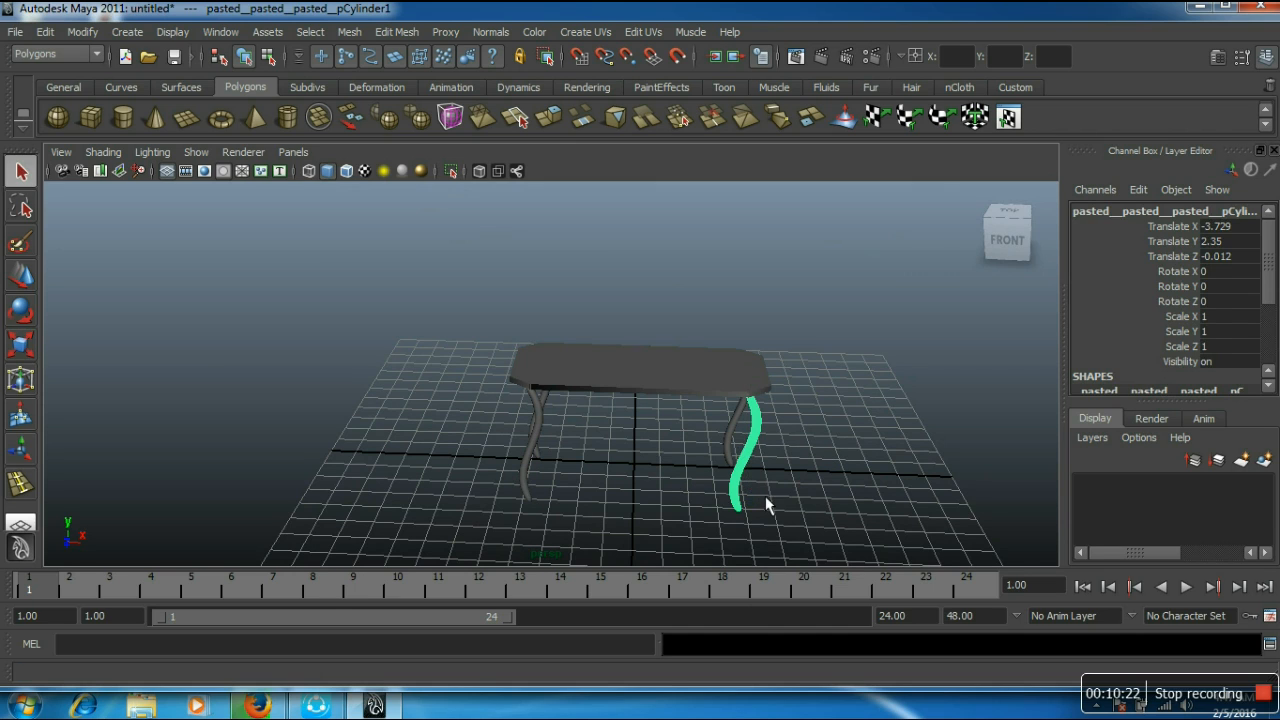
key(Up)
key(w)
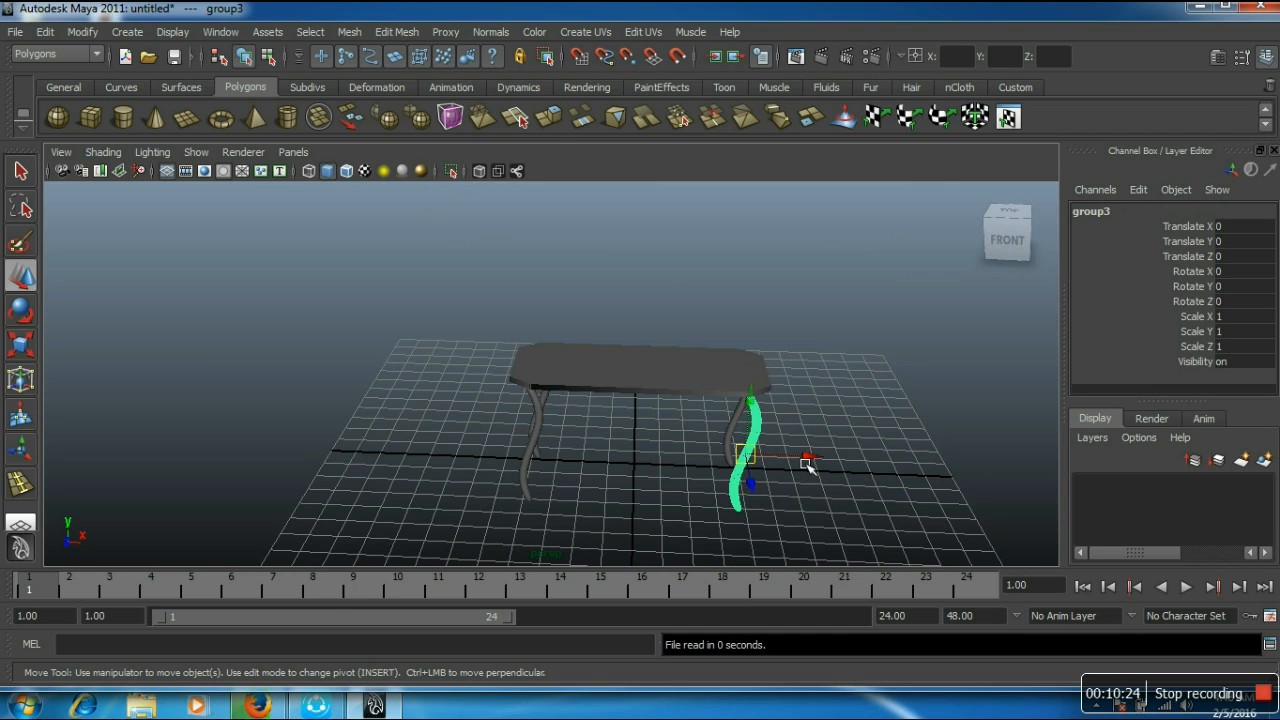
drag(818, 462, 909, 460)
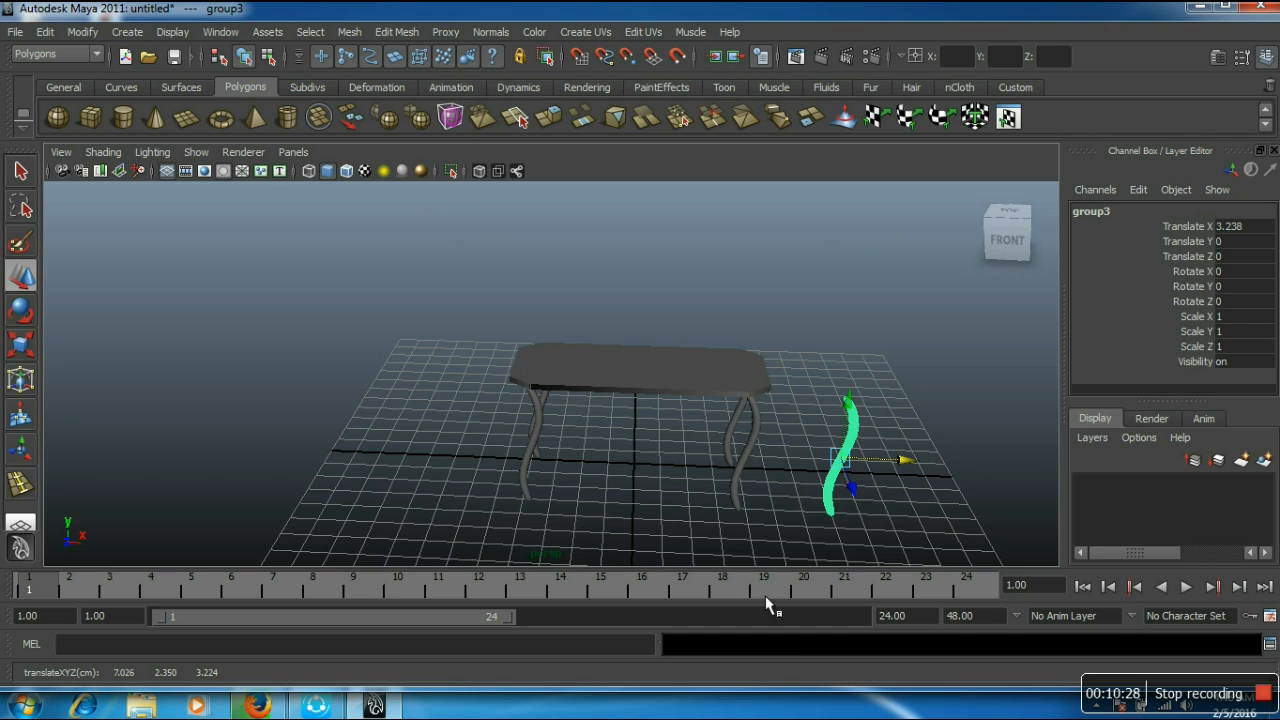
Step: Lay the leg copy horizontally by setting its Rotate Z to 90, and deselect it
key(e)
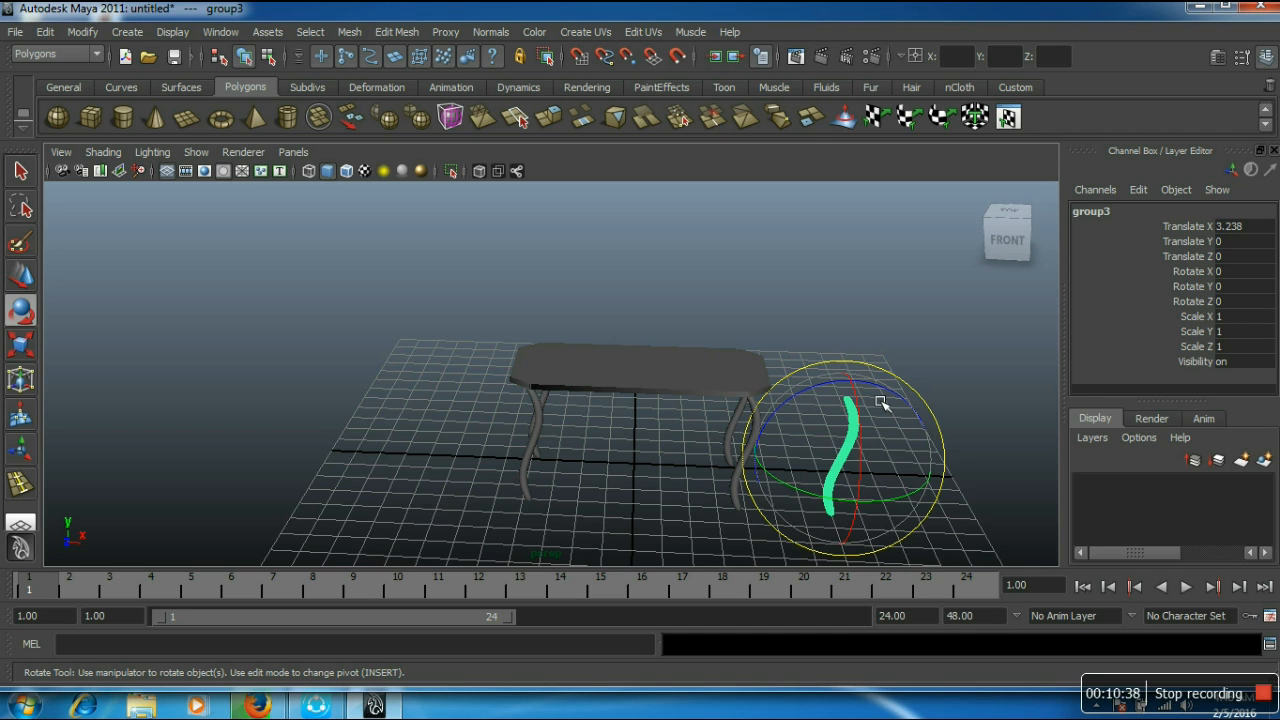
drag(881, 400, 912, 404)
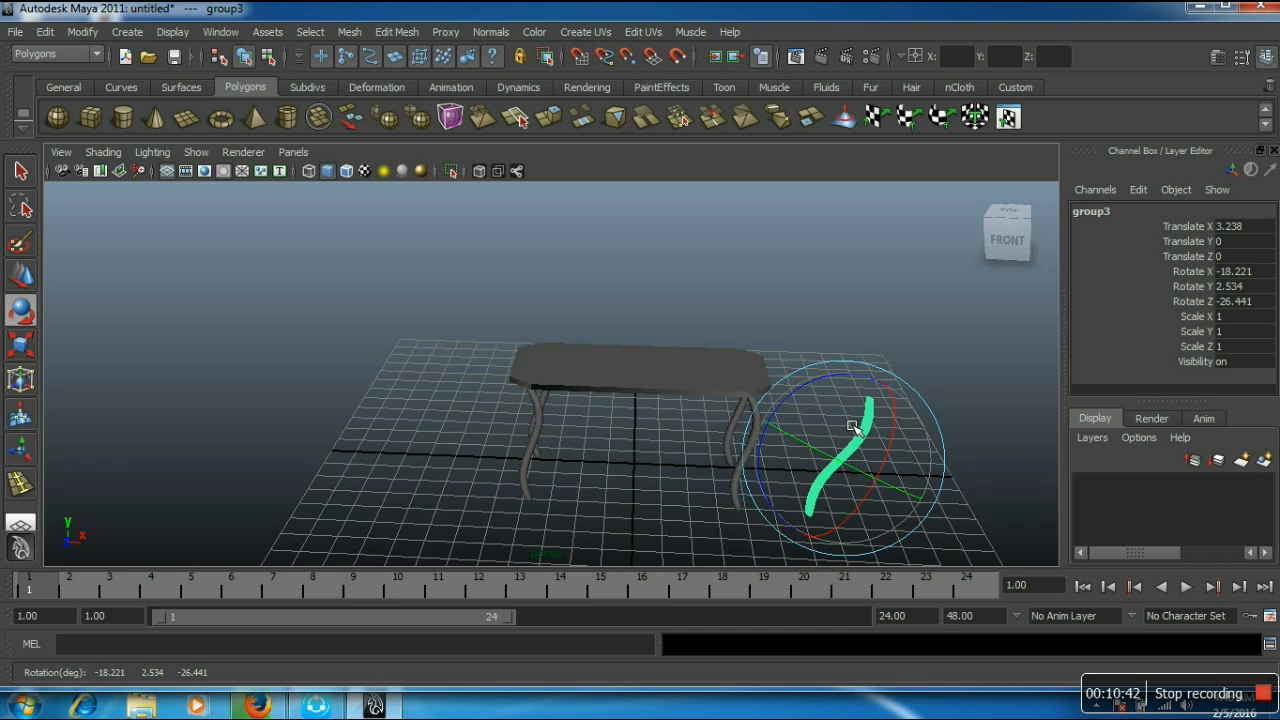
key(ctrl+z)
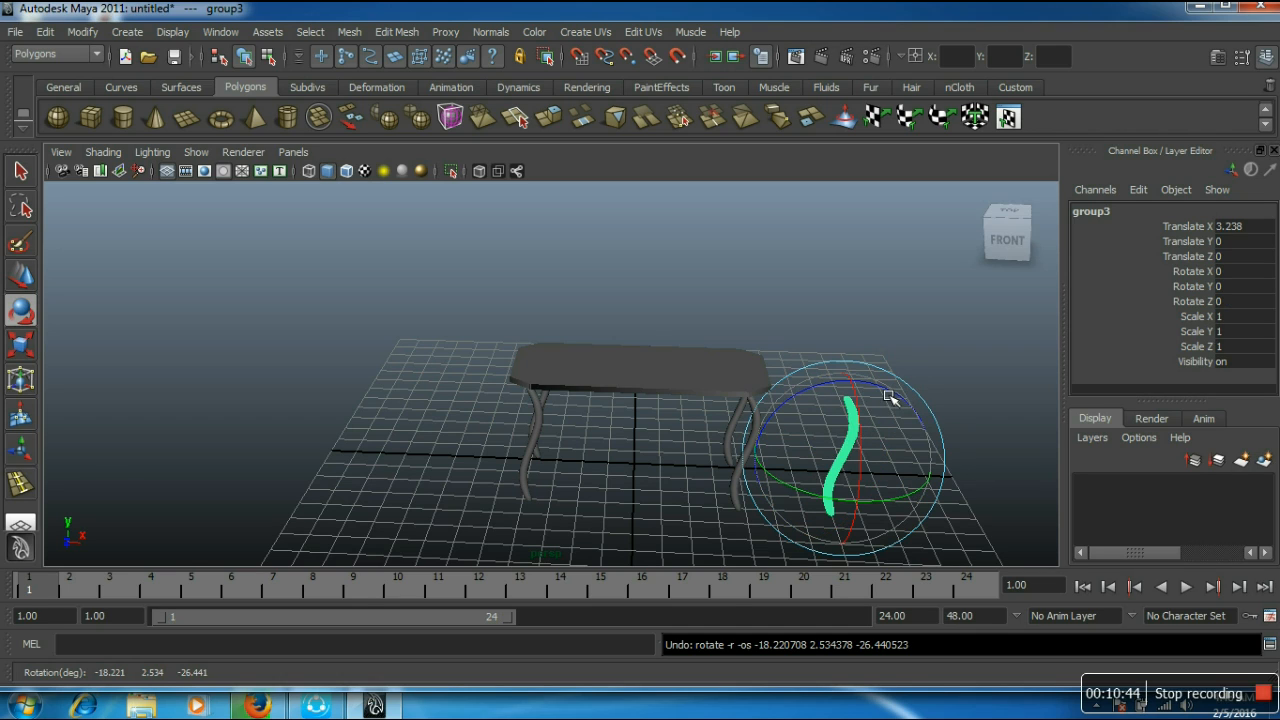
mouse_move(797, 418)
mouse_down()
mouse_move(812, 428)
mouse_move(804, 420)
mouse_up()
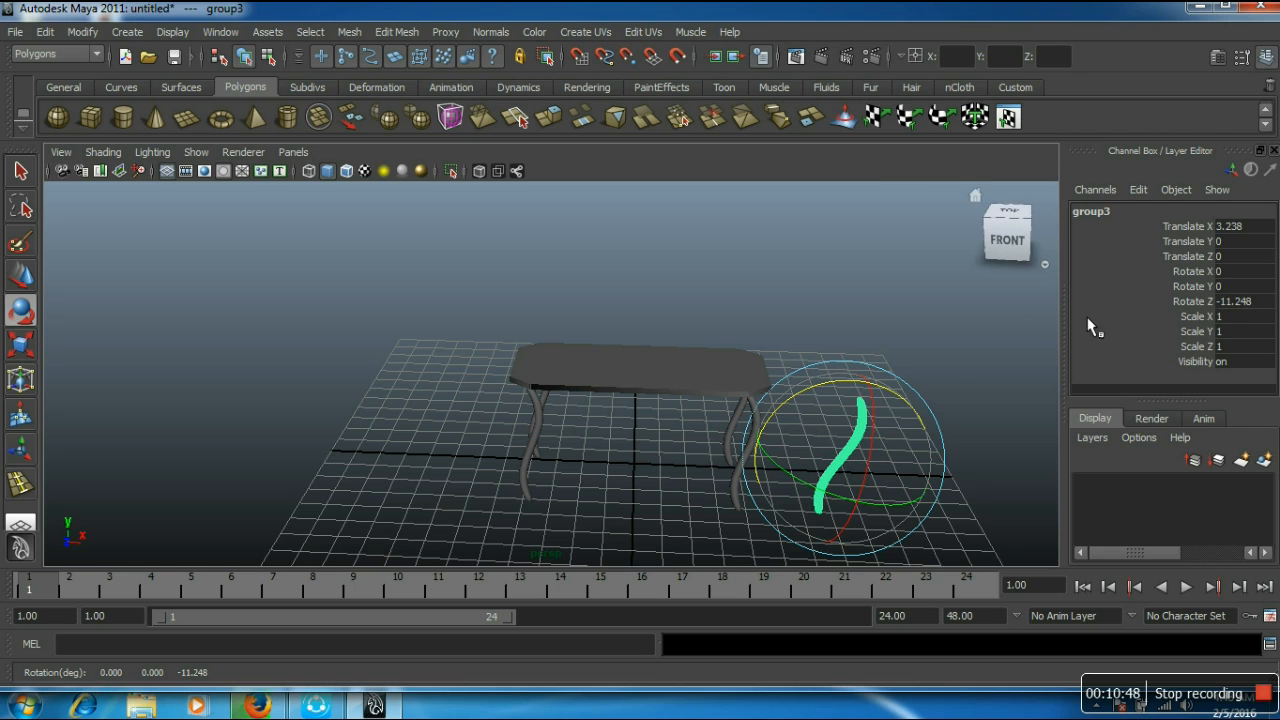
click(1246, 301)
text(90)
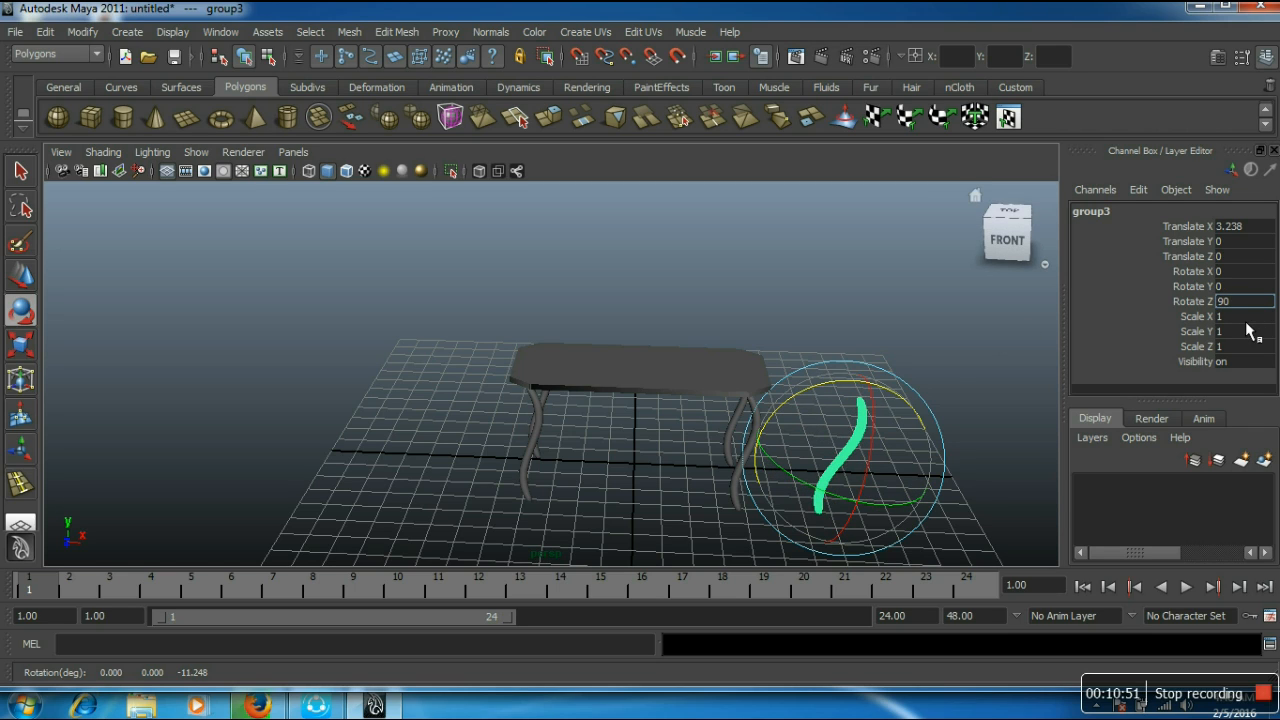
key(Return)
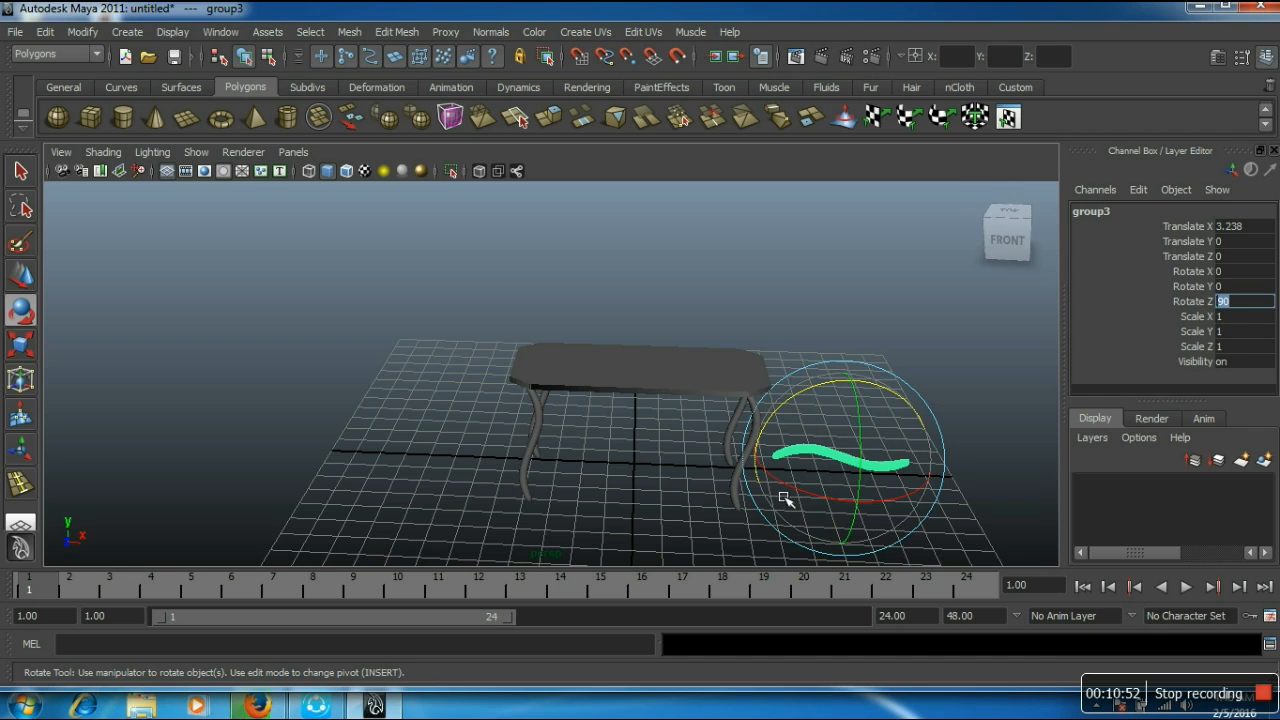
text(w)
click(990, 515)
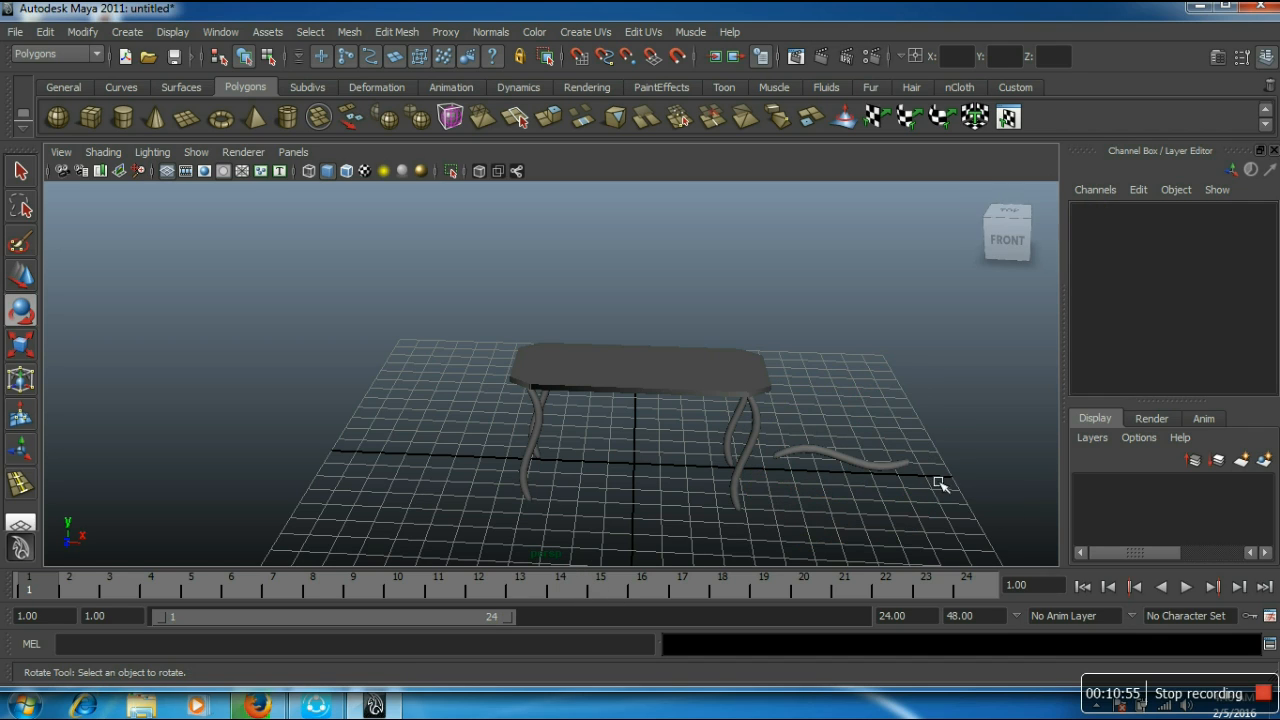
Step: Move the horizontal bar between the front legs at about Translate Y 9.204 and stretch it lengthwise to about Scale Y 1.616
click(877, 468)
key(w)
drag(918, 473, 714, 474)
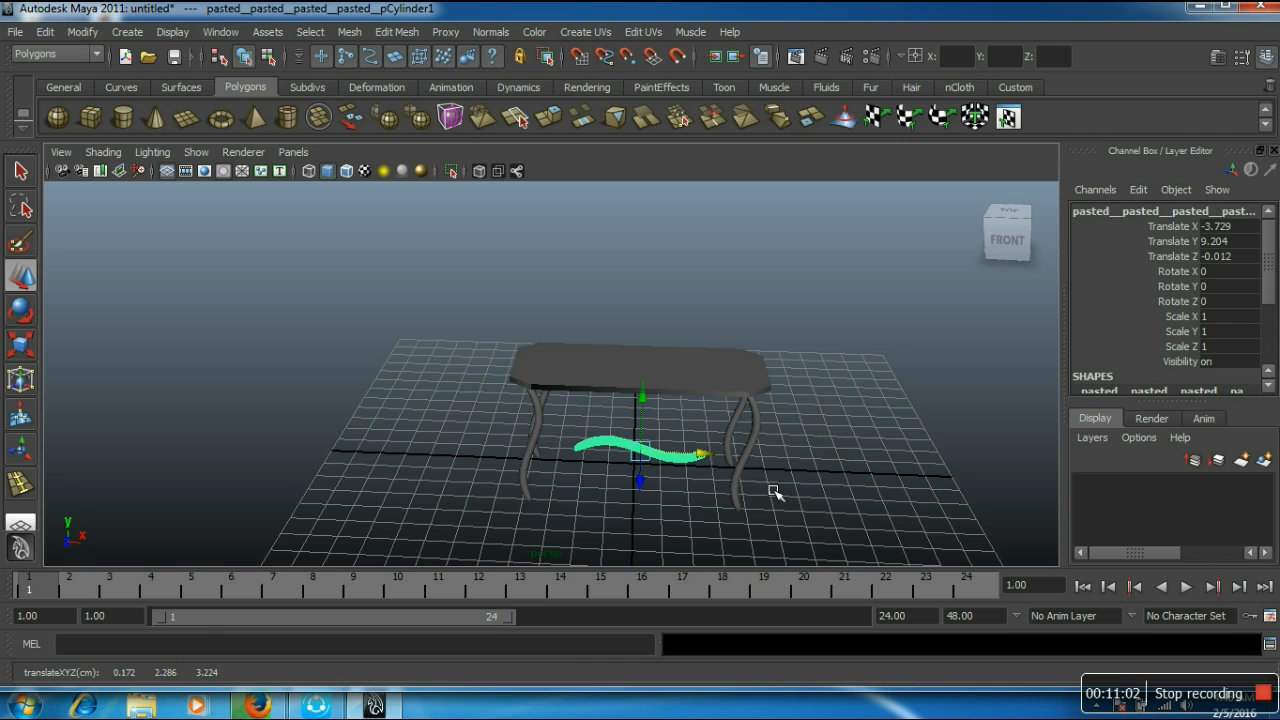
key(r)
drag(570, 465, 514, 474)
click(676, 558)
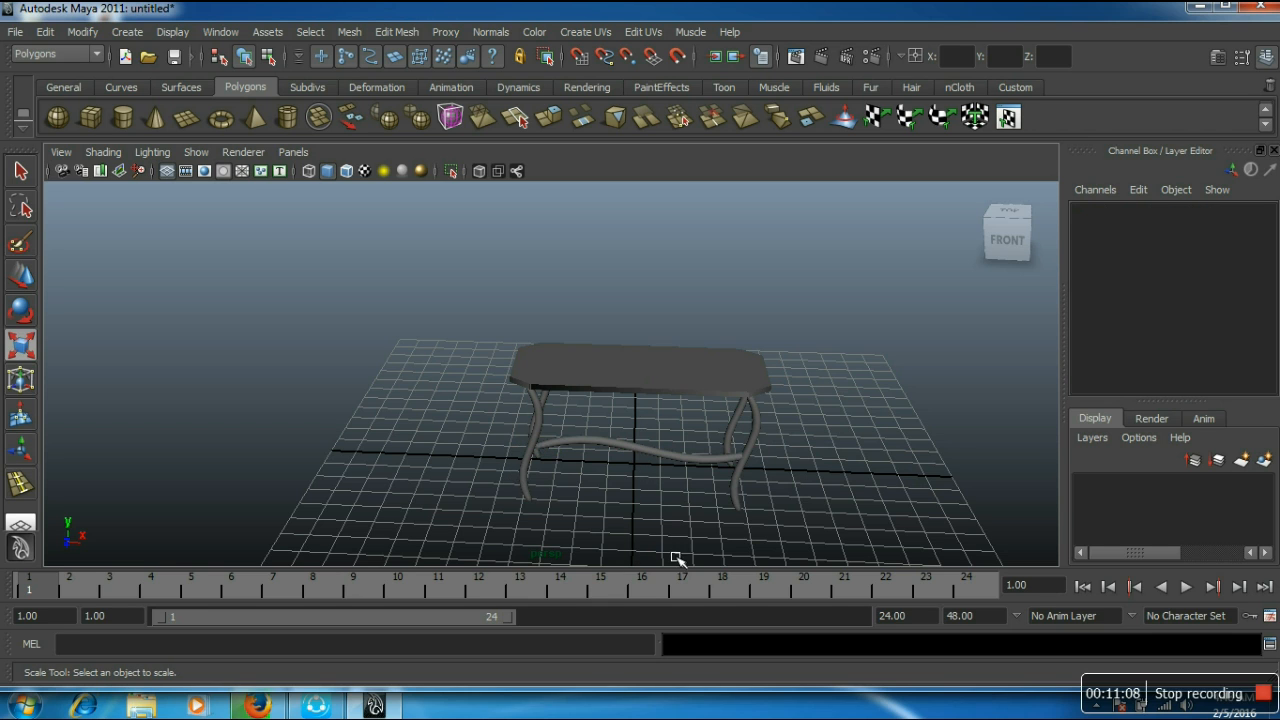
Step: Adjust the horizontal bar to about Translate X -4.045 and Translate Y 9.39 so it sits lower between the front legs
alt+drag(612, 580, 632, 453)
click(643, 437)
alt+right_drag(663, 477, 697, 510)
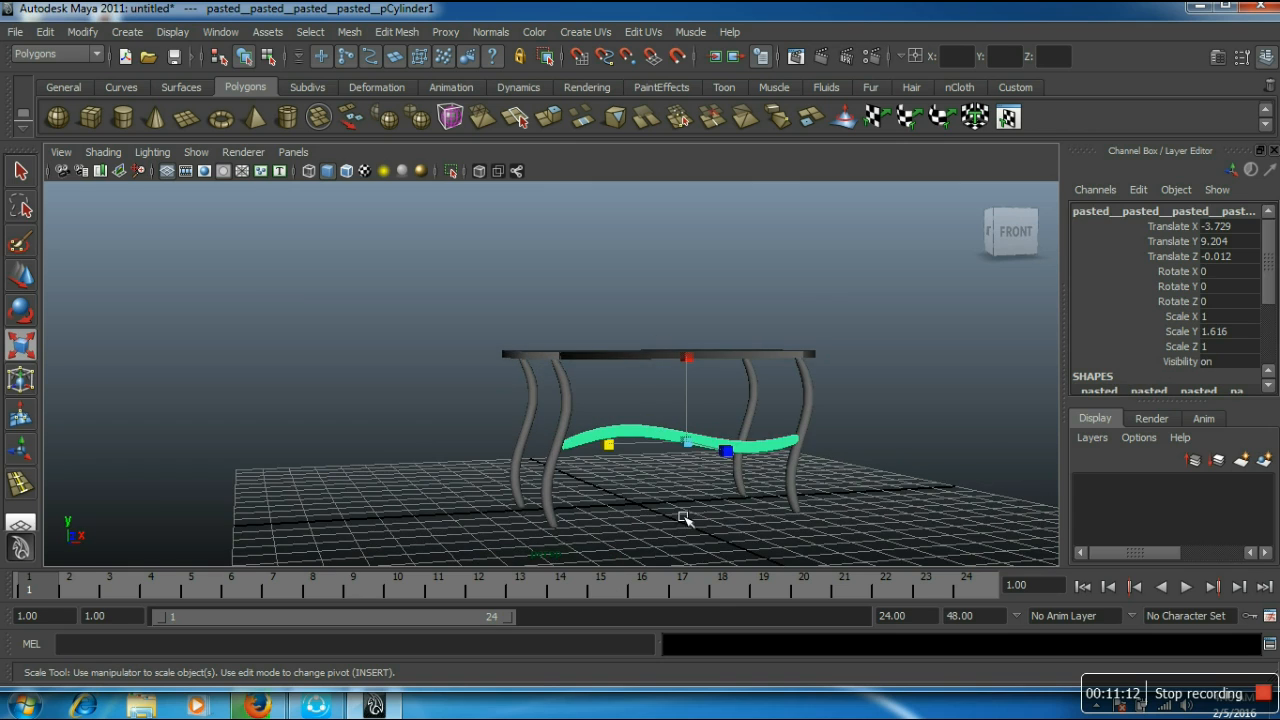
key(w)
drag(754, 447, 748, 451)
drag(688, 393, 688, 406)
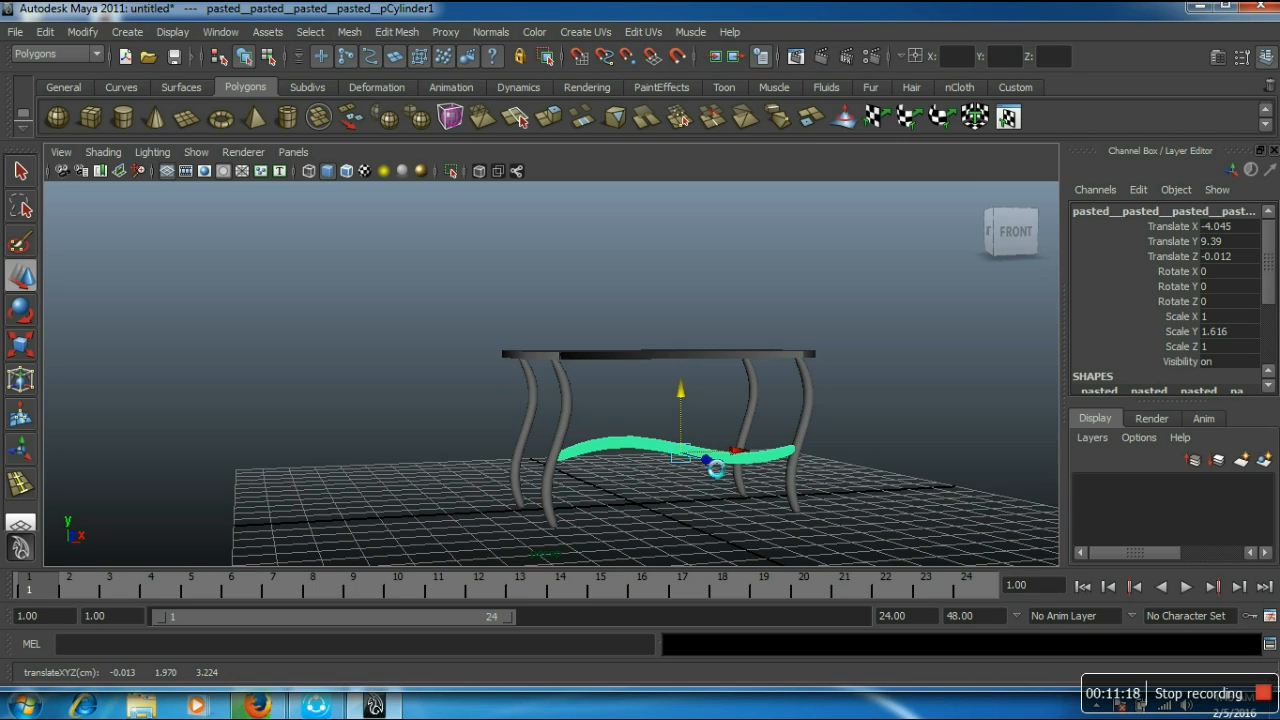
Step: Copy and paste the horizontal bar and raise the copy to about Translate Y 1.628, then deselect it
key(q)
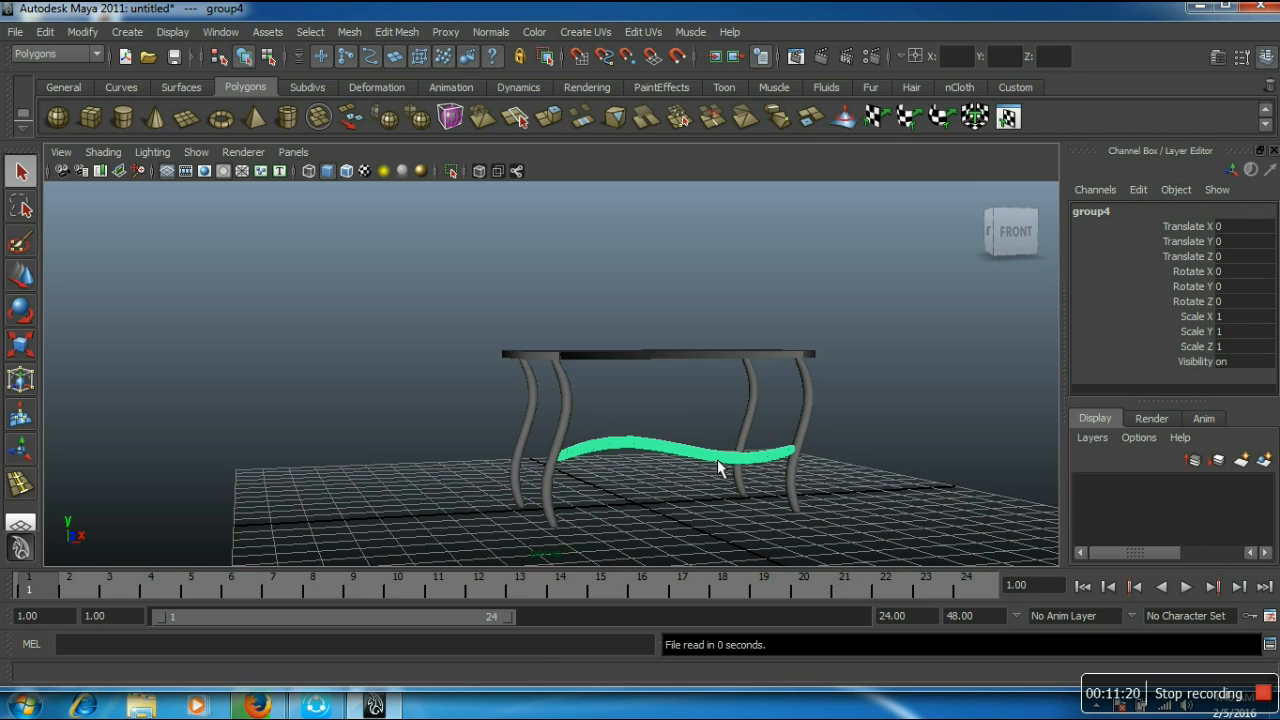
key(w)
drag(688, 396, 700, 336)
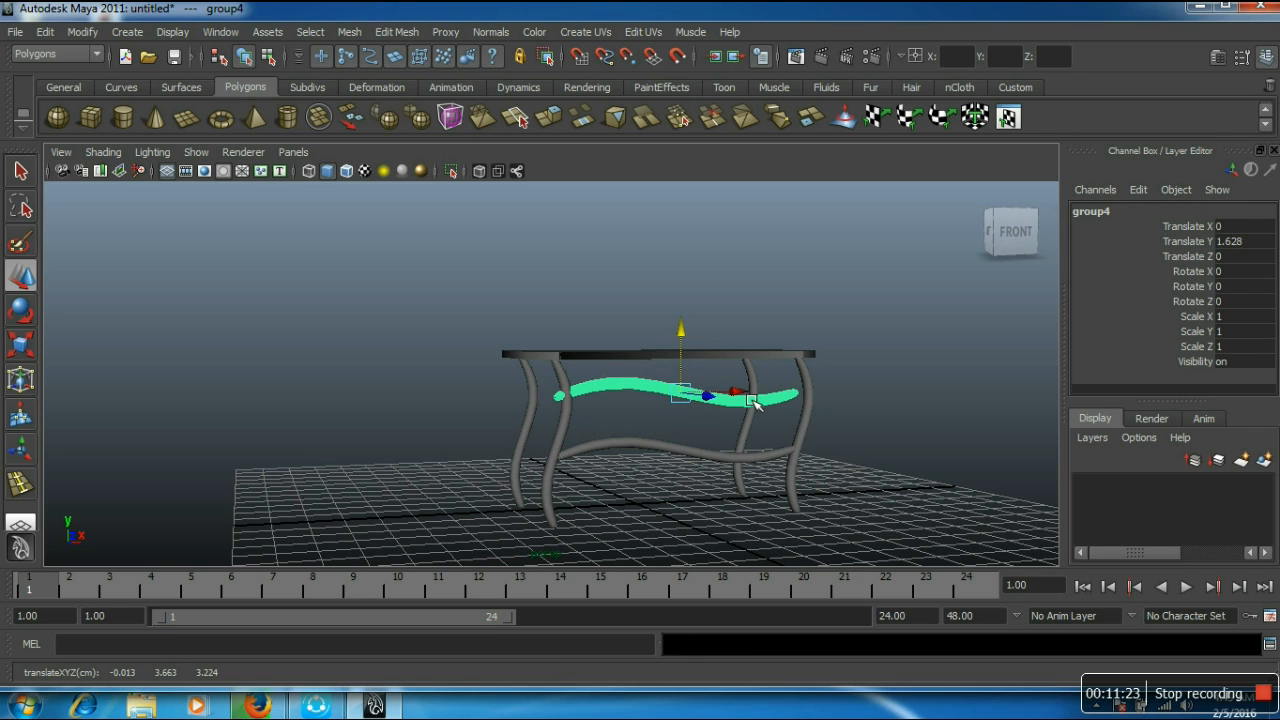
click(743, 565)
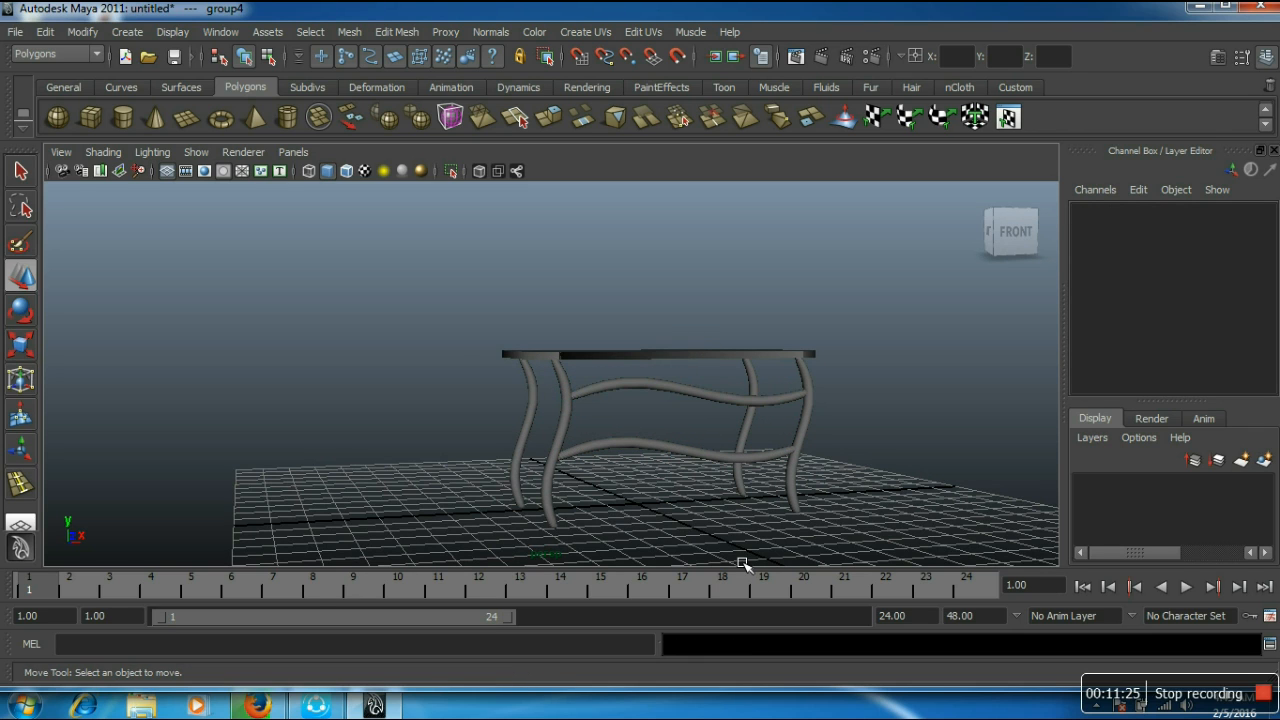
Step: Copy and paste the front-right leg and move the copy to about Translate X -3.756, midway along the two horizontal bars
alt+drag(587, 501, 549, 499)
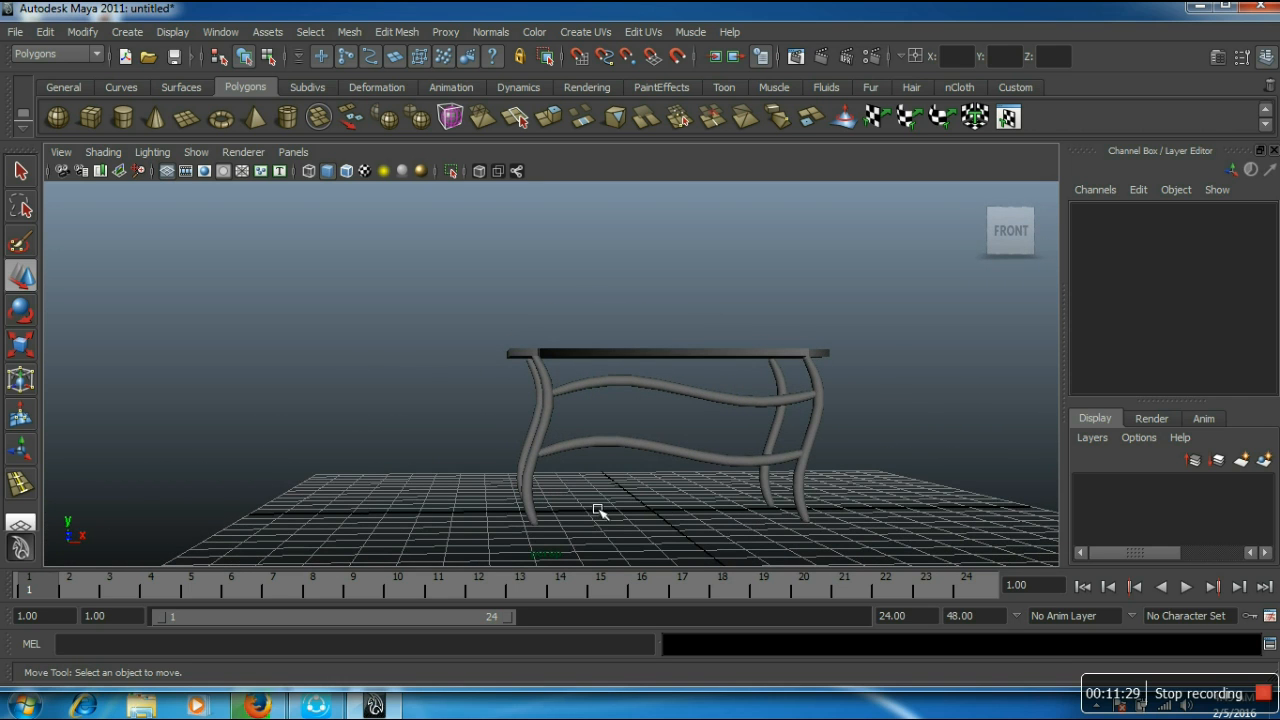
alt+drag(674, 500, 719, 484)
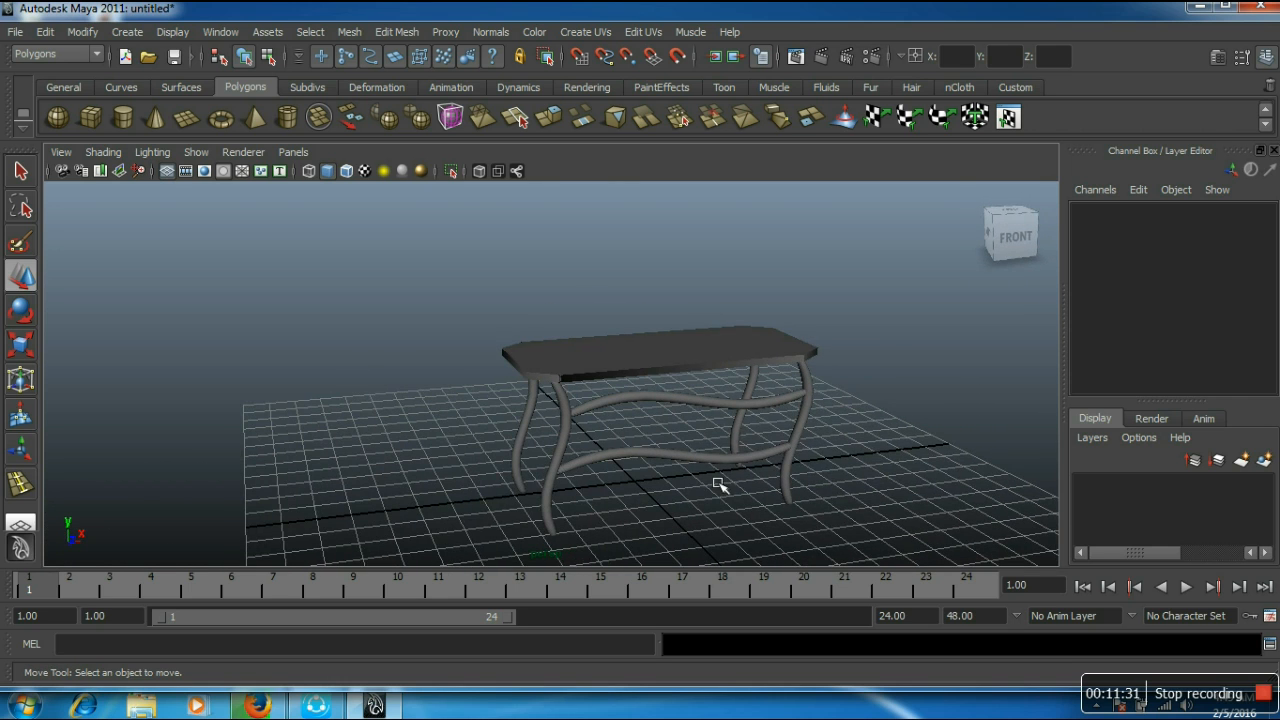
click(806, 428)
key(q)
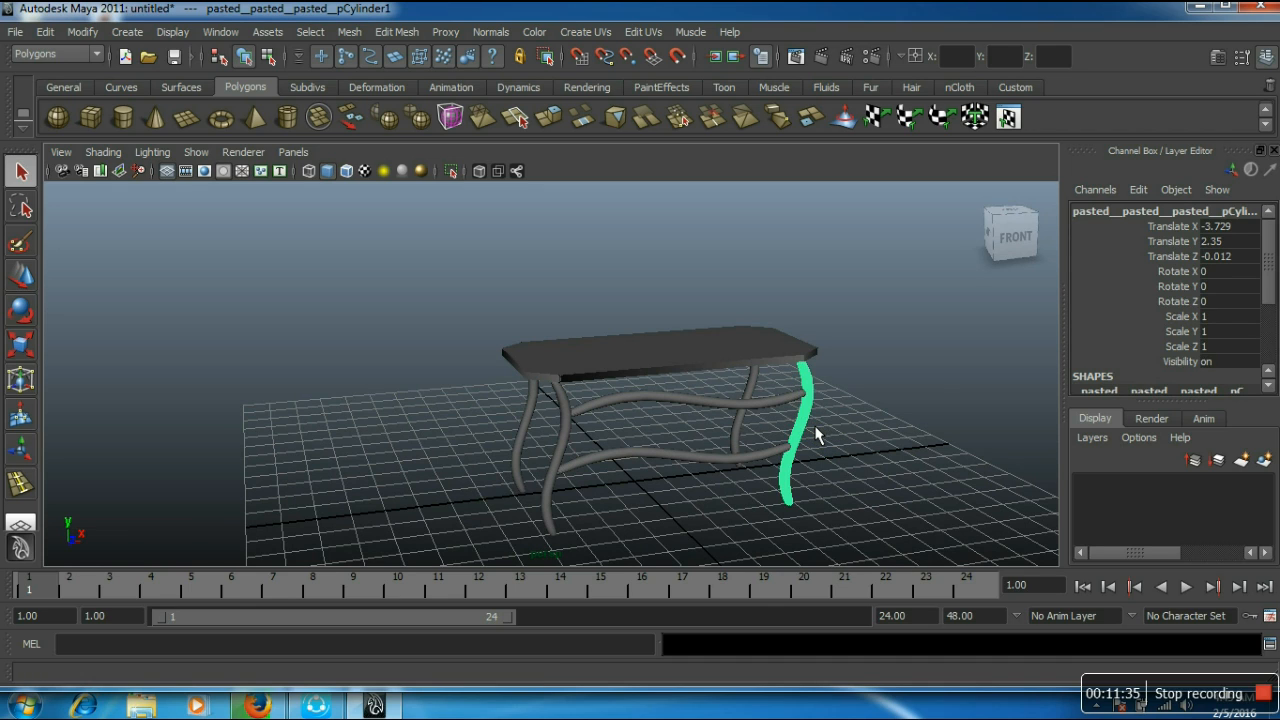
key(ctrl+g)
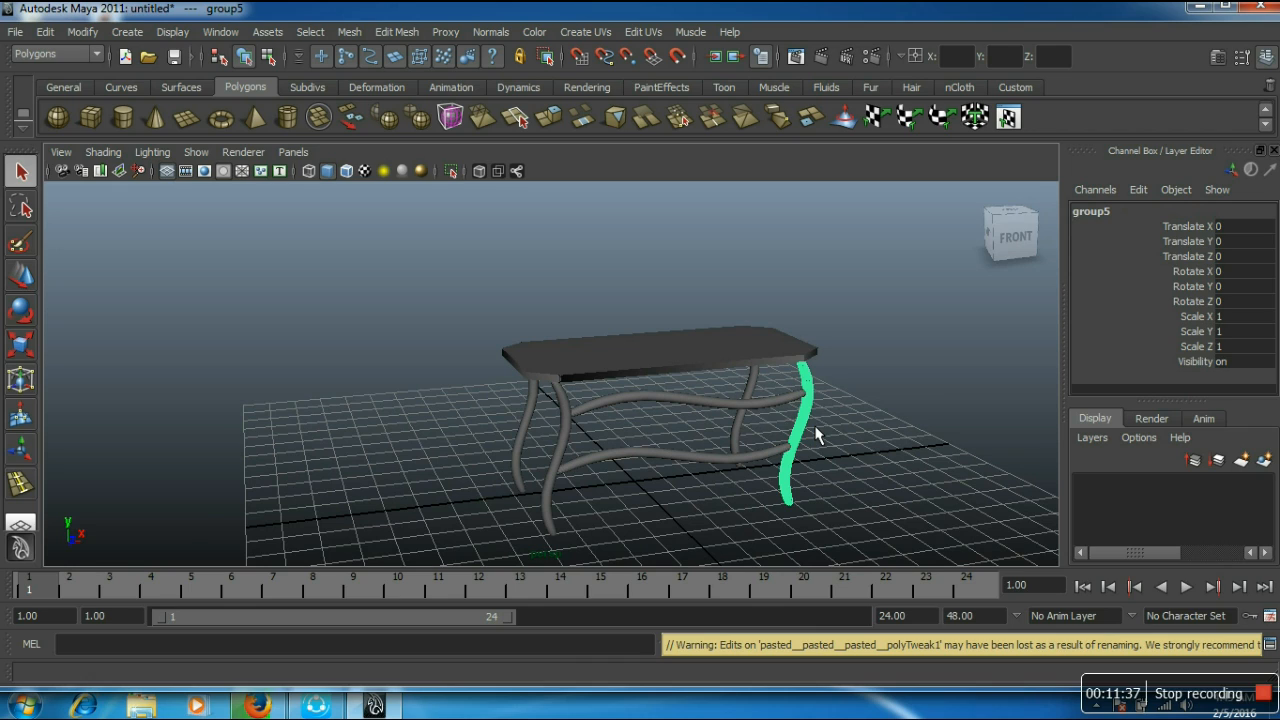
key(w)
drag(857, 433, 748, 463)
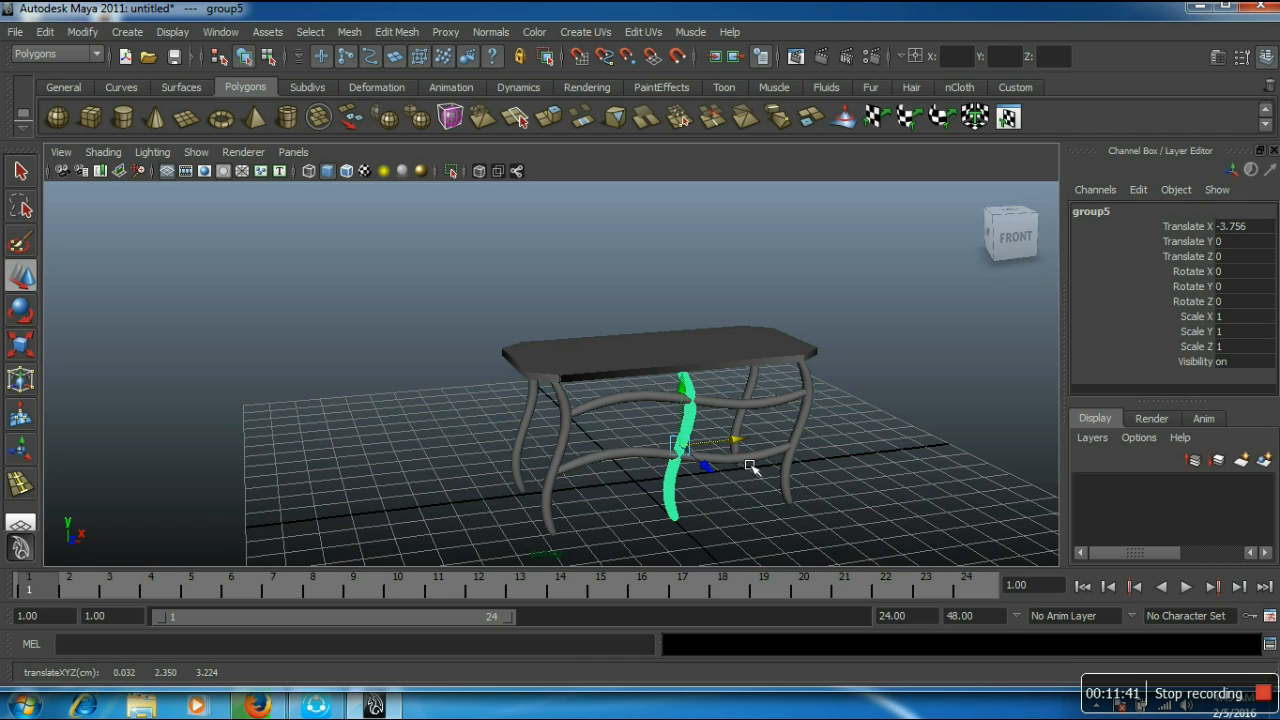
Step: Shorten the upright leg copy to about Scale Y 0.416 and move it to about Translate Y 0.495, centred between the horizontal bars
key(r)
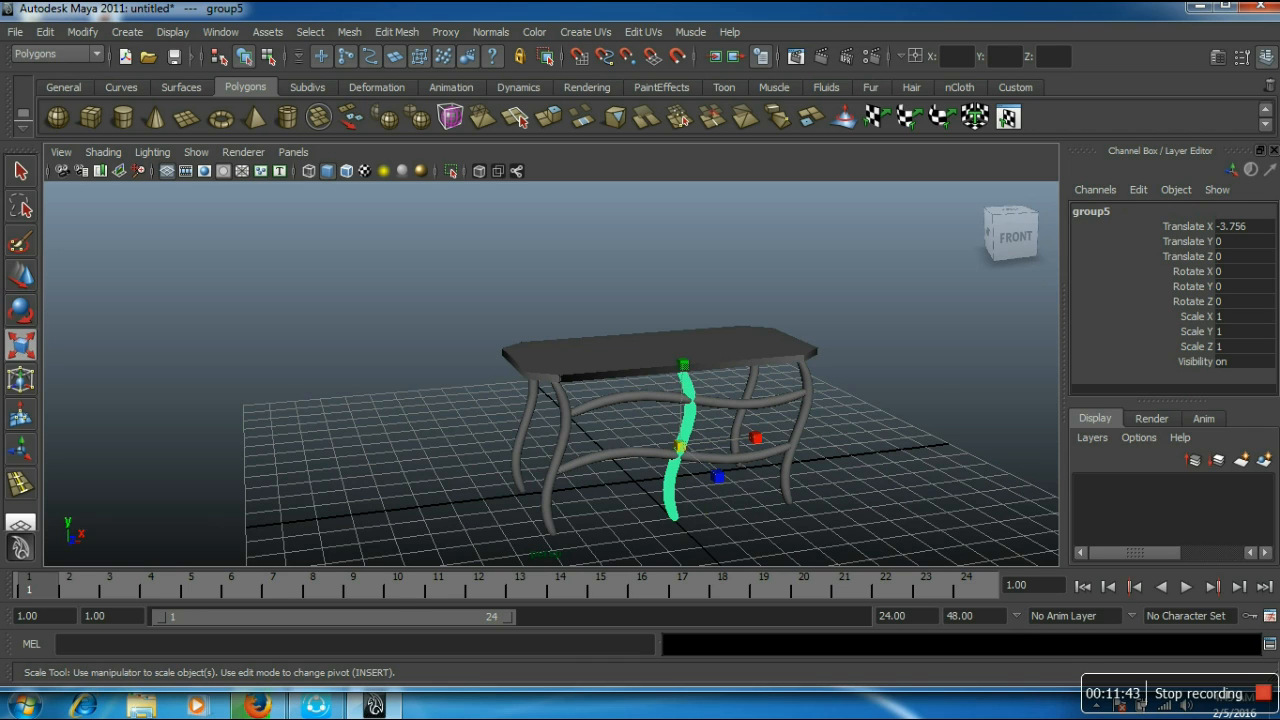
click(34, 354)
mouse_move(698, 377)
mouse_down()
mouse_move(703, 420)
mouse_move(693, 386)
mouse_up()
key(w)
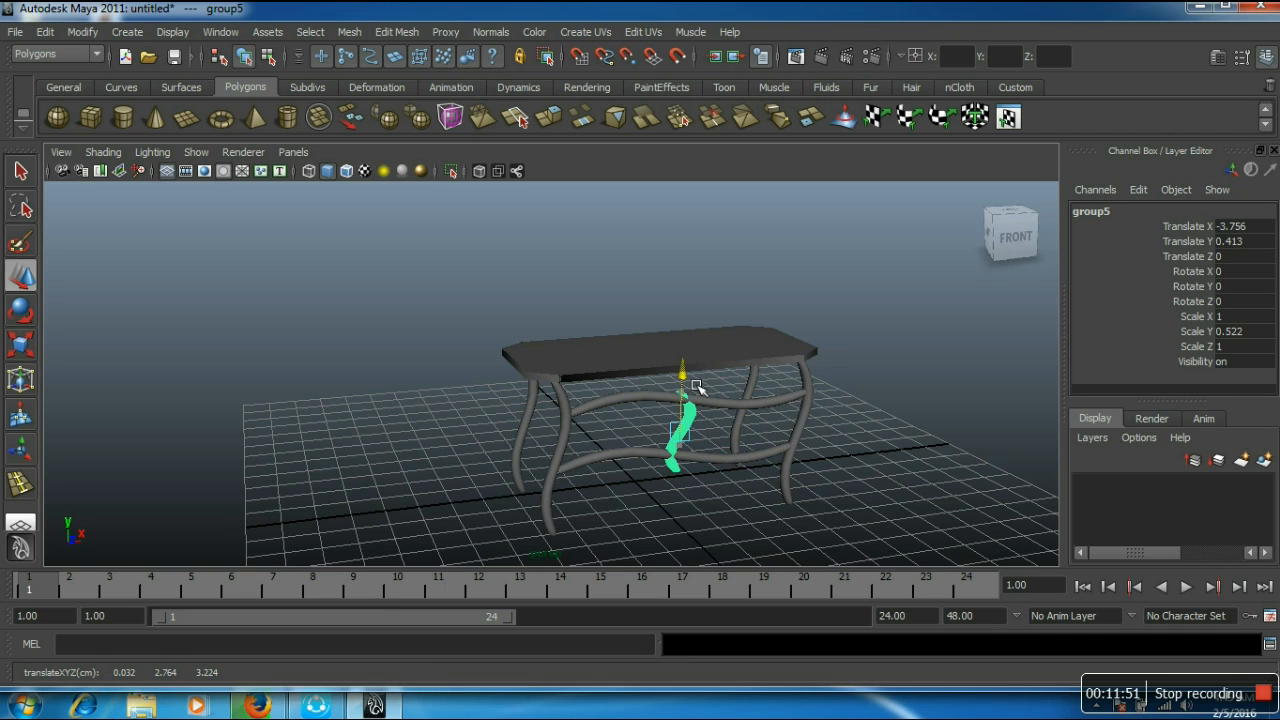
key(r)
drag(696, 360, 696, 381)
key(w)
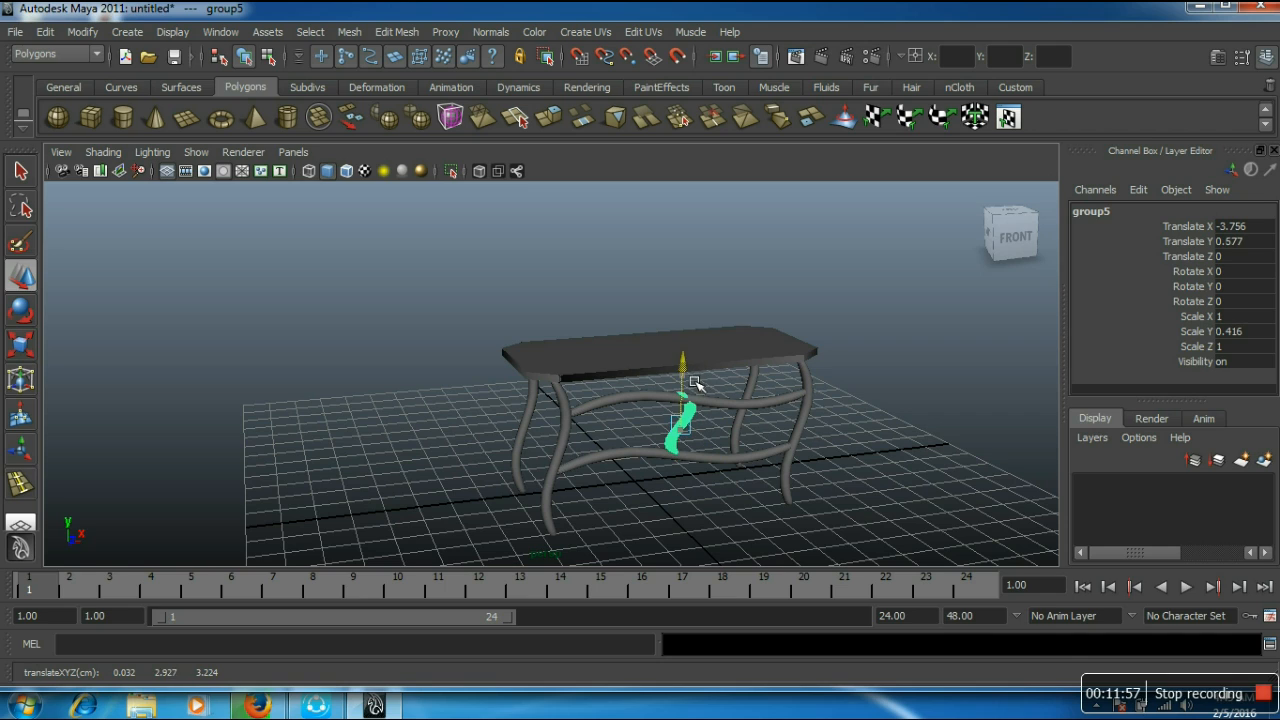
Step: Shorten the upright to about Scale Y 0.359, nudge it vertically to fit between the two horizontal bars, and deselect it
key(r)
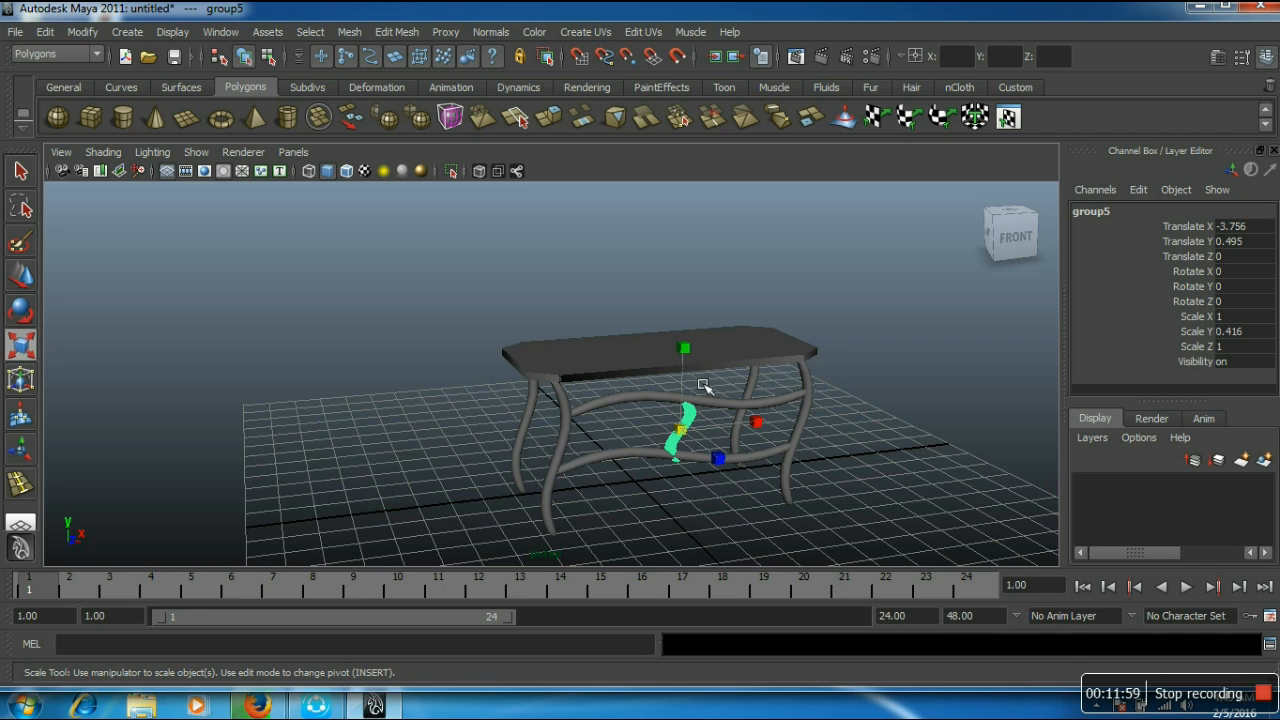
drag(696, 360, 698, 368)
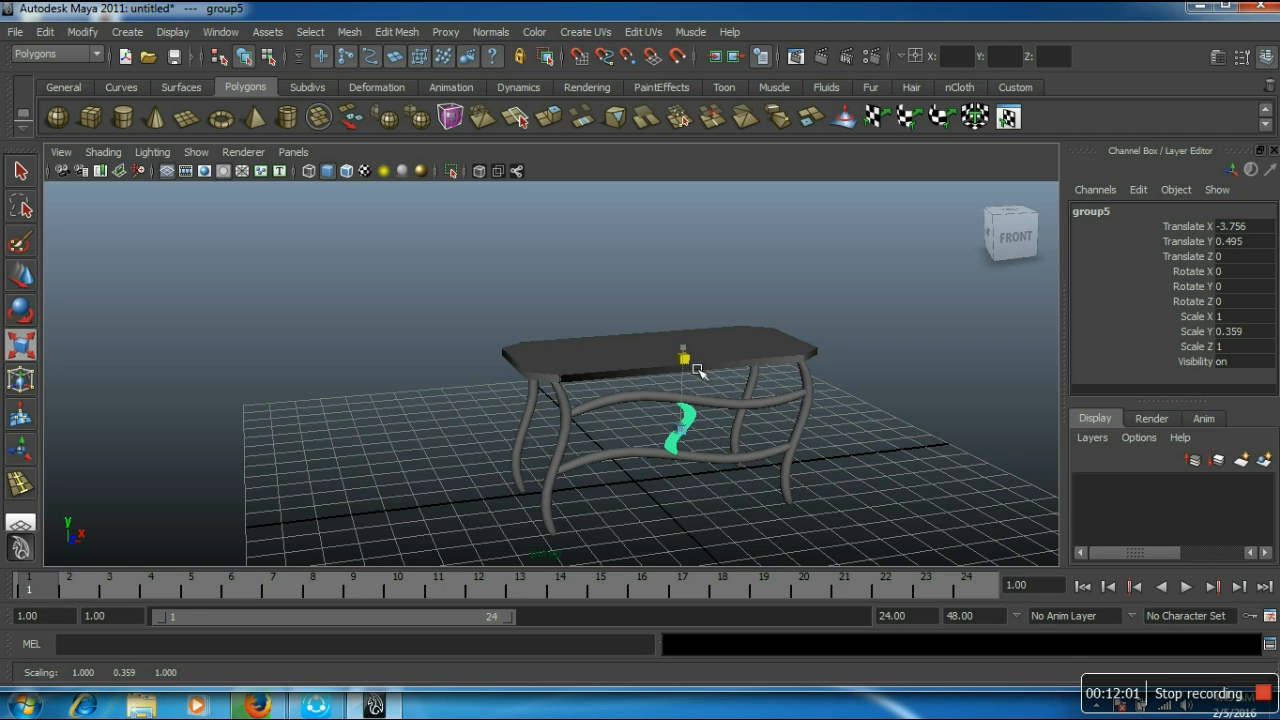
key(w)
drag(702, 377, 700, 376)
click(728, 536)
alt+drag(720, 534, 674, 540)
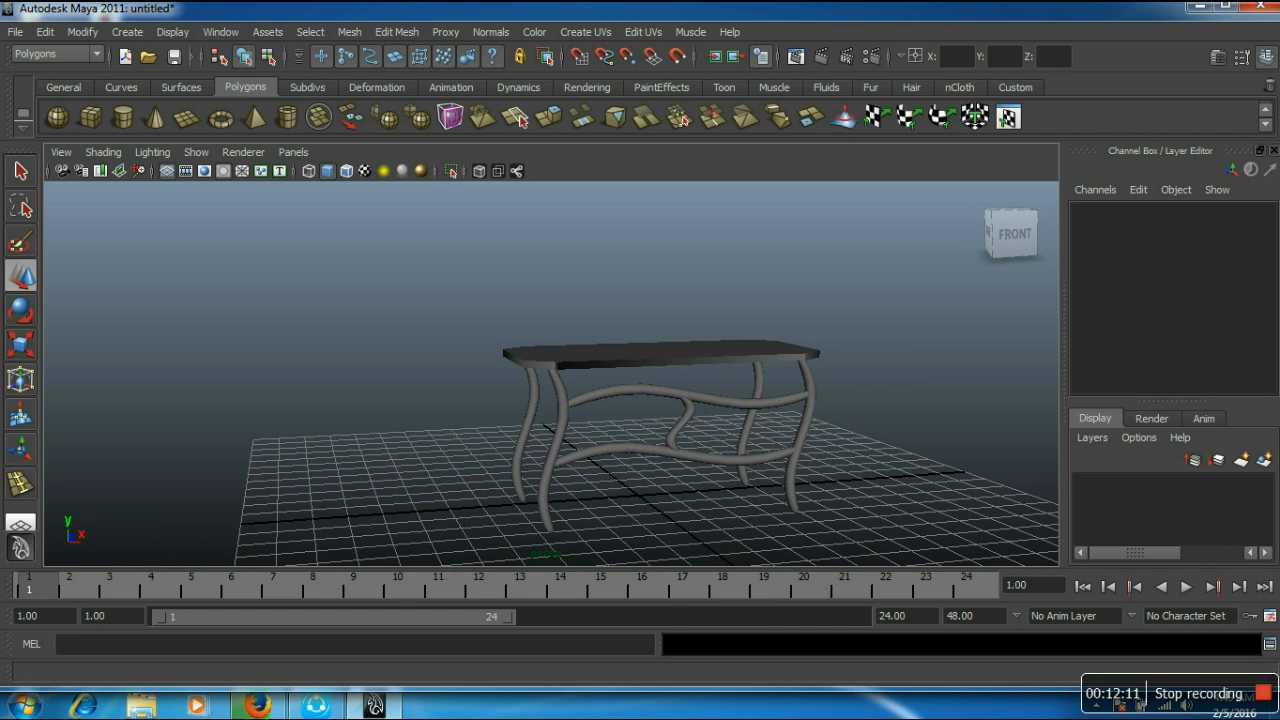
Step: Copy and paste the two horizontal bars with their upright, move the copy between the legs on the opposite long side, and deselect it
drag(727, 390, 677, 488)
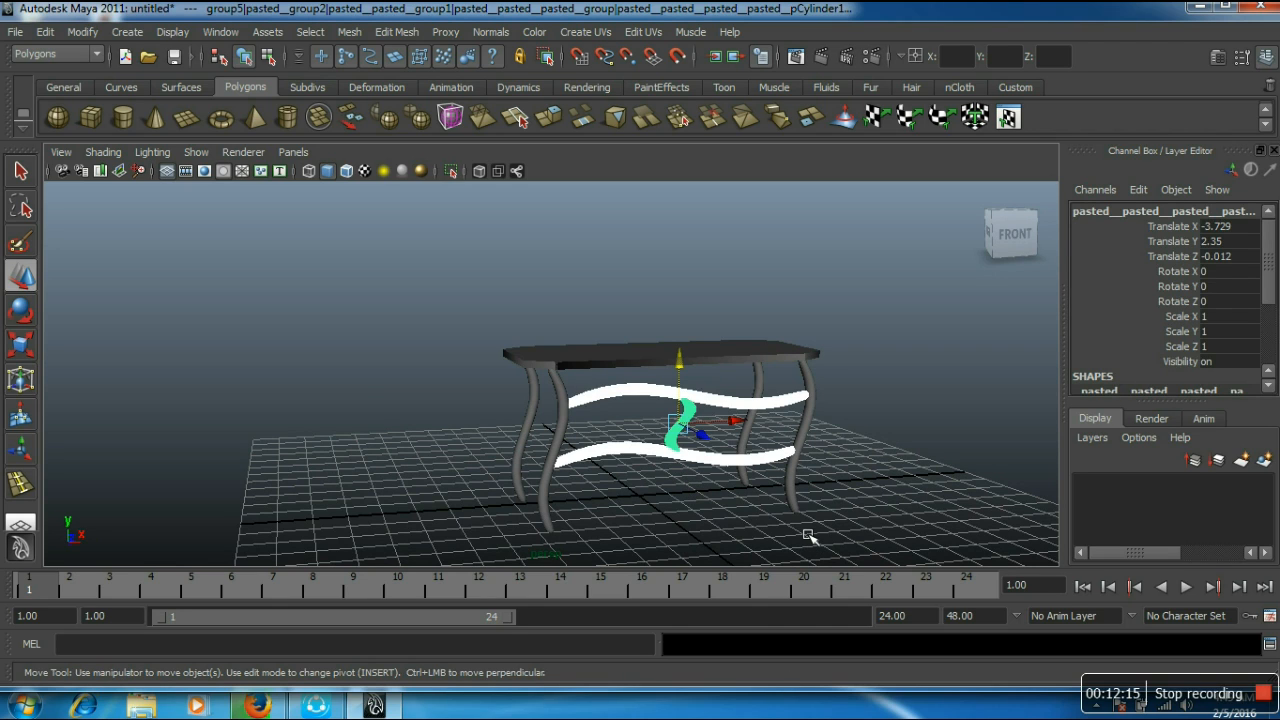
key(q)
key(ctrl+g)
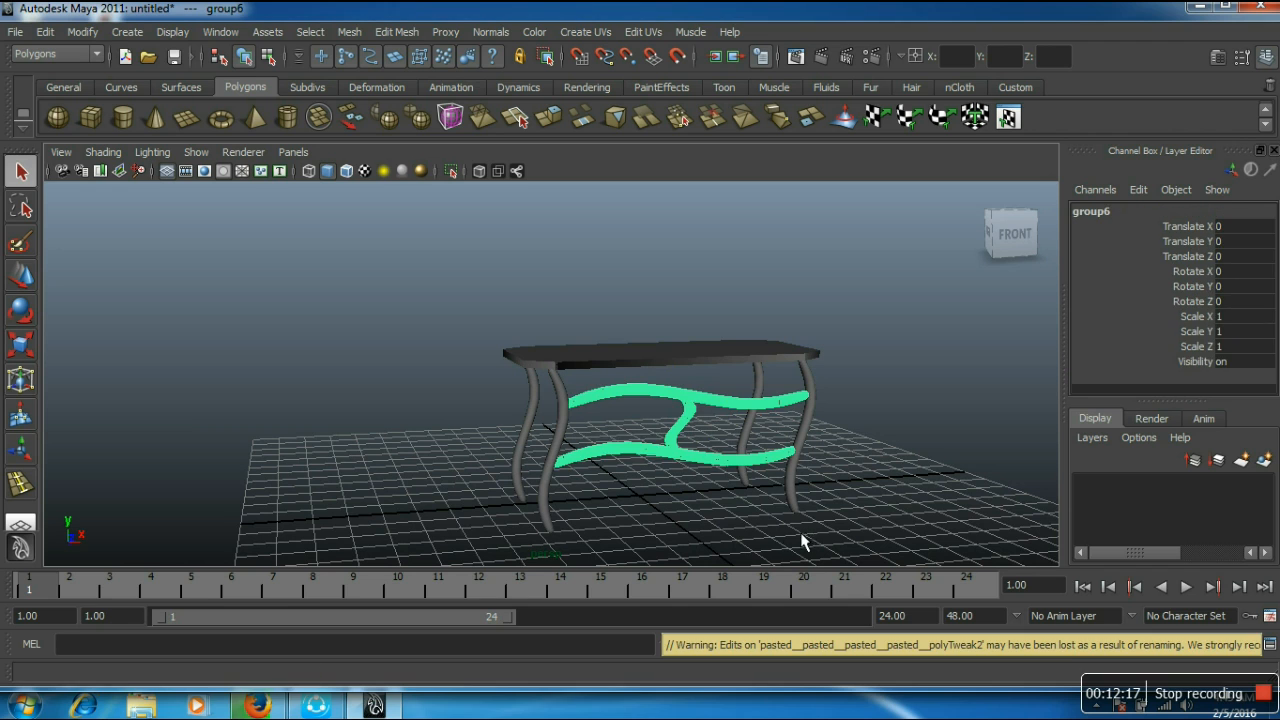
alt+drag(690, 556, 794, 563)
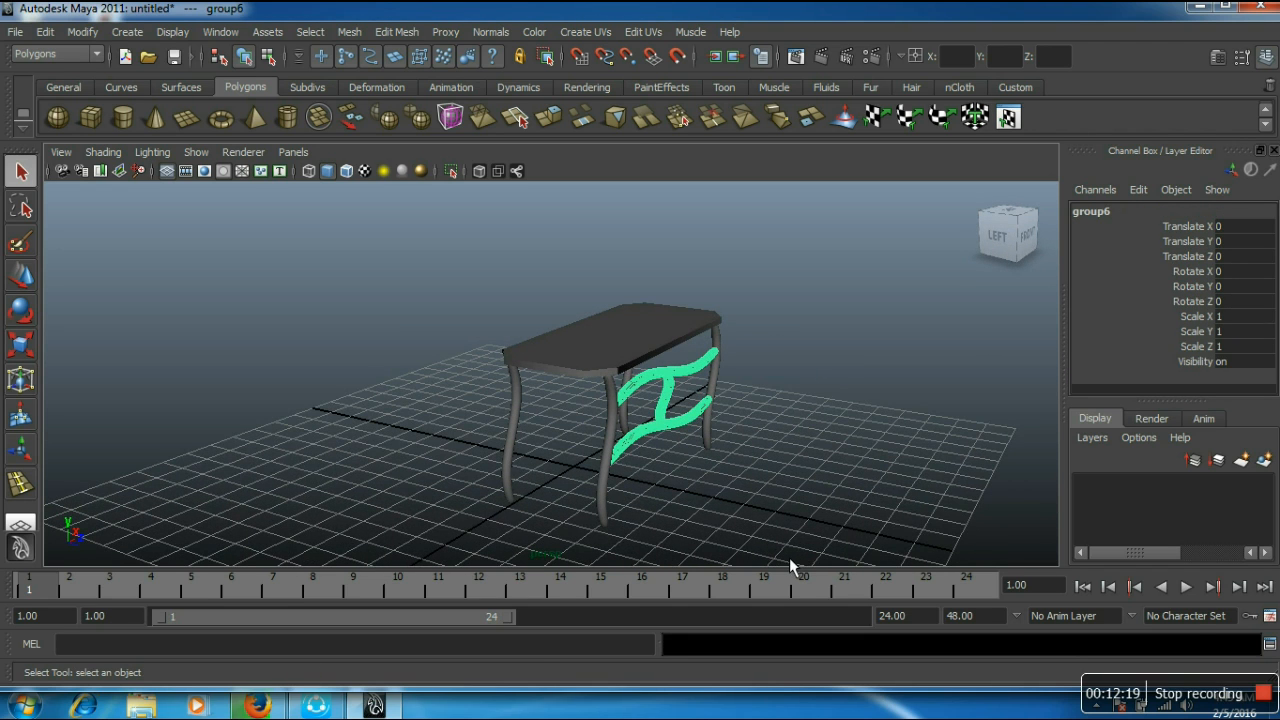
key(w)
drag(728, 411, 636, 435)
alt+drag(432, 432, 651, 466)
click(534, 507)
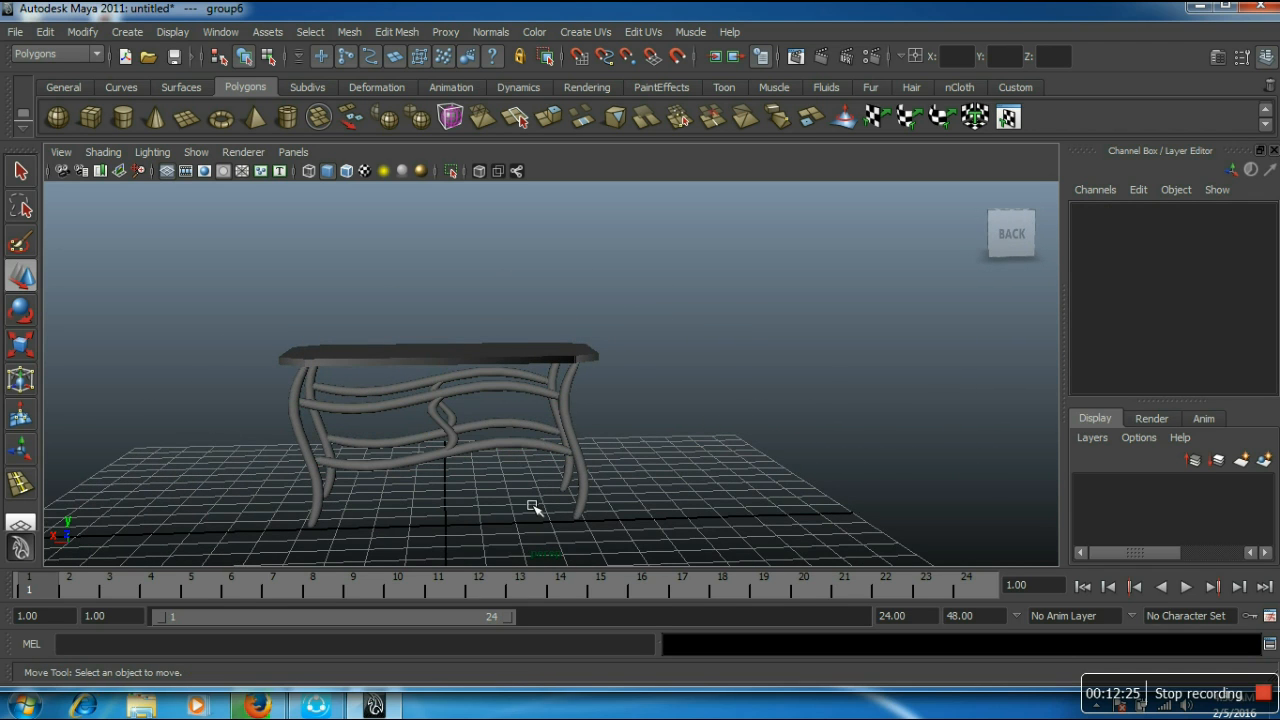
Step: Apply Smooth to the tabletop to round its edges and corners, then deselect it
alt+drag(463, 537, 450, 595)
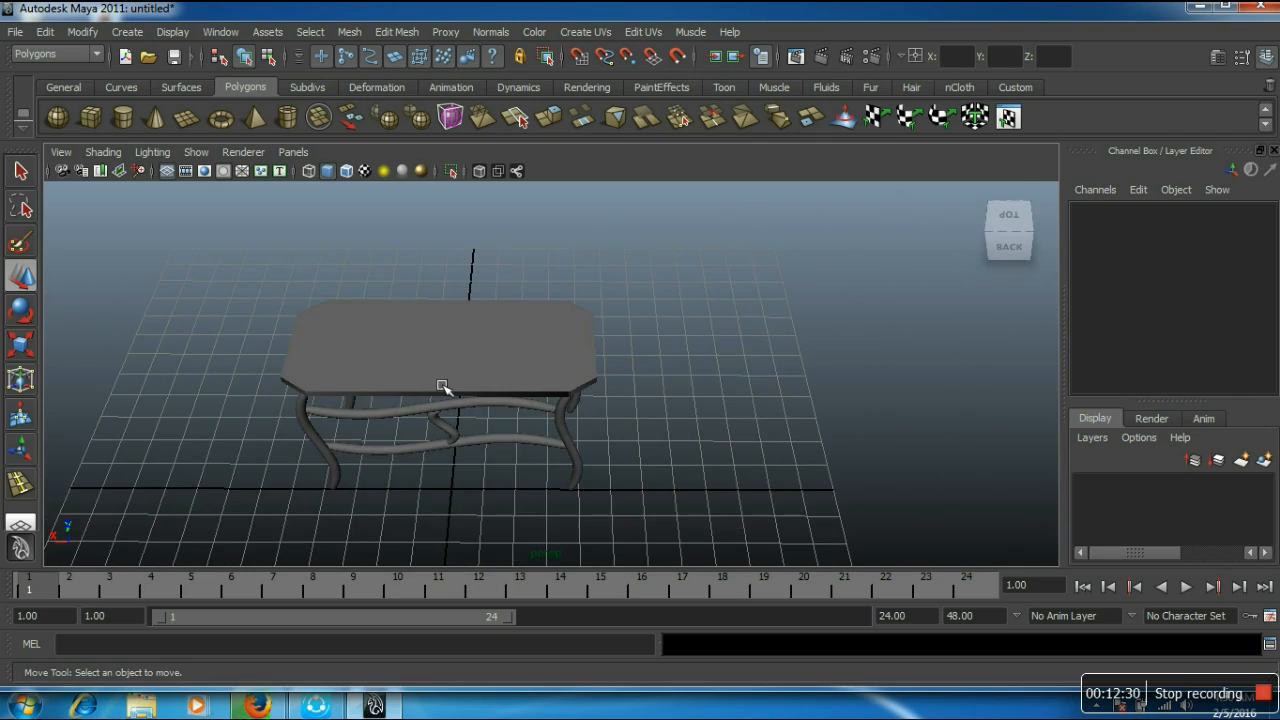
click(442, 386)
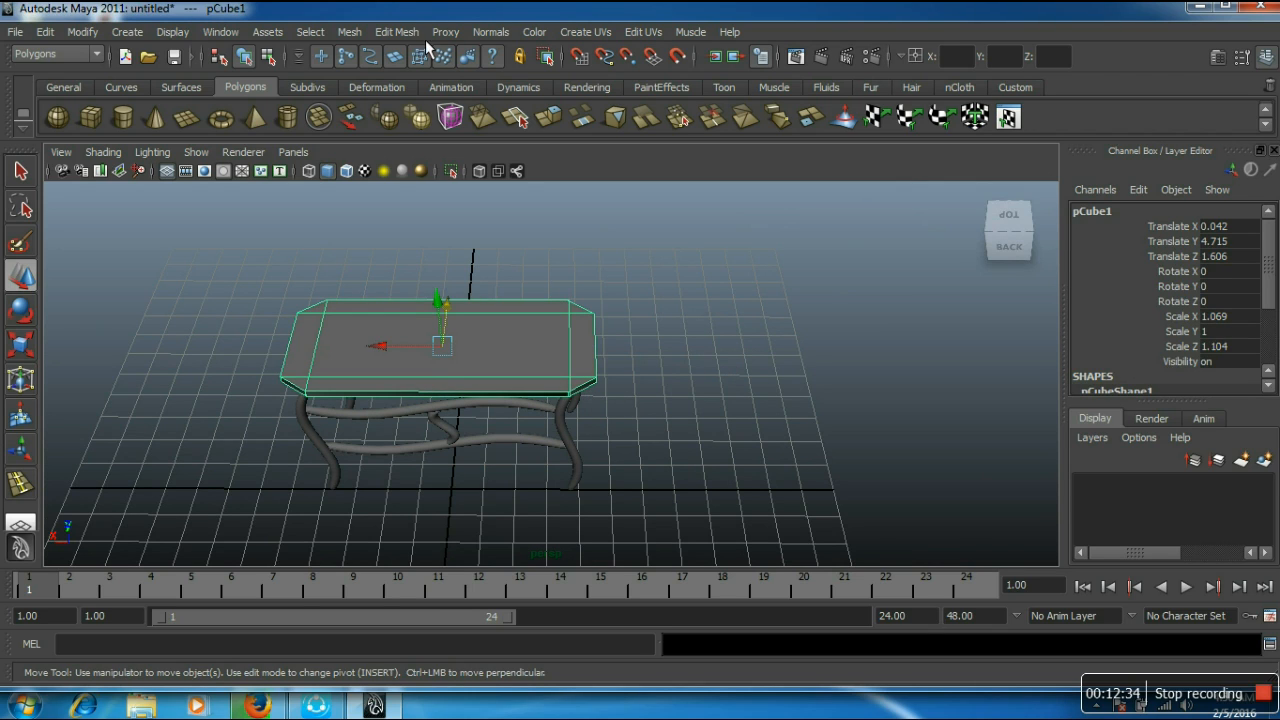
click(352, 32)
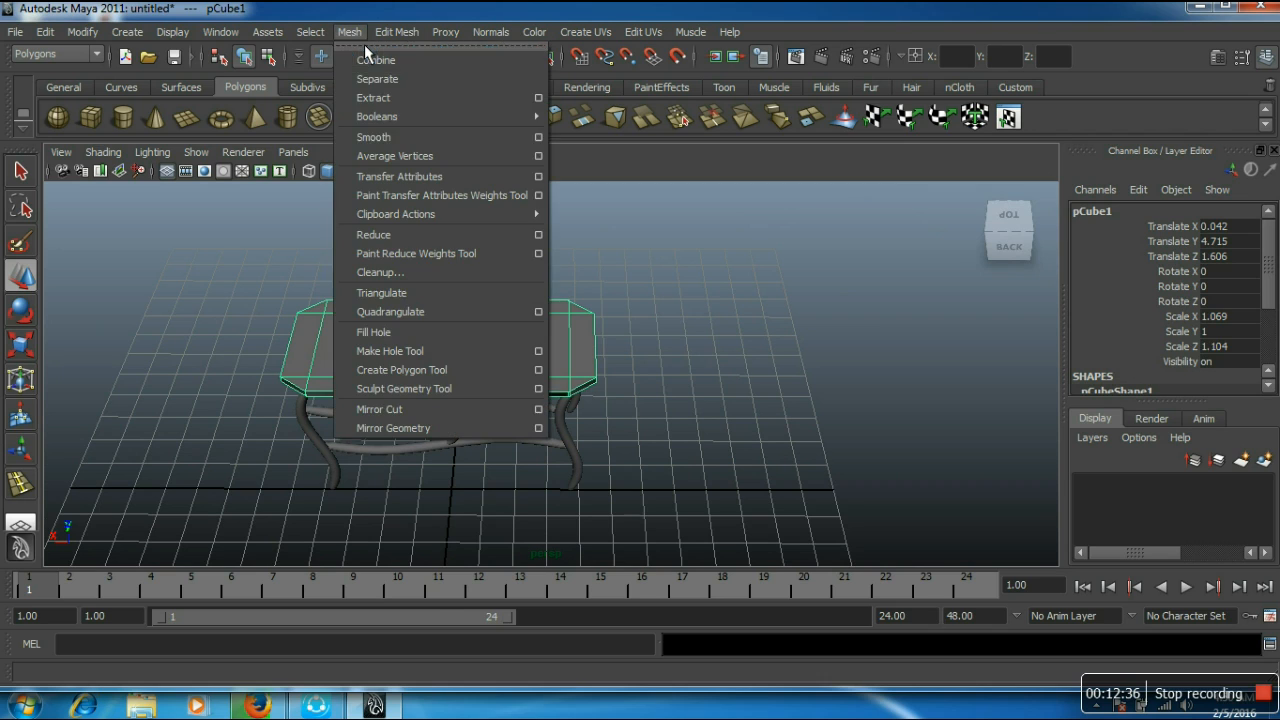
click(383, 137)
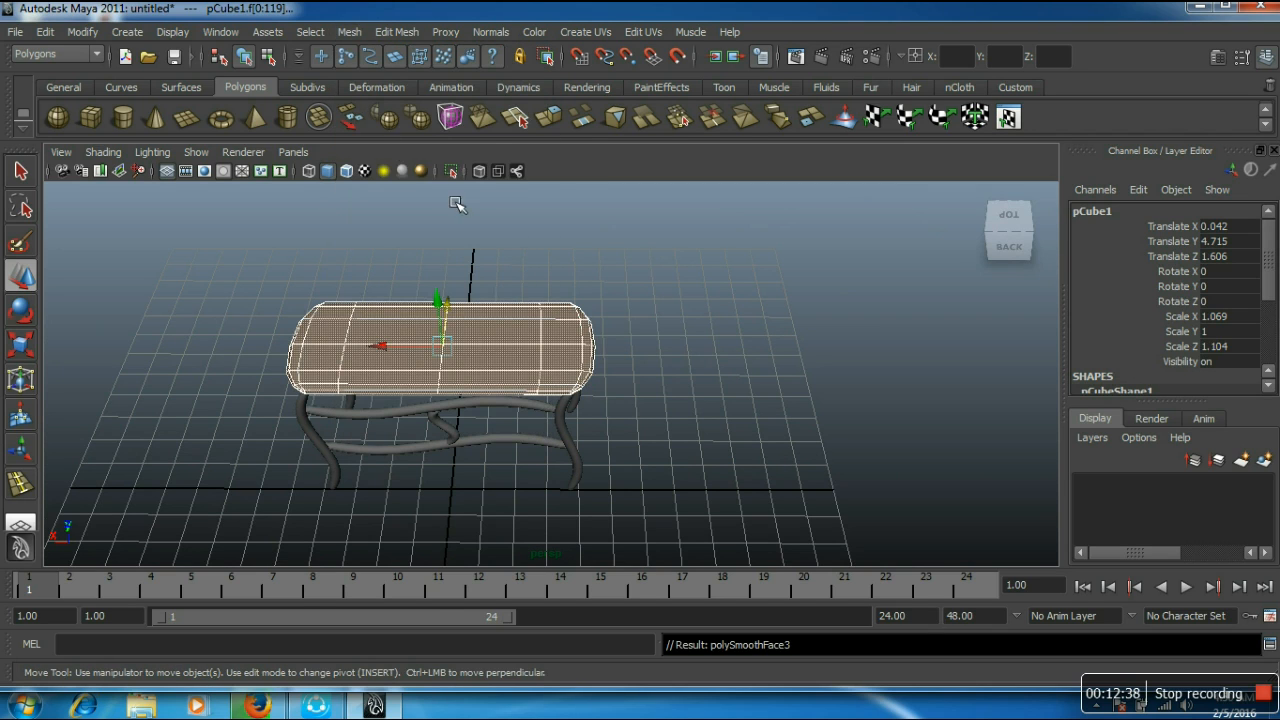
click(673, 486)
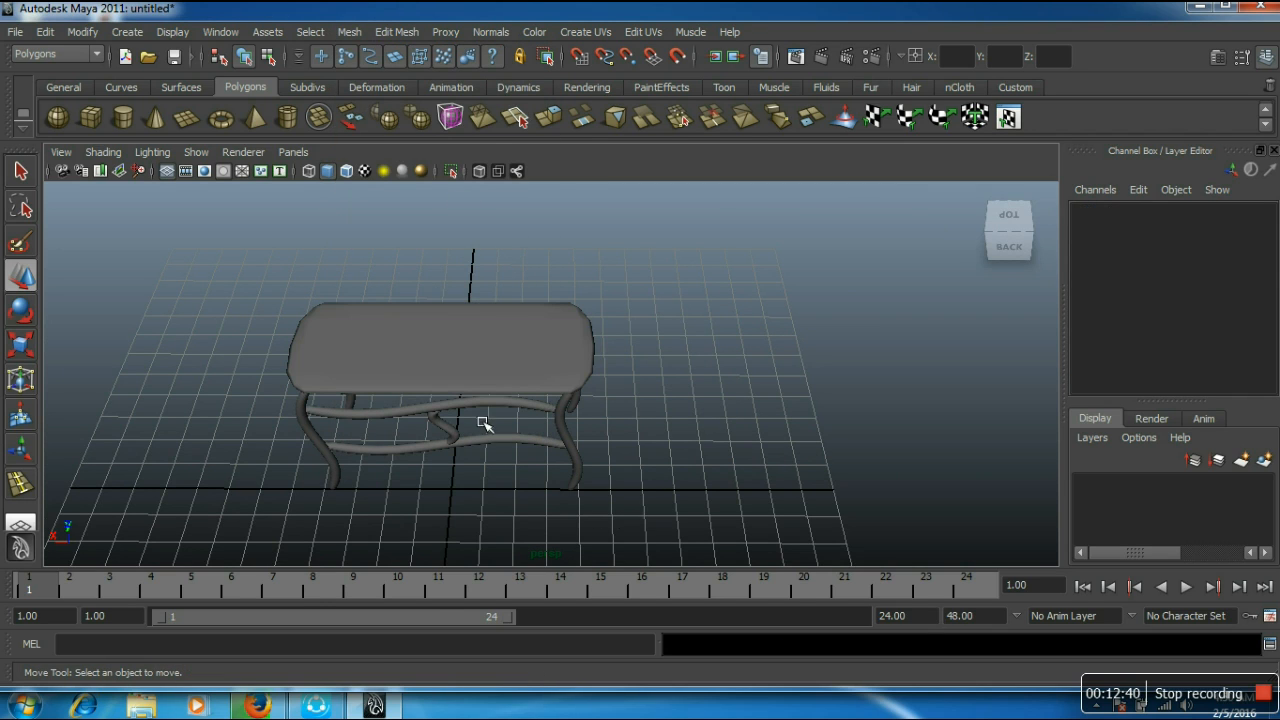
Step: Create a large polygon plane under the table as a floor, raise it to about Translate Y 0.202, and deselect it
alt+drag(517, 511, 514, 420)
click(515, 418)
mouse_move(540, 497)
alt+mouse_down()
mouse_move(697, 423)
mouse_move(560, 463)
mouse_move(494, 466)
mouse_move(557, 492)
alt+mouse_up()
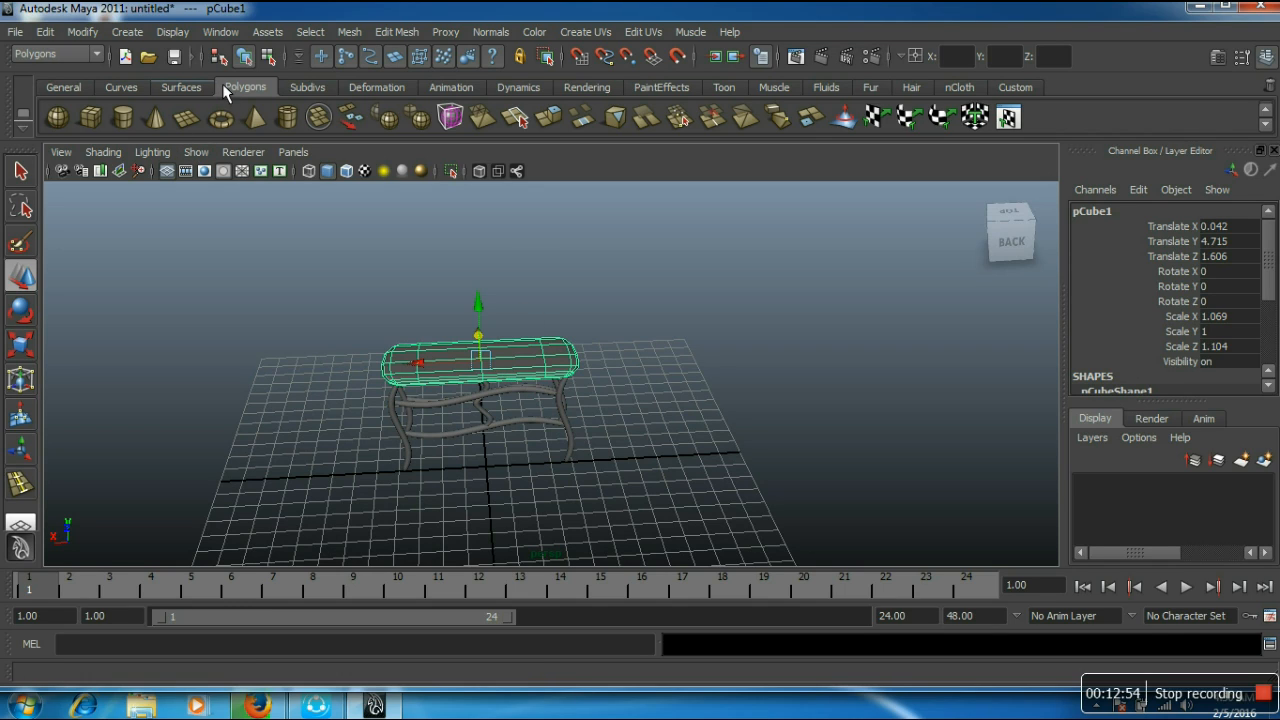
click(186, 118)
drag(289, 349, 836, 560)
drag(470, 365, 474, 361)
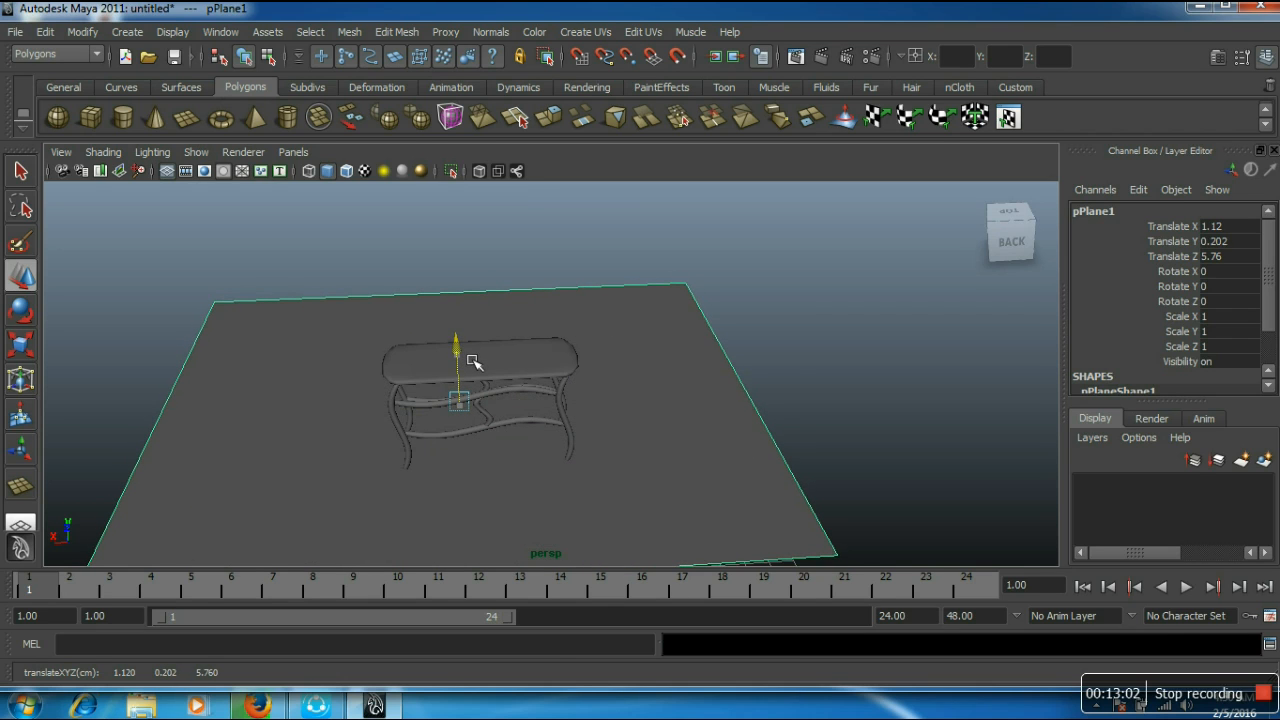
click(877, 255)
alt+drag(495, 457, 734, 397)
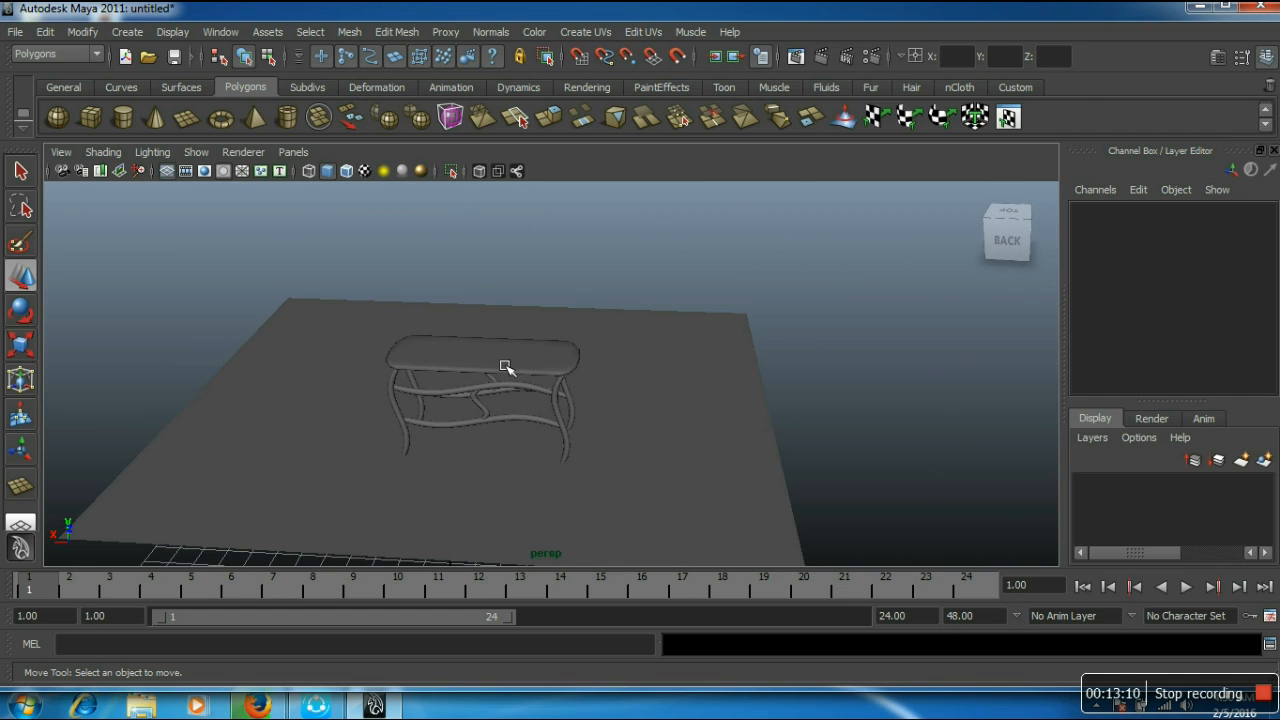